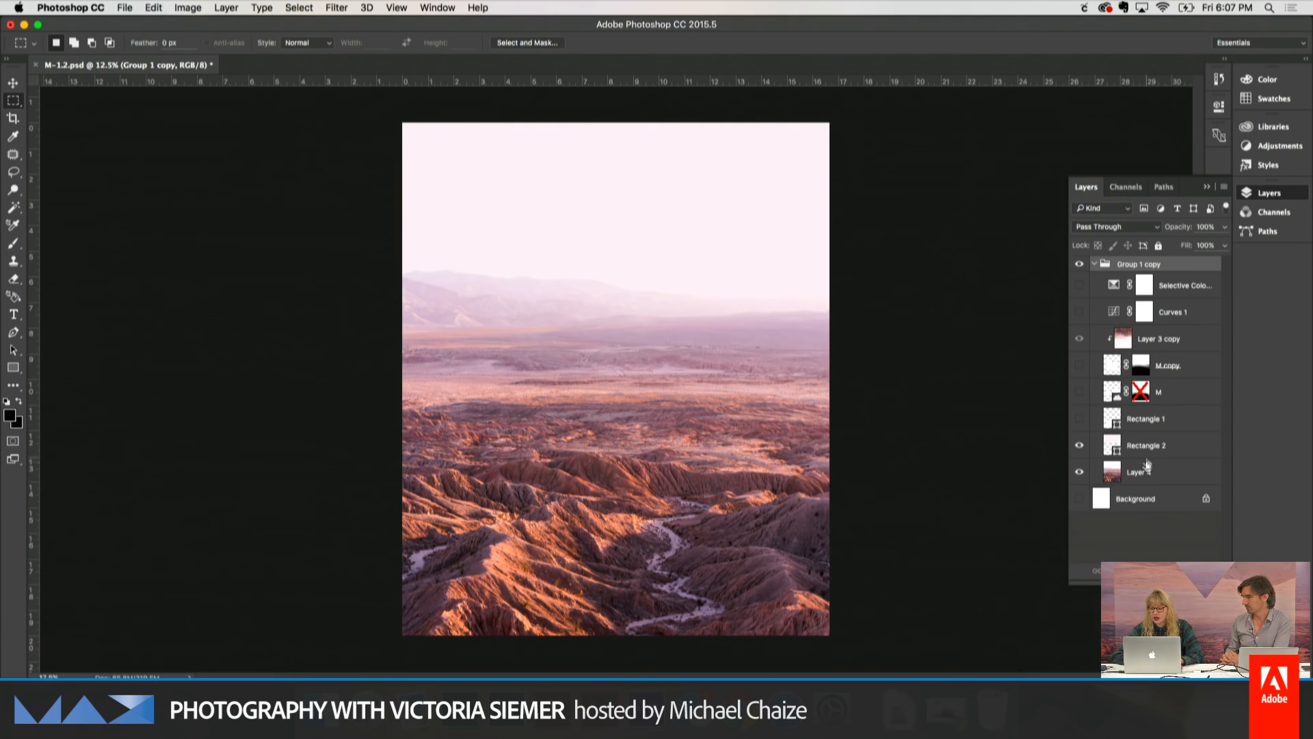
Remove Layer 3 copy, delete the layer mask from the M copy layer, and make the plain M shape visible.
{"action": "left_click", "coordinate": [1156, 365]}
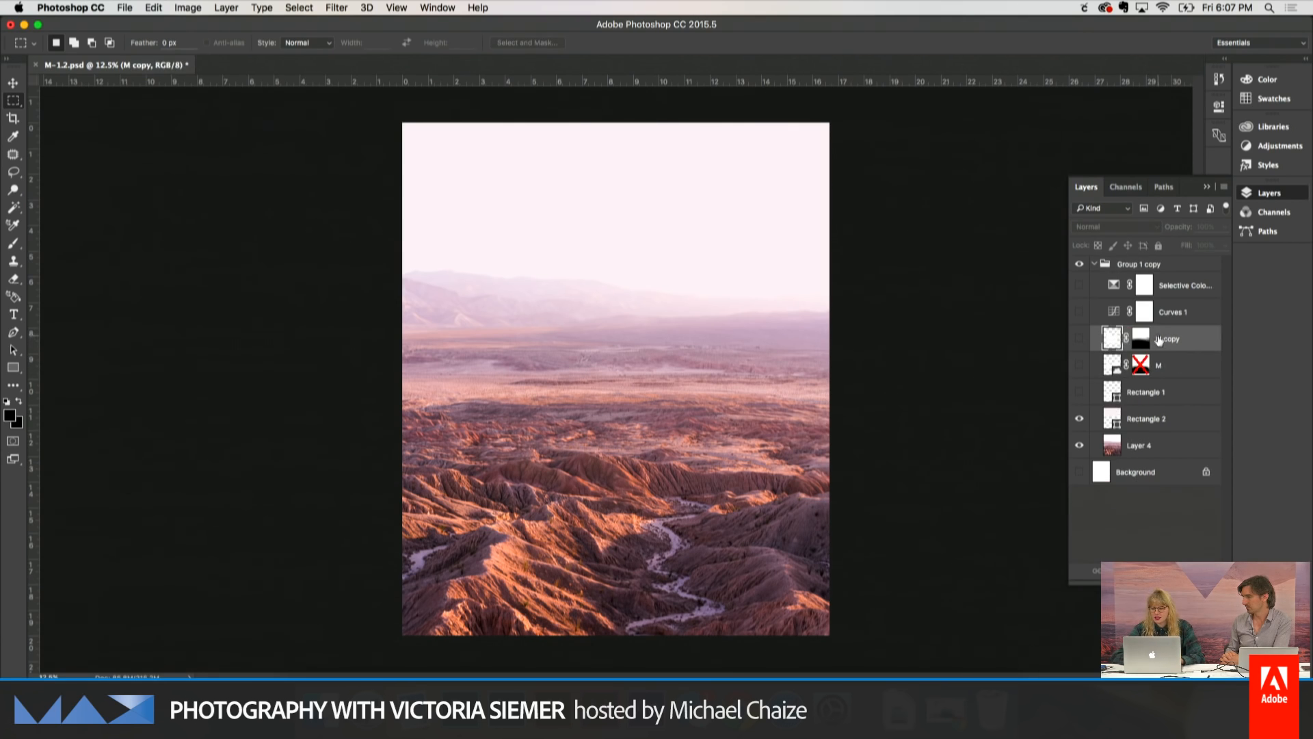
{"action": "left_click", "coordinate": [1142, 332]}
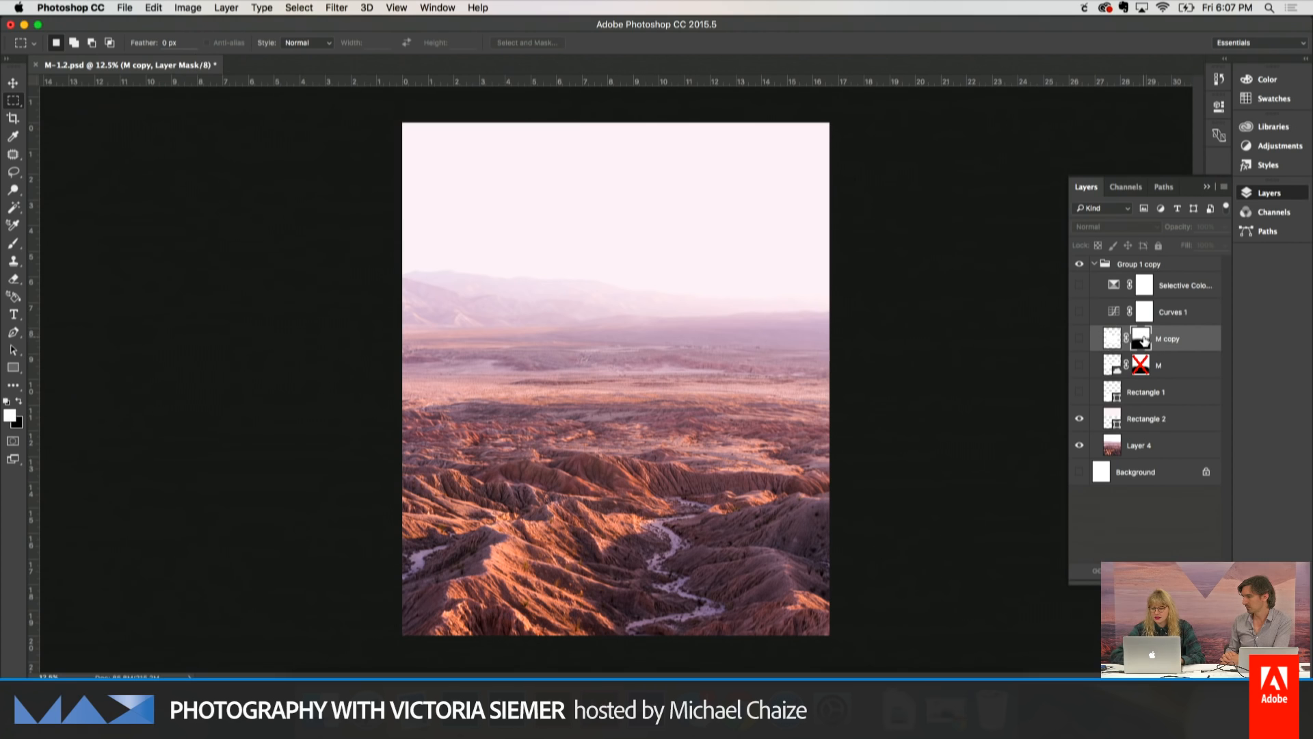
{"action": "right_click", "coordinate": [1144, 333]}
{"action": "left_click", "coordinate": [1174, 363]}
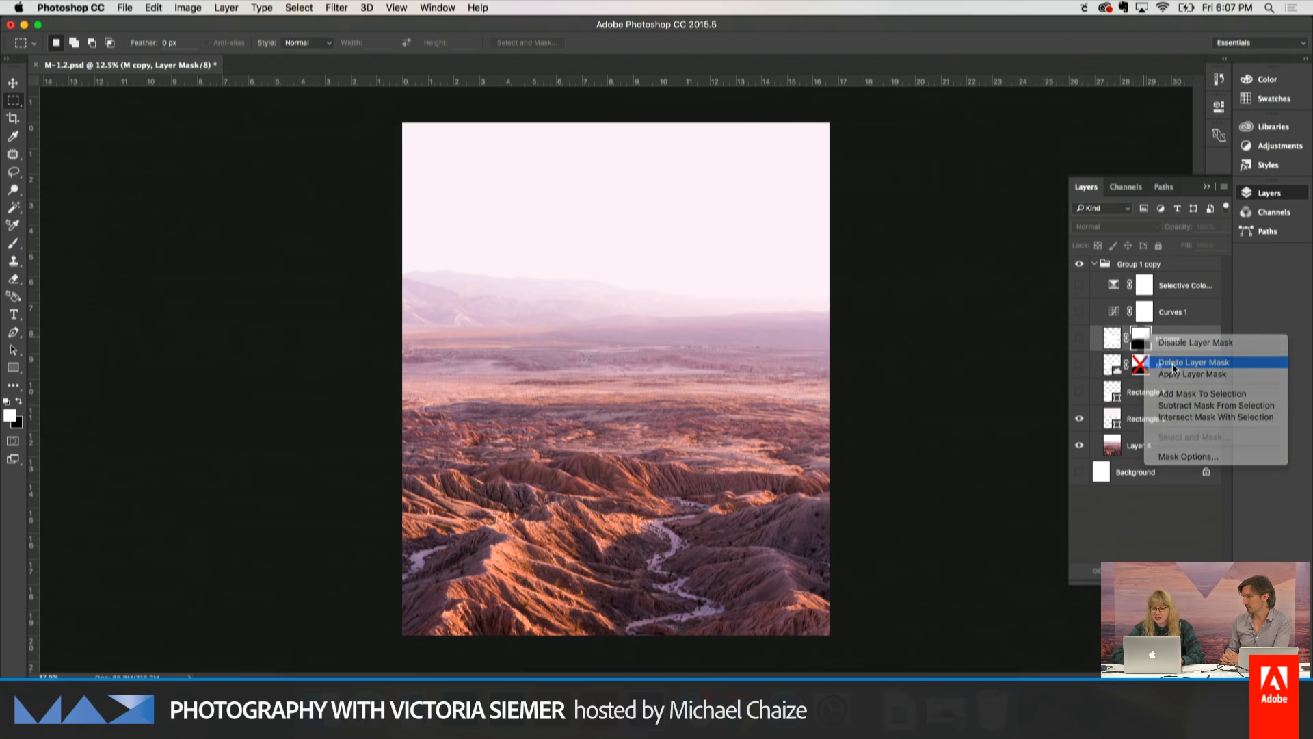
{"action": "left_click", "coordinate": [1080, 340]}
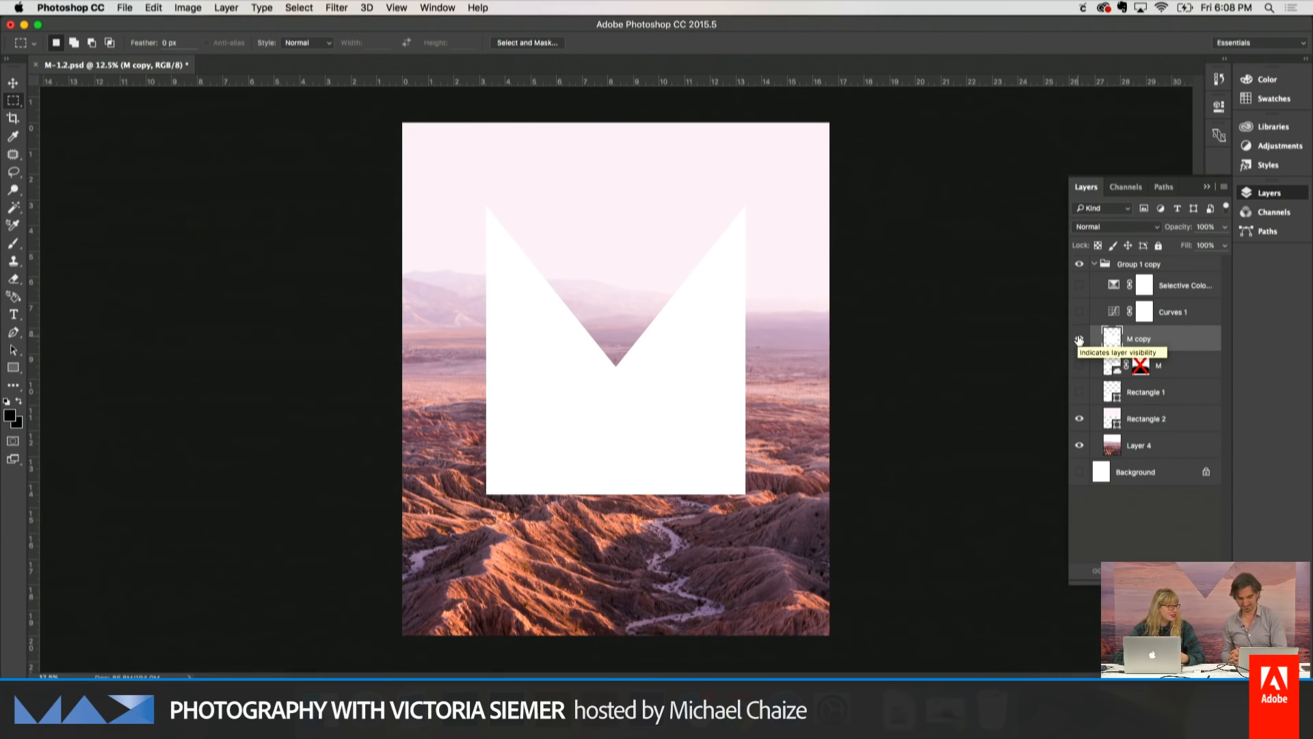
Duplicate the Layer 4 landscape photo and rotate the copy 180 degrees.
{"action": "left_click_drag", "start_coordinate": [1149, 446], "coordinate": [1191, 571]}
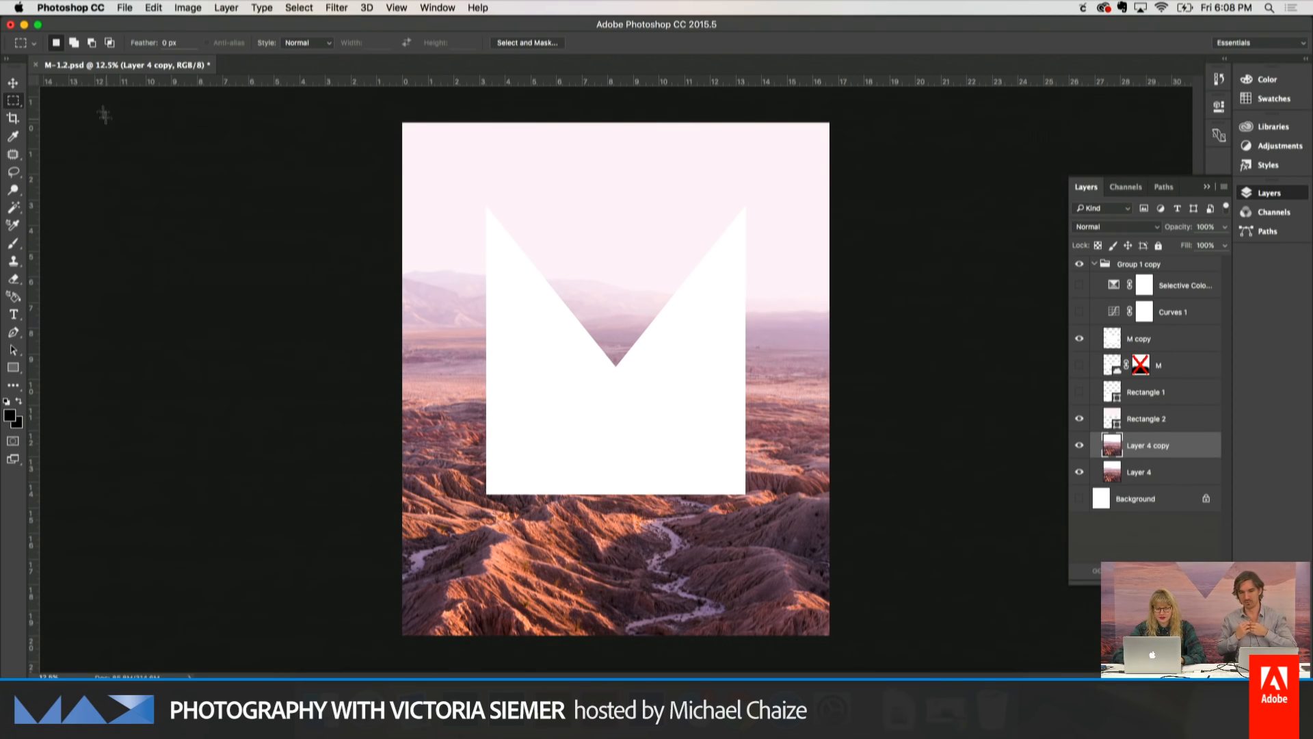
{"action": "key", "text": "v"}
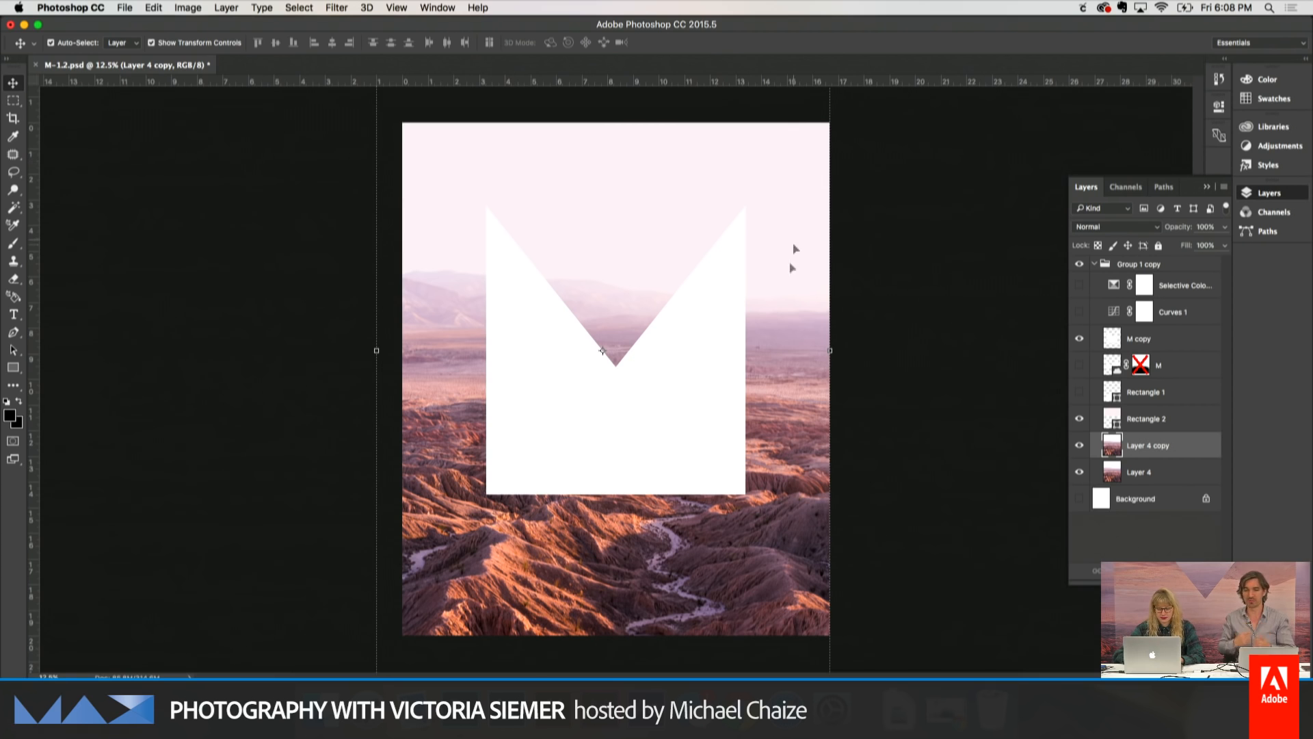
{"action": "key", "text": "super+minus"}
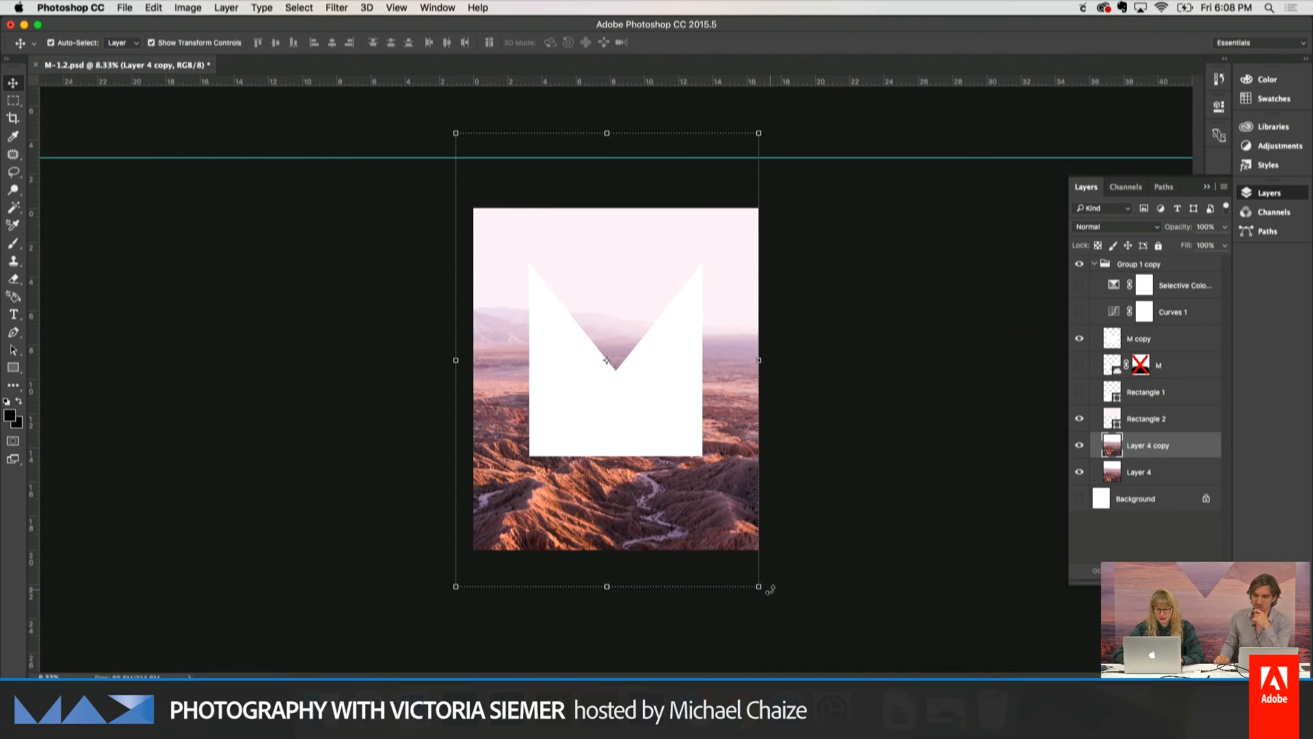
{"action": "left_click_drag", "start_coordinate": [769, 590], "coordinate": [518, 228]}
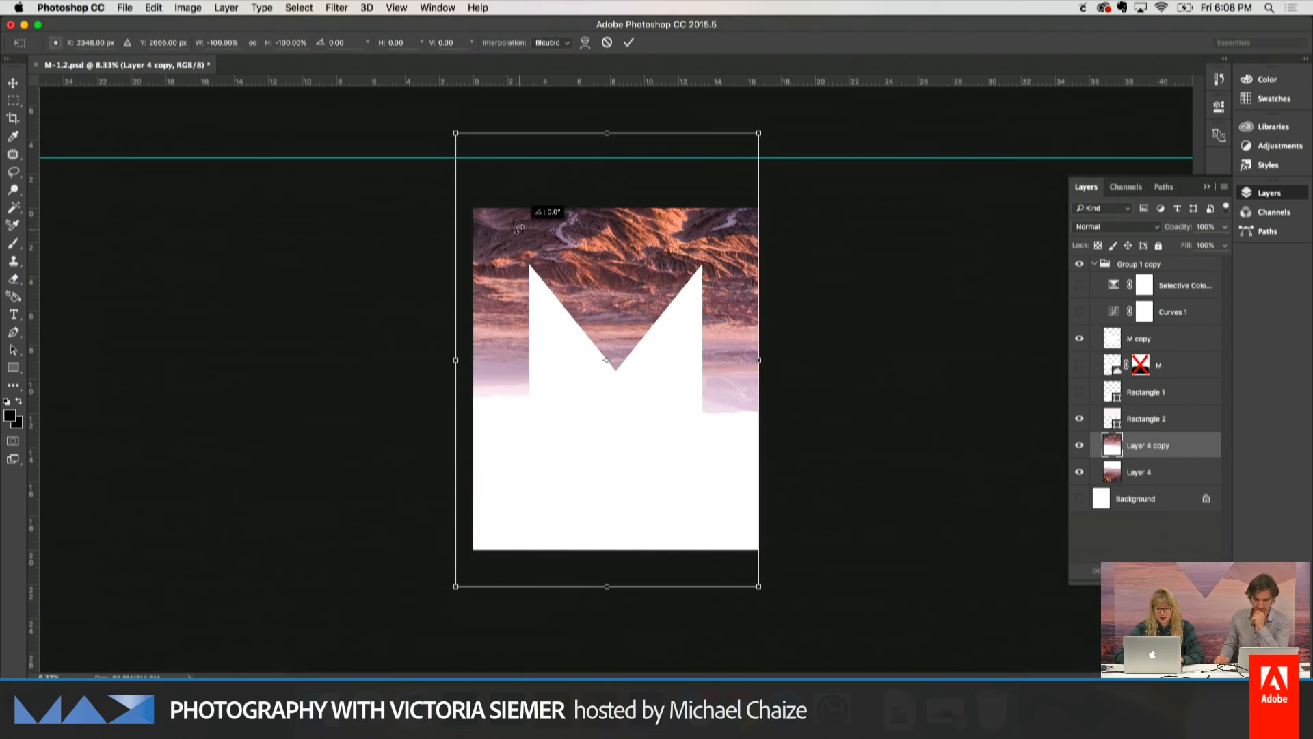
{"action": "key", "text": "Return"}
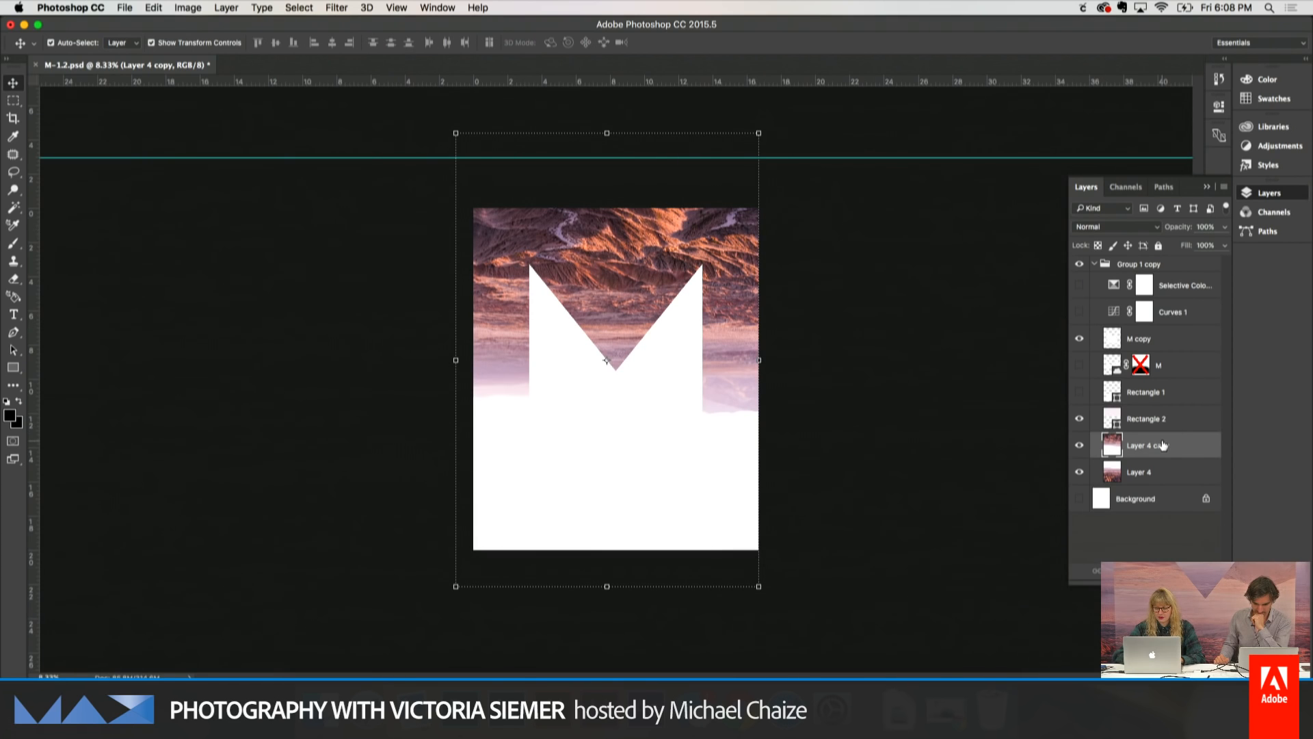
Place Layer 4 copy directly above the M copy layer and clip it to the M shape.
{"action": "left_click_drag", "start_coordinate": [1163, 445], "coordinate": [1167, 340]}
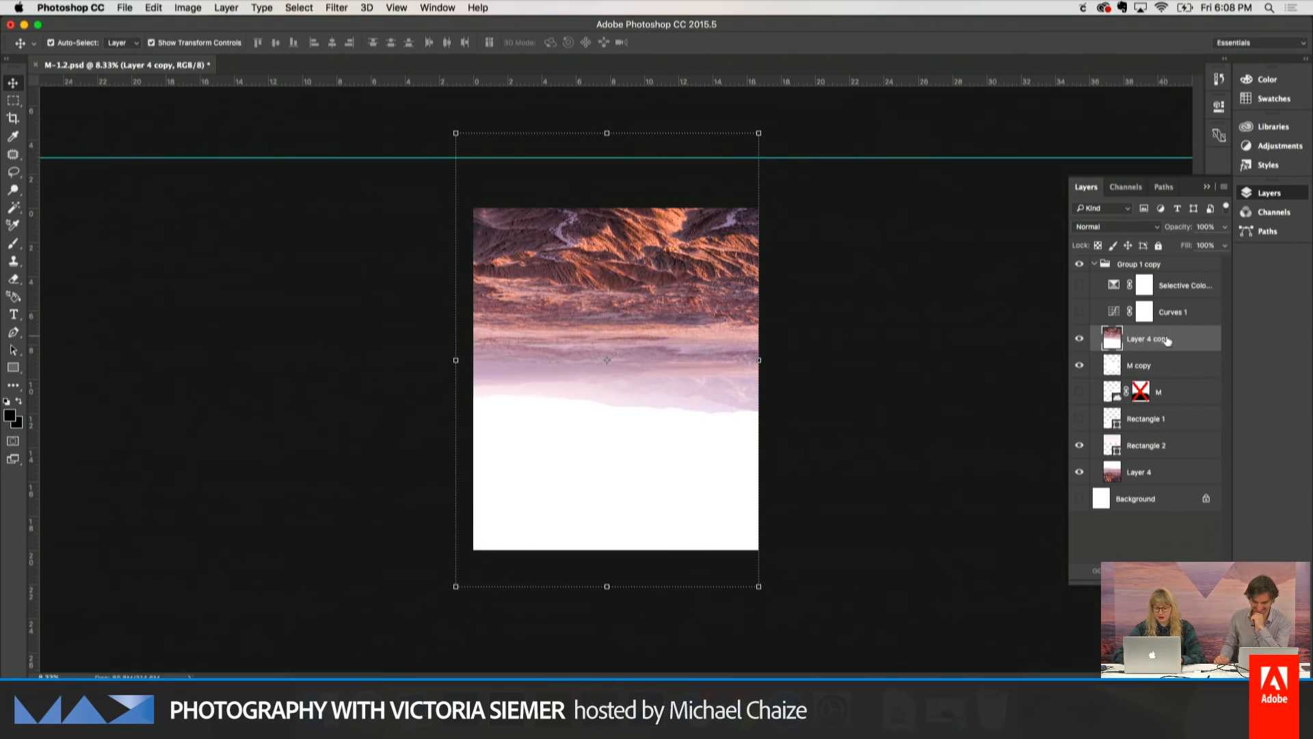
{"action": "right_click", "coordinate": [1150, 344]}
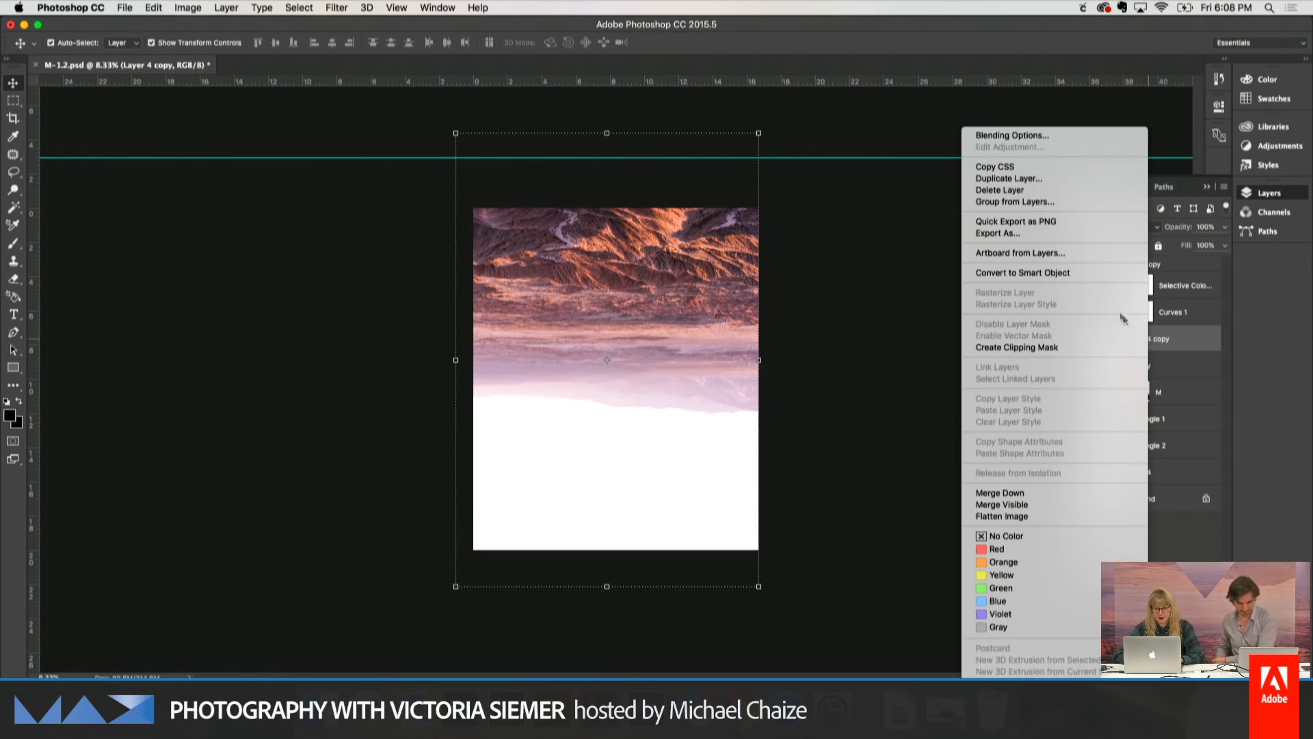
{"action": "left_click", "coordinate": [1061, 347]}
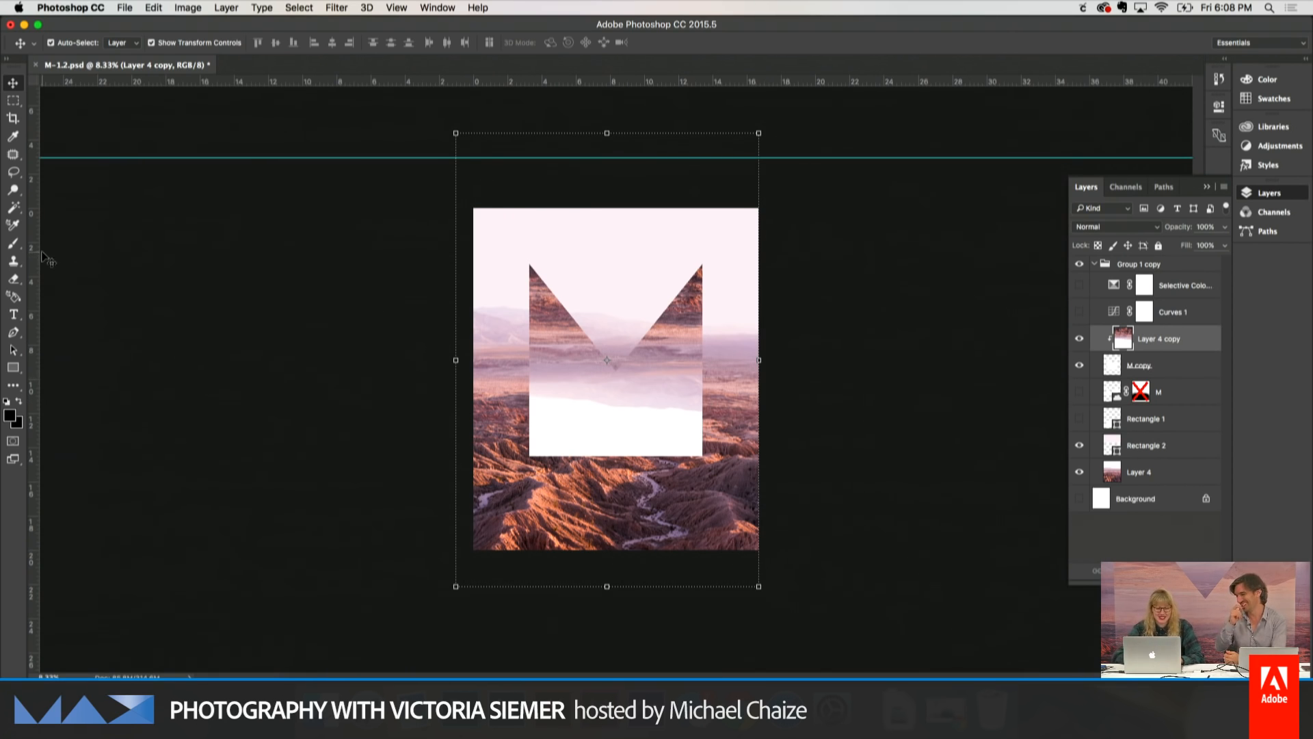
Choose the Eraser tool and add an empty layer mask to the M copy layer.
{"action": "left_click", "coordinate": [14, 280]}
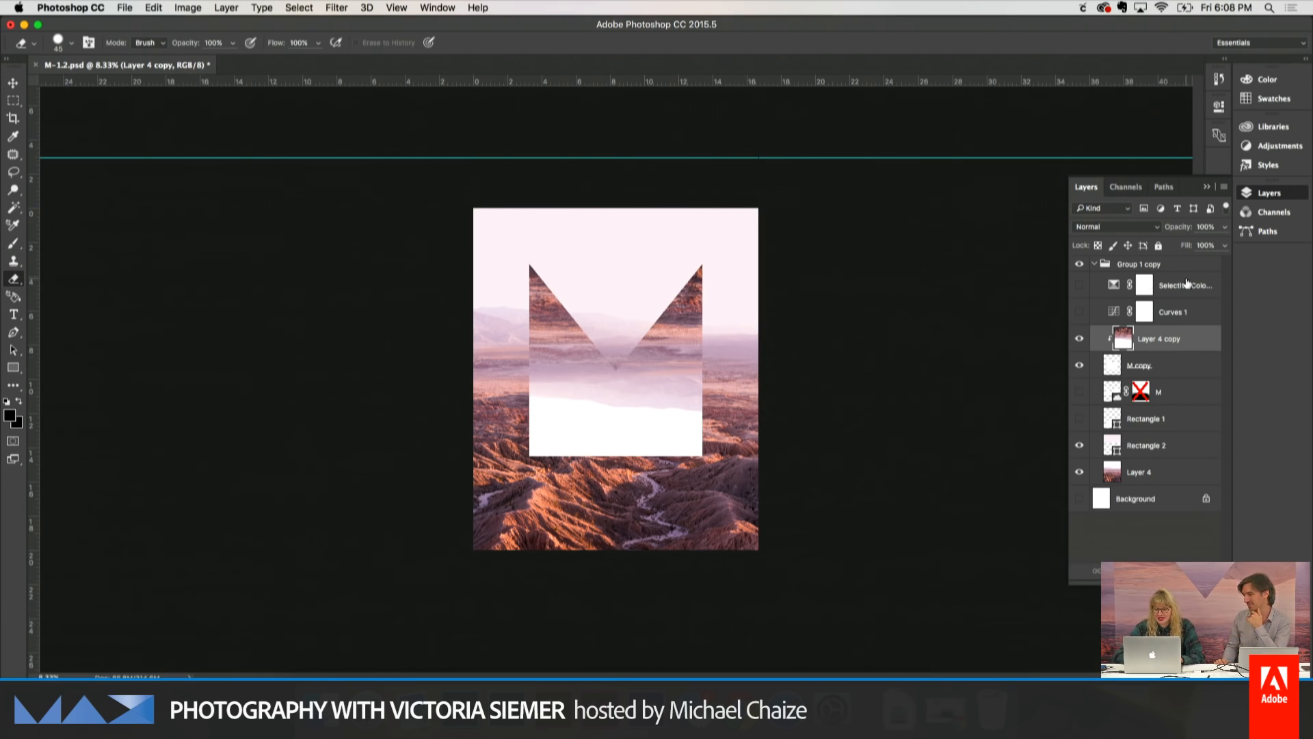
{"action": "left_click", "coordinate": [1146, 369]}
{"action": "left_click", "coordinate": [1131, 571]}
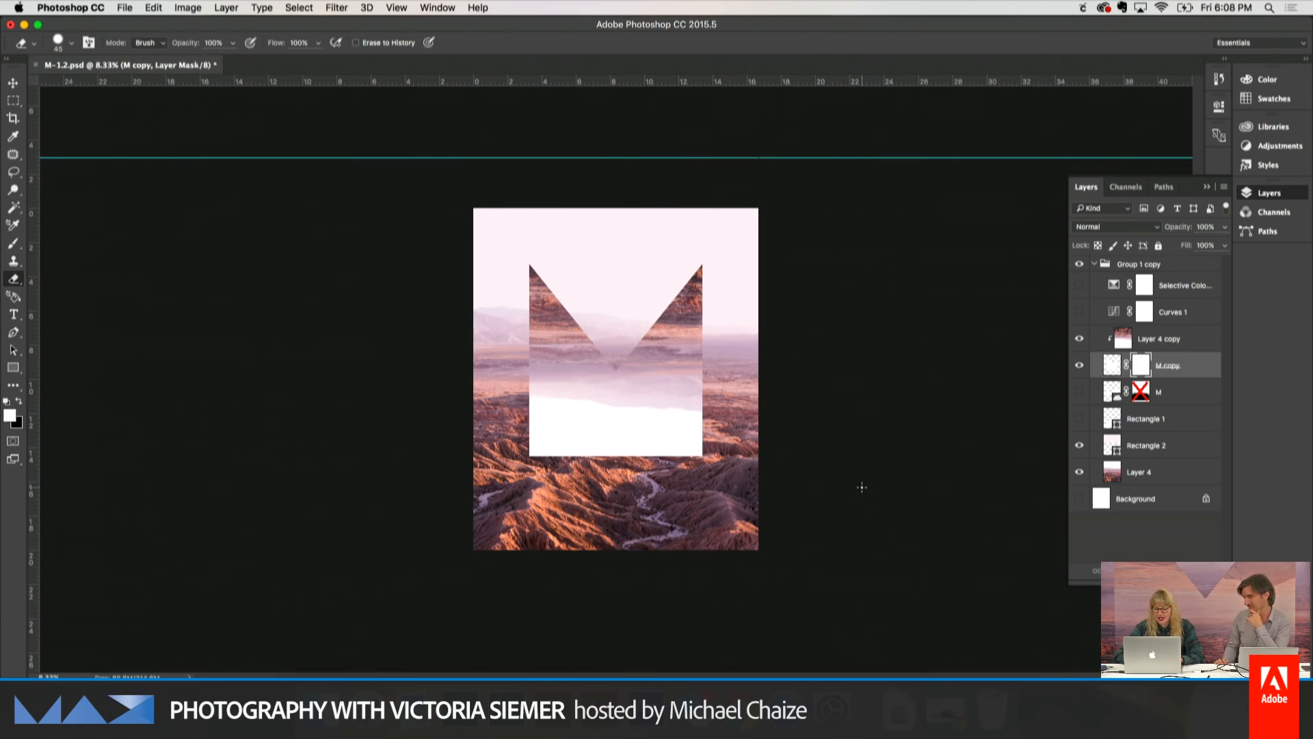
Fade out the lower part of the M on its layer mask with a soft 4280 px eraser at 0% hardness.
{"action": "key", "text": "bracketright"}
{"action": "key", "text": "bracketright"}
{"action": "key", "text": "bracketright"}
{"action": "key", "text": "bracketright"}
{"action": "key", "text": "bracketright"}
{"action": "key", "text": "bracketright"}
{"action": "key", "text": "bracketright"}
{"action": "key", "text": "bracketright"}
{"action": "key", "text": "bracketright"}
{"action": "key", "text": "bracketright"}
{"action": "key", "text": "bracketright"}
{"action": "key", "text": "bracketright"}
{"action": "key", "text": "bracketright"}
{"action": "key", "text": "bracketright"}
{"action": "key", "text": "bracketright"}
{"action": "key", "text": "bracketright"}
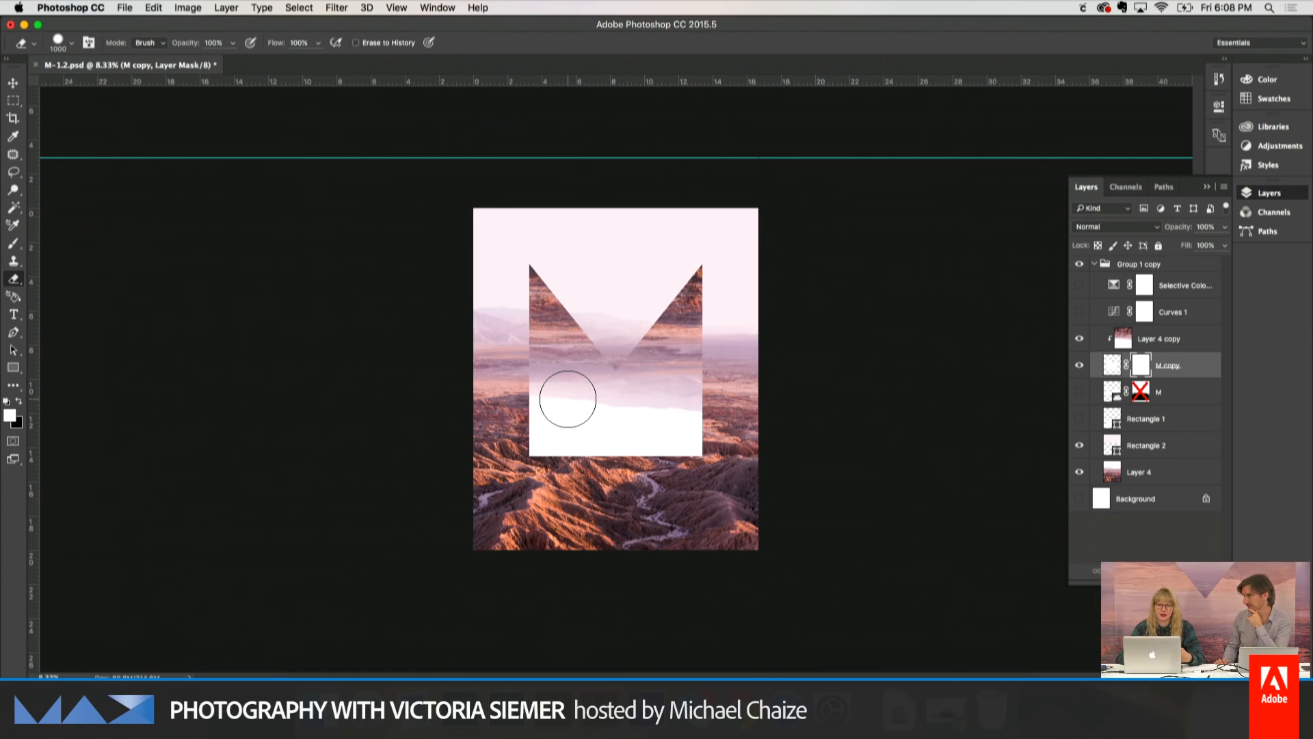
{"action": "key", "text": "bracketright"}
{"action": "key", "text": "bracketright"}
{"action": "key", "text": "bracketright"}
{"action": "key", "text": "bracketright"}
{"action": "key", "text": "bracketright"}
{"action": "key", "text": "bracketright"}
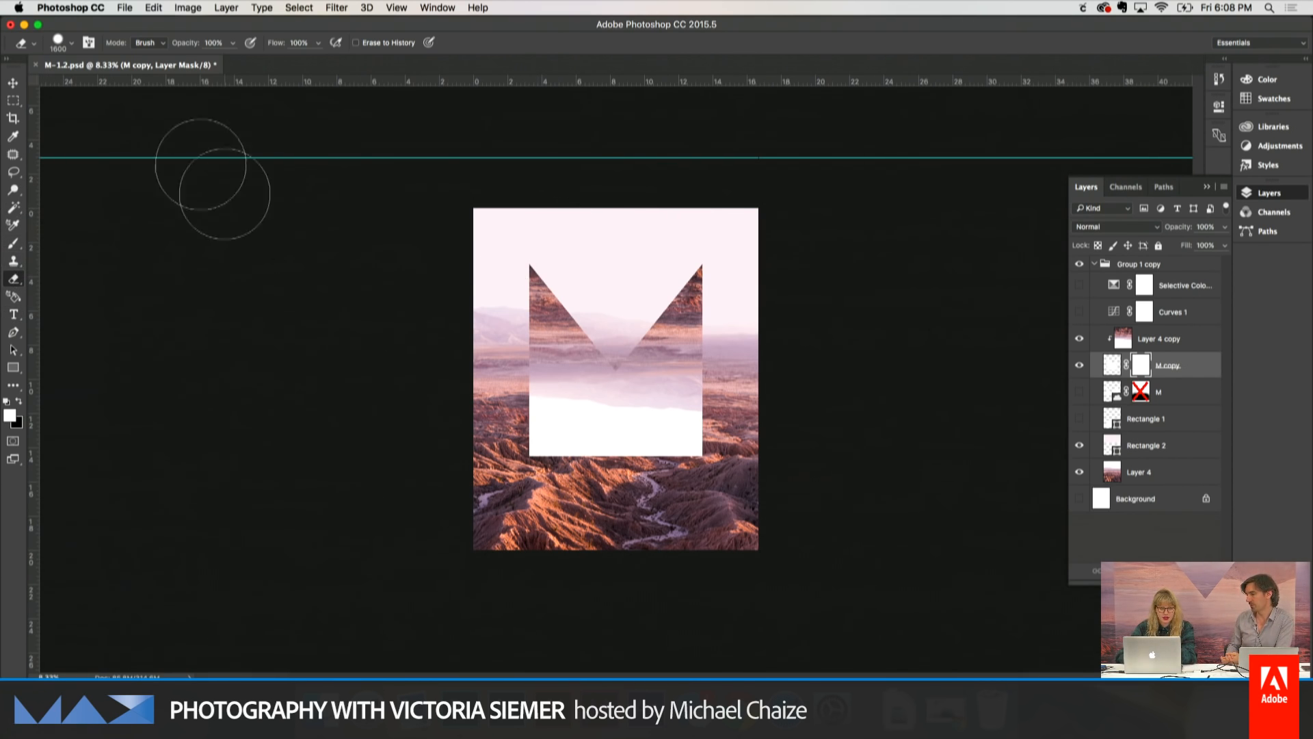
{"action": "left_click", "coordinate": [61, 46]}
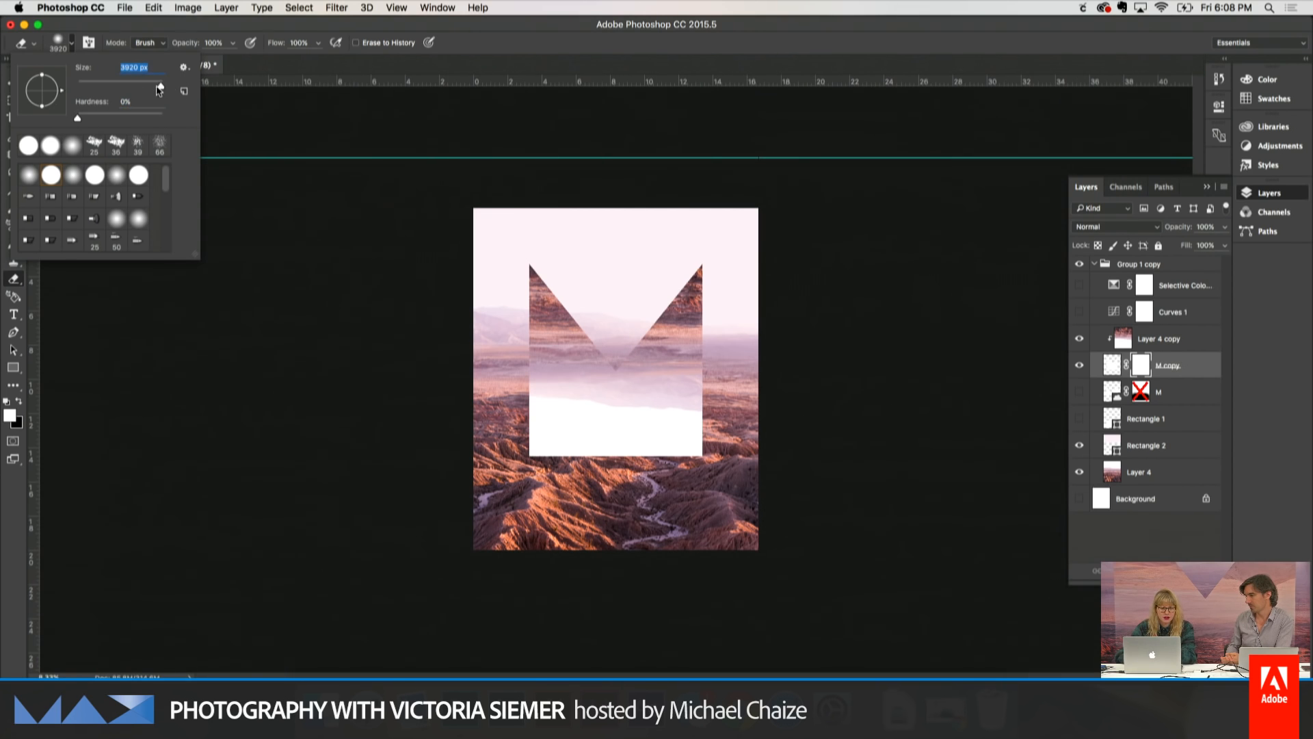
{"action": "left_click_drag", "start_coordinate": [159, 90], "coordinate": [151, 88]}
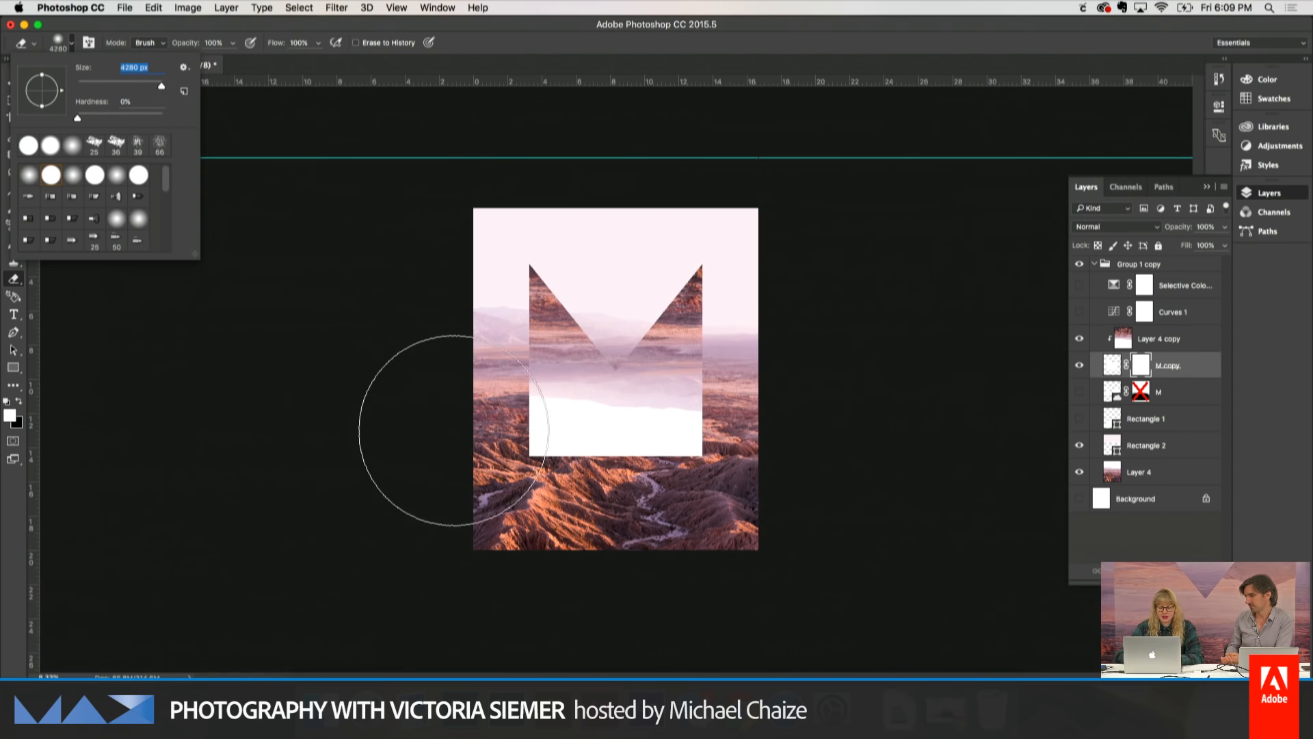
{"action": "left_click", "coordinate": [478, 527]}
{"action": "mouse_move", "coordinate": [483, 527]}
{"action": "left_mouse_down"}
{"action": "mouse_move", "coordinate": [572, 542]}
{"action": "mouse_move", "coordinate": [684, 494]}
{"action": "mouse_move", "coordinate": [639, 565]}
{"action": "mouse_move", "coordinate": [648, 556]}
{"action": "left_mouse_up"}
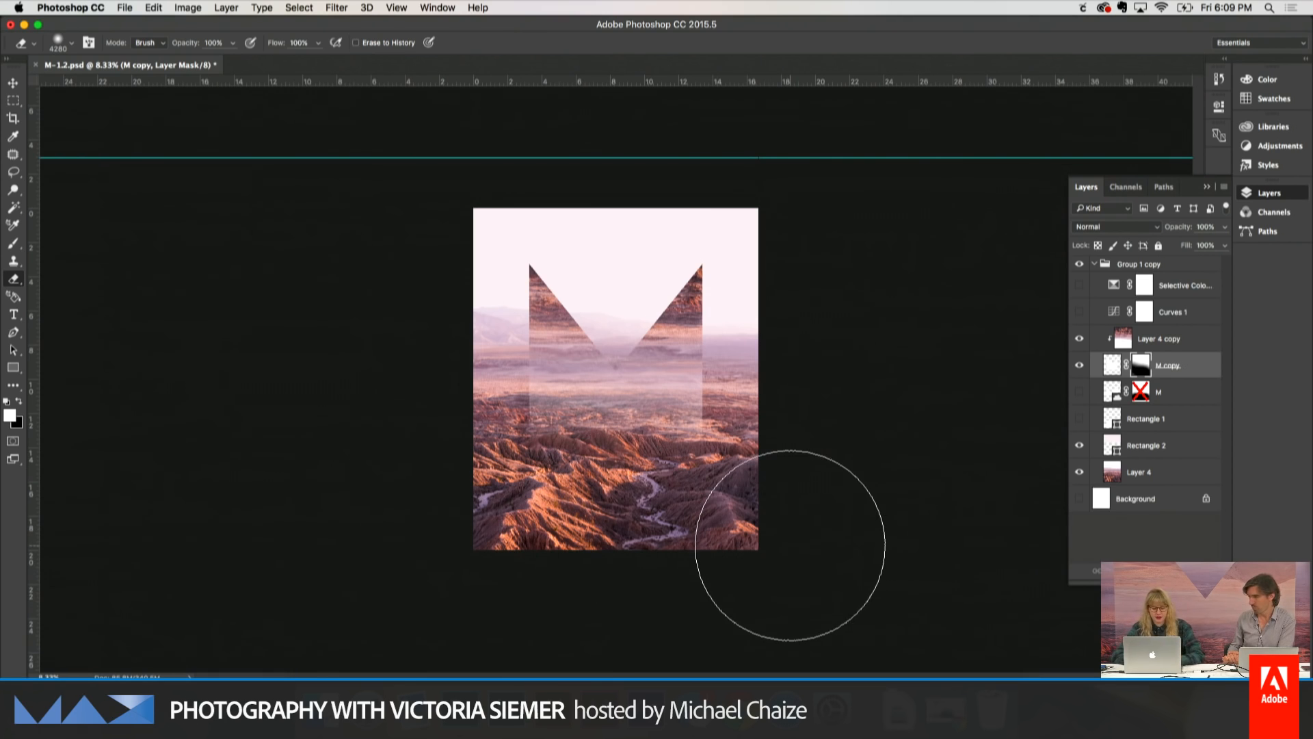
Undo the M rebuild step by step, back to the original layers with Layer 3 copy and the masked M copy.
{"action": "key", "text": "super+alt+z"}
{"action": "key", "text": "super+alt+z"}
{"action": "key", "text": "super+alt+z"}
{"action": "key", "text": "super+alt+z"}
{"action": "key", "text": "super+alt+z"}
{"action": "key", "text": "super+alt+z"}
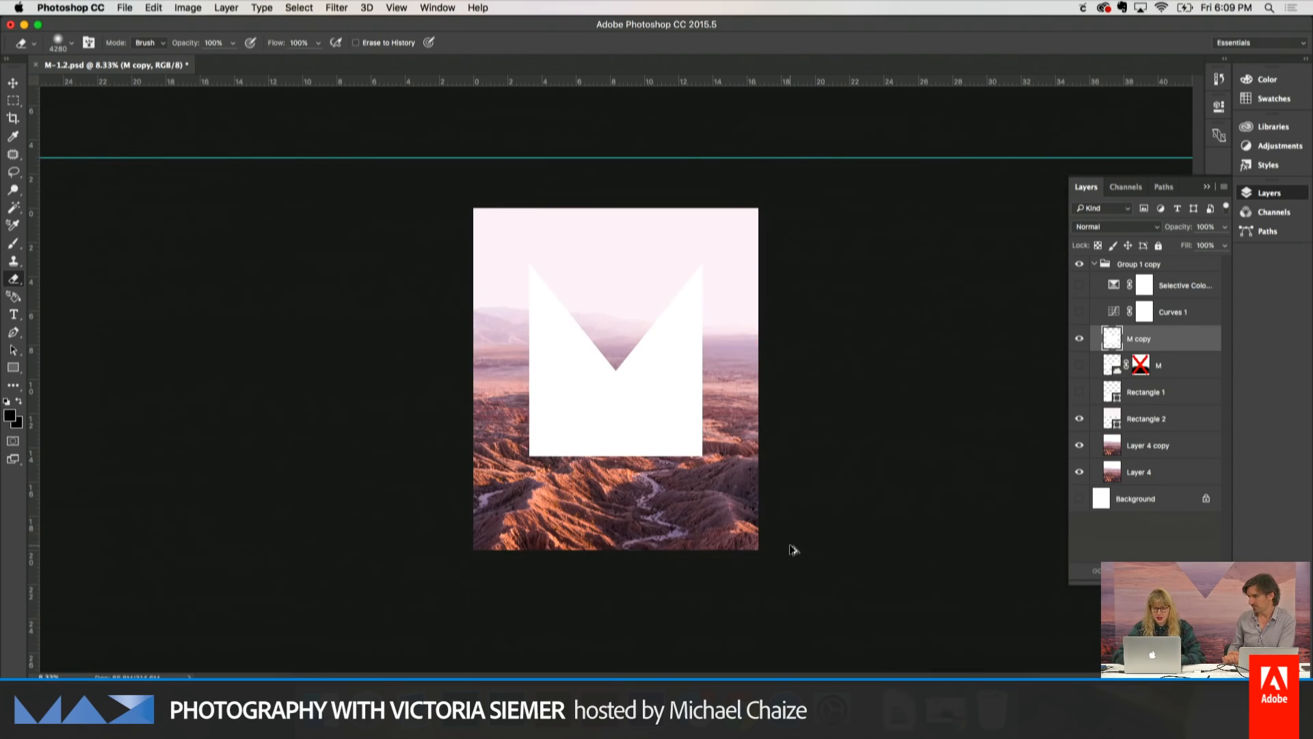
{"action": "key", "text": "super+alt+z"}
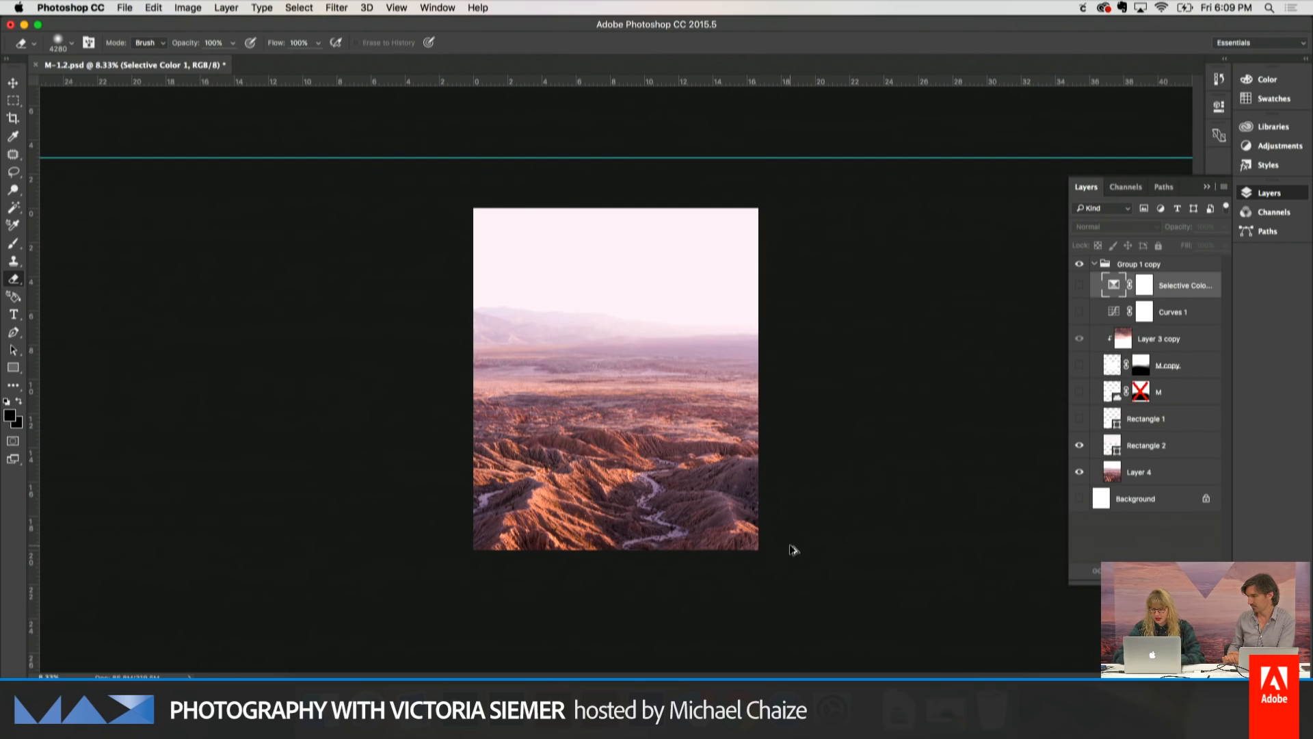
Show the M copy layer with its clipped Layer 3 copy photo, and disable the M copy layer mask.
{"action": "left_click", "coordinate": [1139, 344]}
{"action": "key", "text": "super+alt+z"}
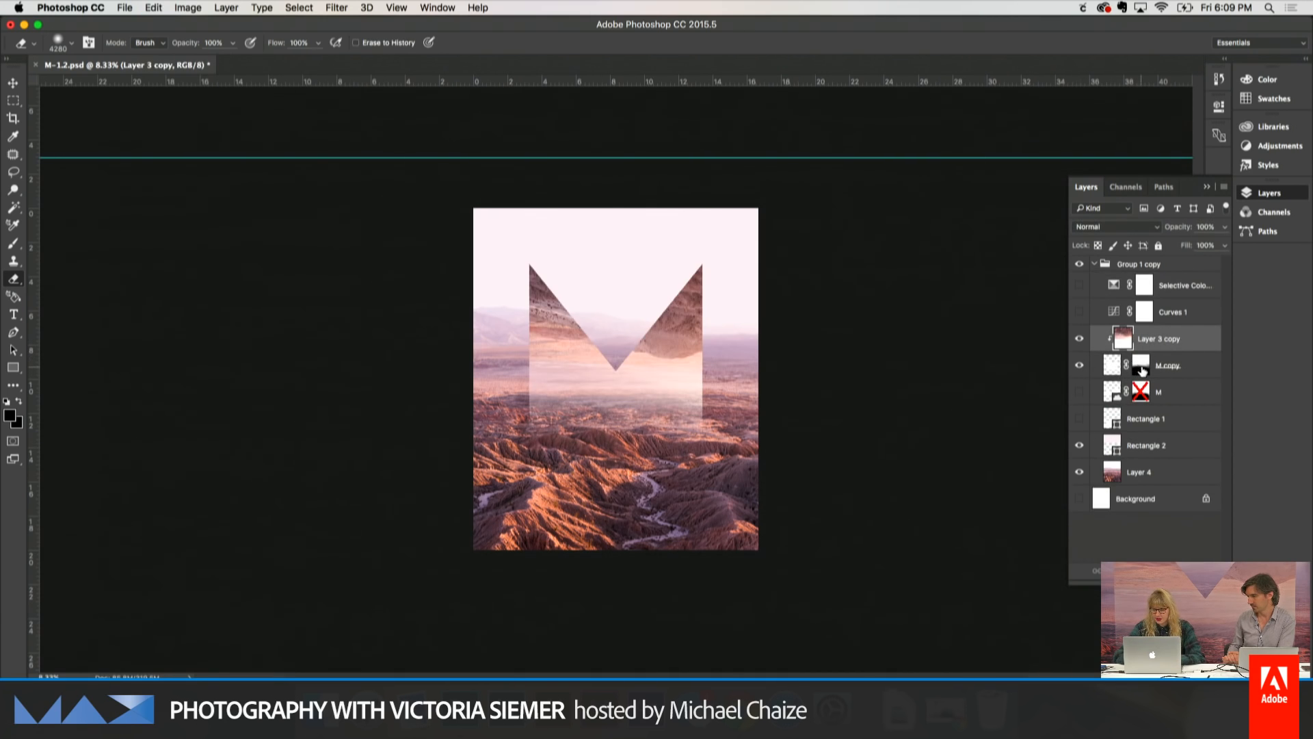
{"action": "right_click", "coordinate": [1142, 370]}
{"action": "left_click", "coordinate": [1158, 369]}
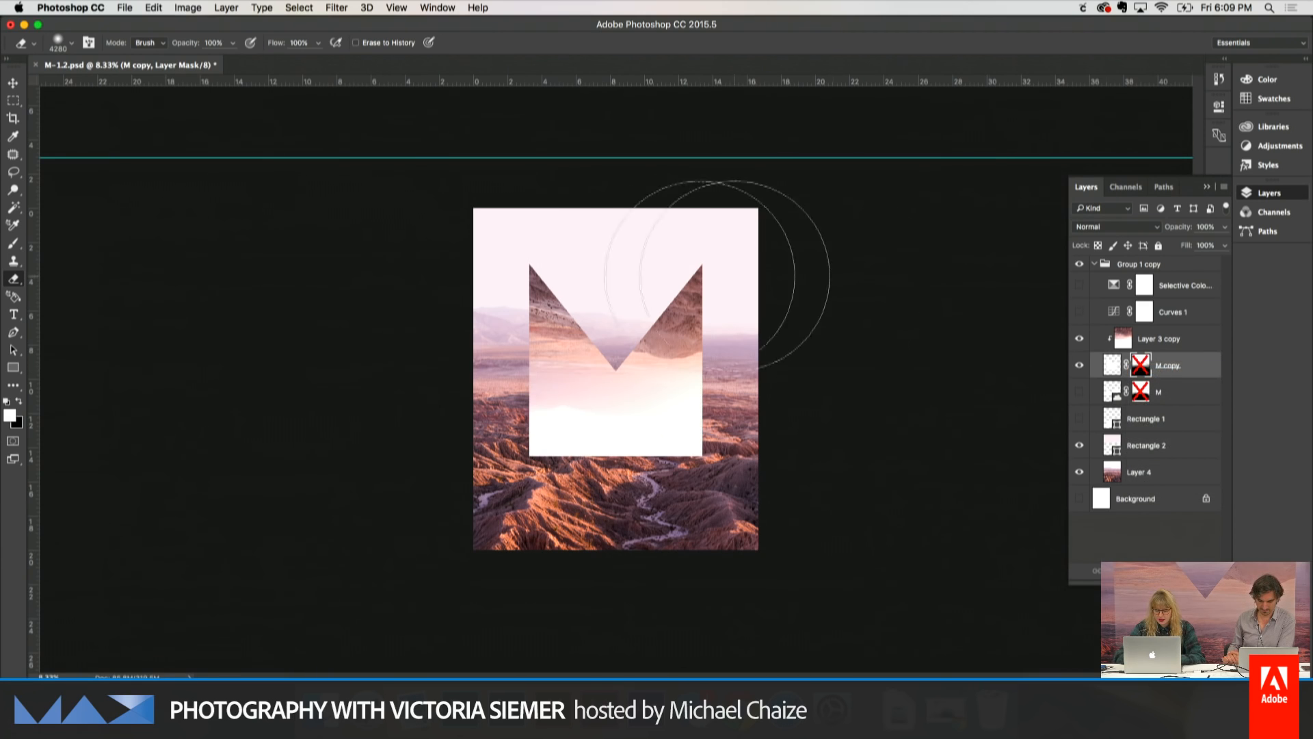
Release the clipping mask on Layer 3 copy to expose the full photo, and clip it to the M again.
{"action": "right_click", "coordinate": [1161, 338]}
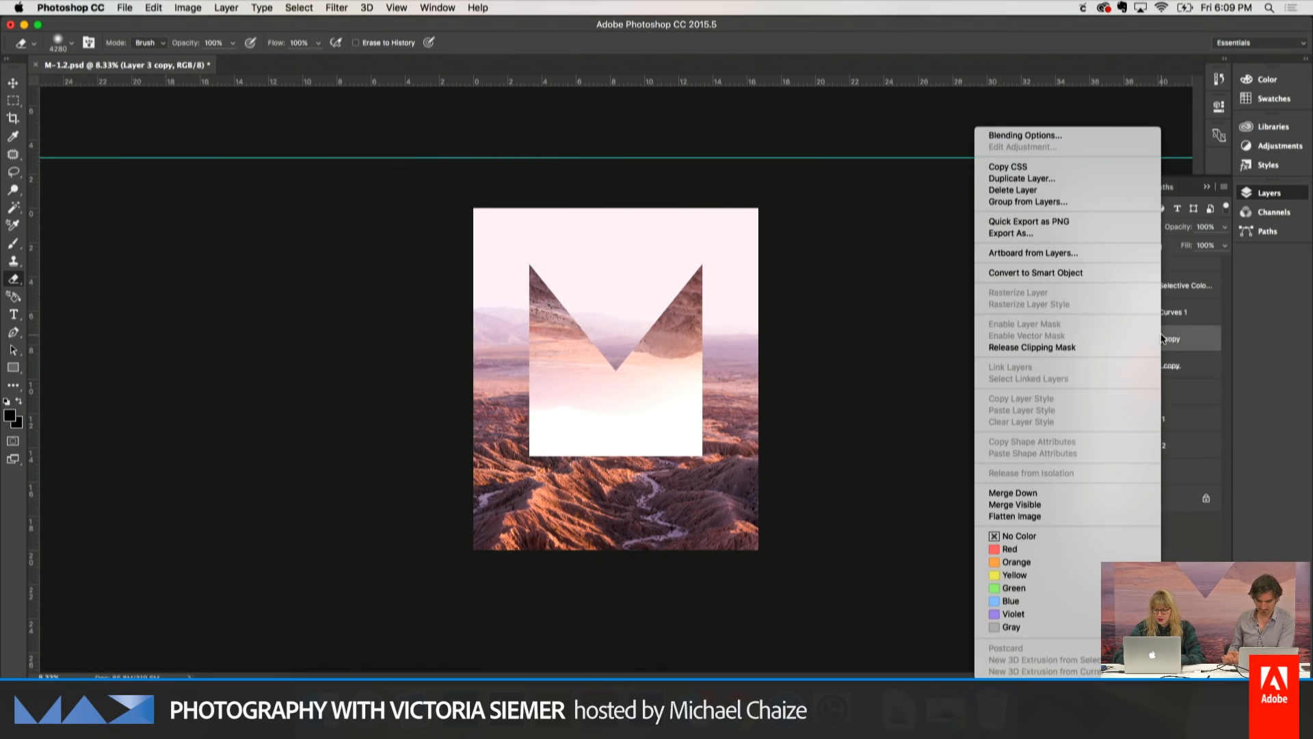
{"action": "left_click", "coordinate": [1079, 348]}
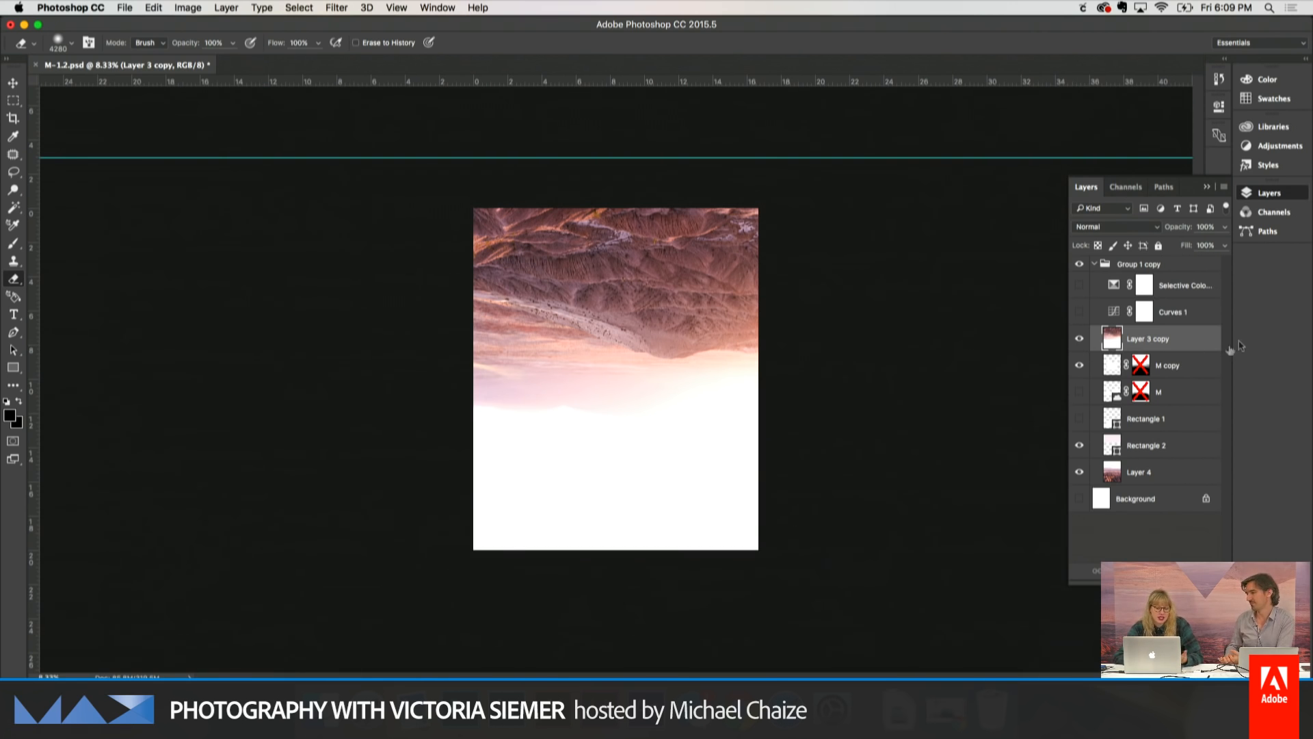
{"action": "right_click", "coordinate": [1169, 345]}
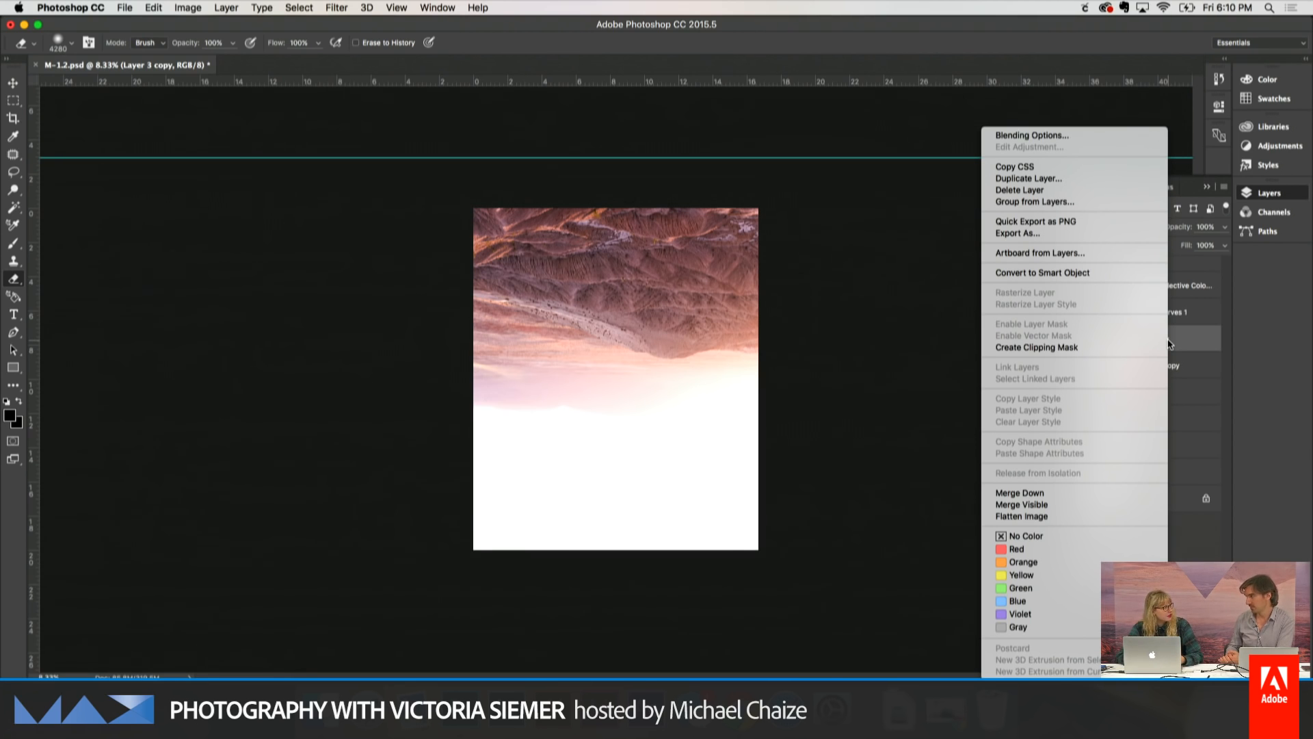
{"action": "left_click", "coordinate": [1129, 346]}
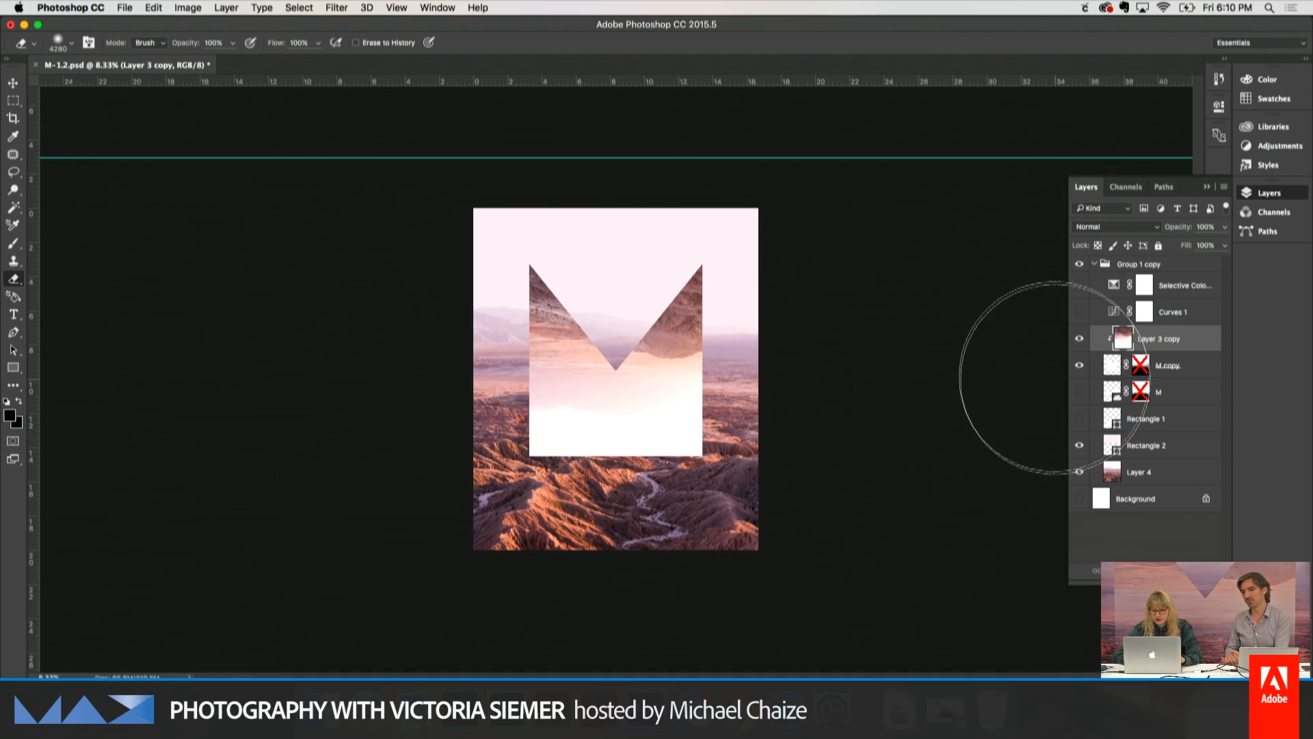
Reposition the clipped Layer 3 copy photo inside the M shape with the Move tool.
{"action": "key", "text": "v"}
{"action": "left_click_drag", "start_coordinate": [613, 302], "coordinate": [612, 389]}
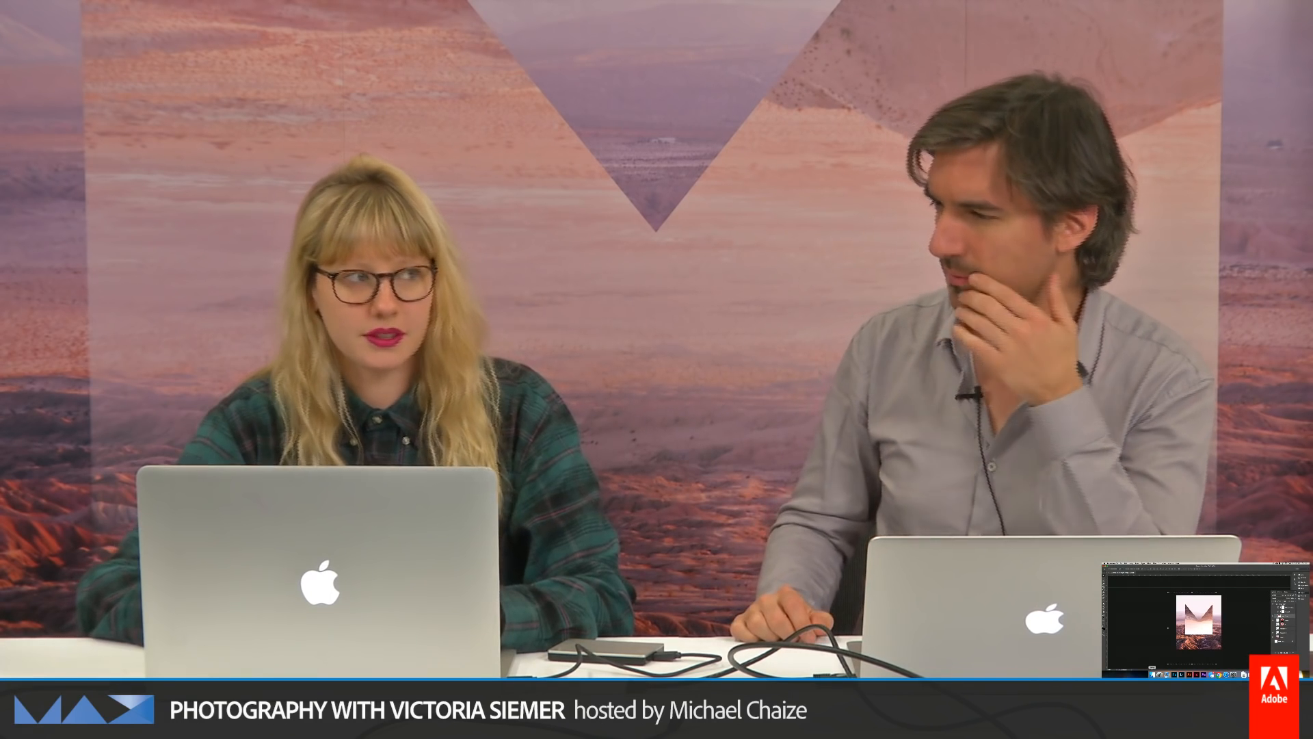
Switch to Finder and open X 6.20.56 PM.psd from the Adobe folder in Photoshop.
{"action": "left_click", "coordinate": [1152, 675]}
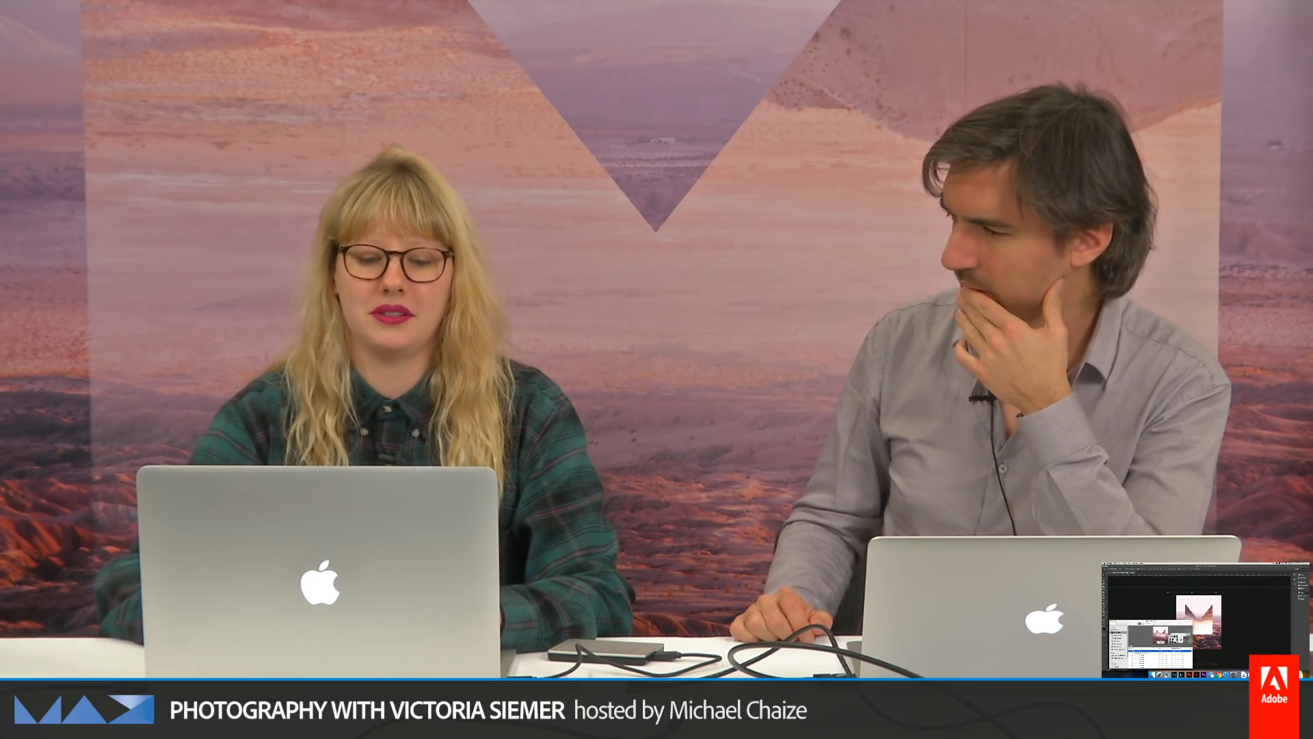
{"action": "left_click_drag", "start_coordinate": [1164, 623], "coordinate": [1172, 604]}
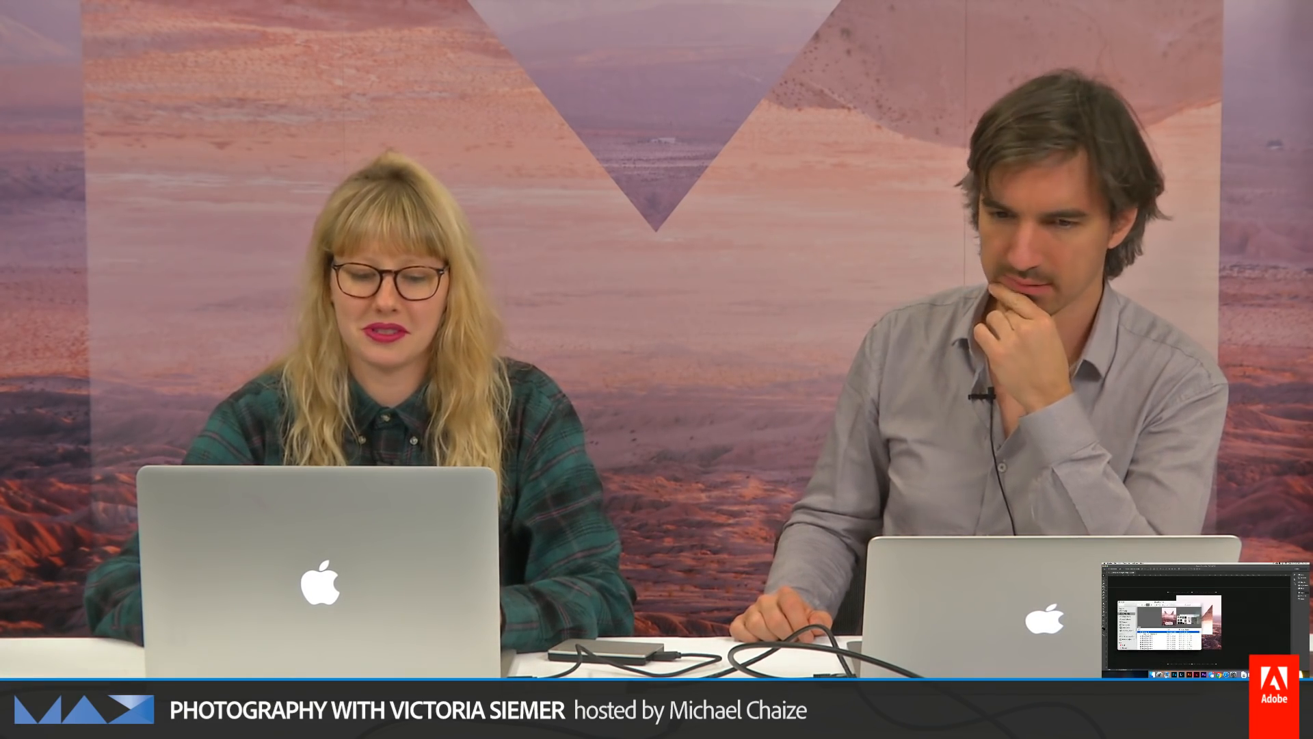
{"action": "left_click", "coordinate": [1127, 639]}
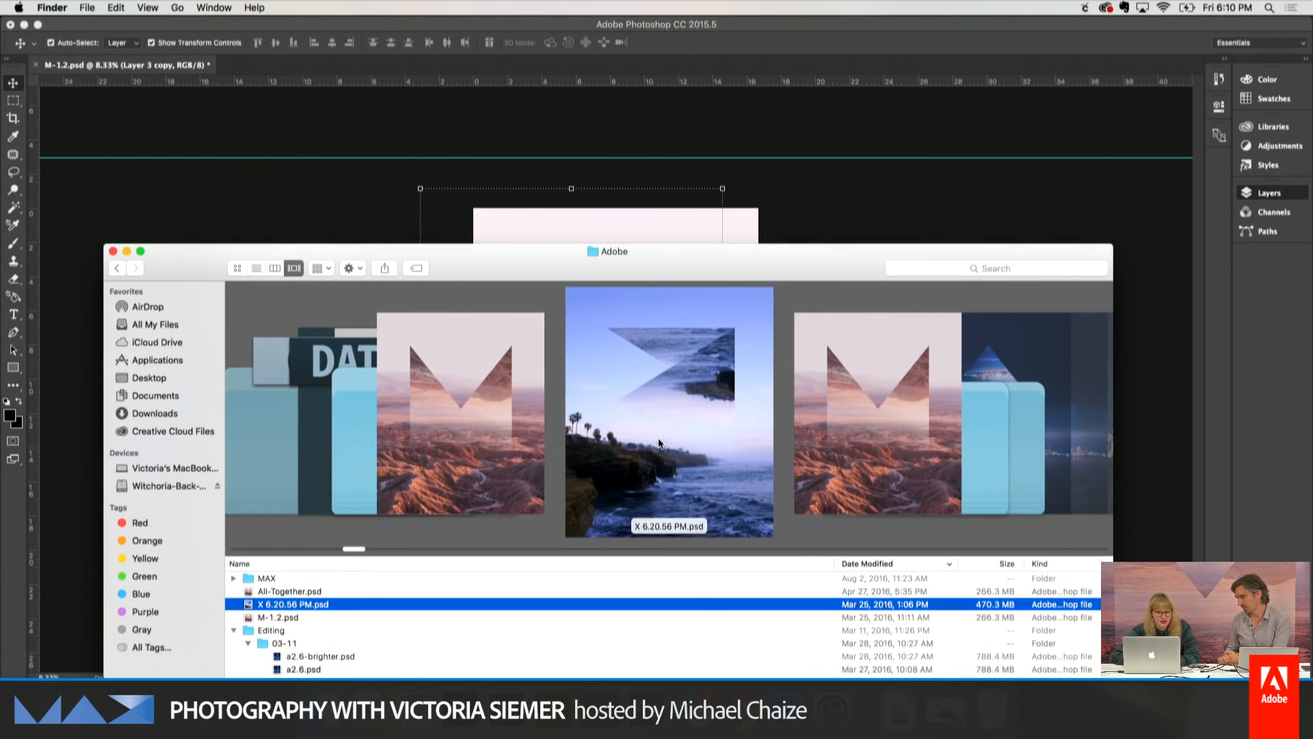
{"action": "double_click", "coordinate": [678, 436]}
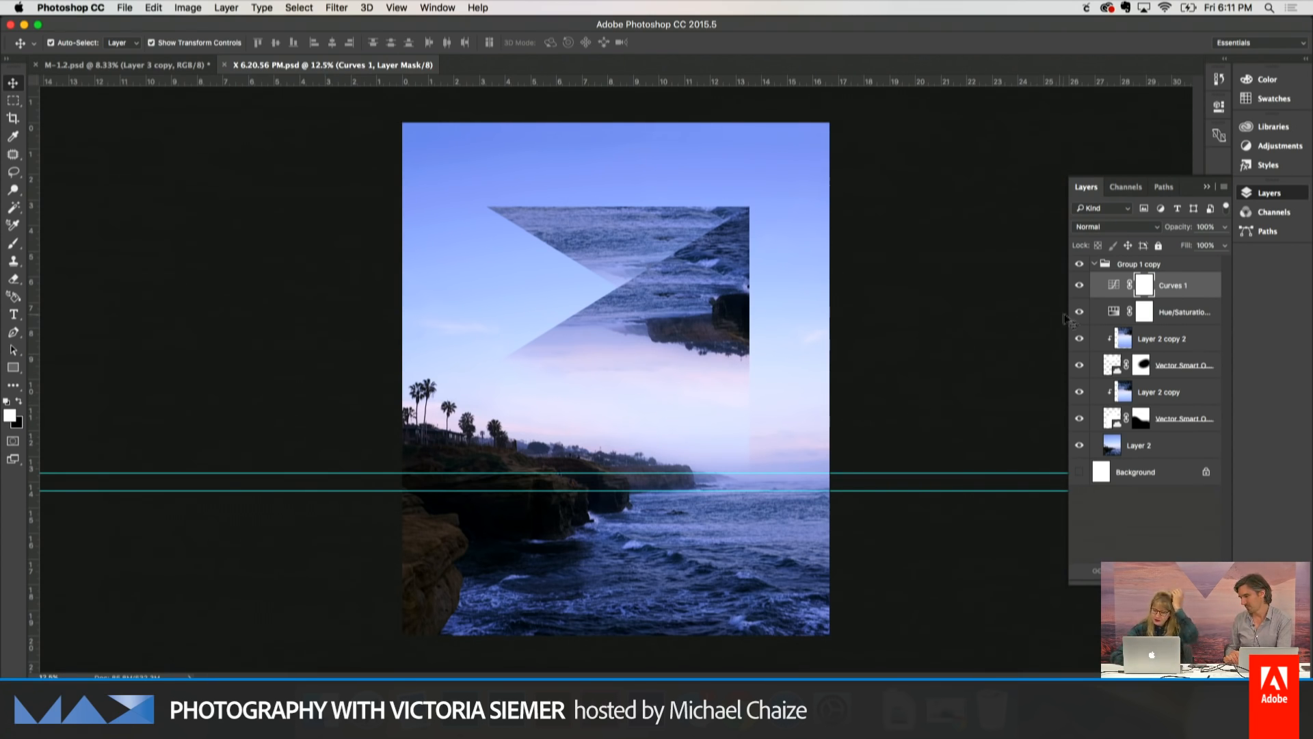
Toggle the clipped photo layers' visibility and reposition Layer 2 copy and Layer 2 copy 2 separately inside the X shape.
{"action": "left_click", "coordinate": [1079, 339]}
{"action": "left_click", "coordinate": [1079, 340]}
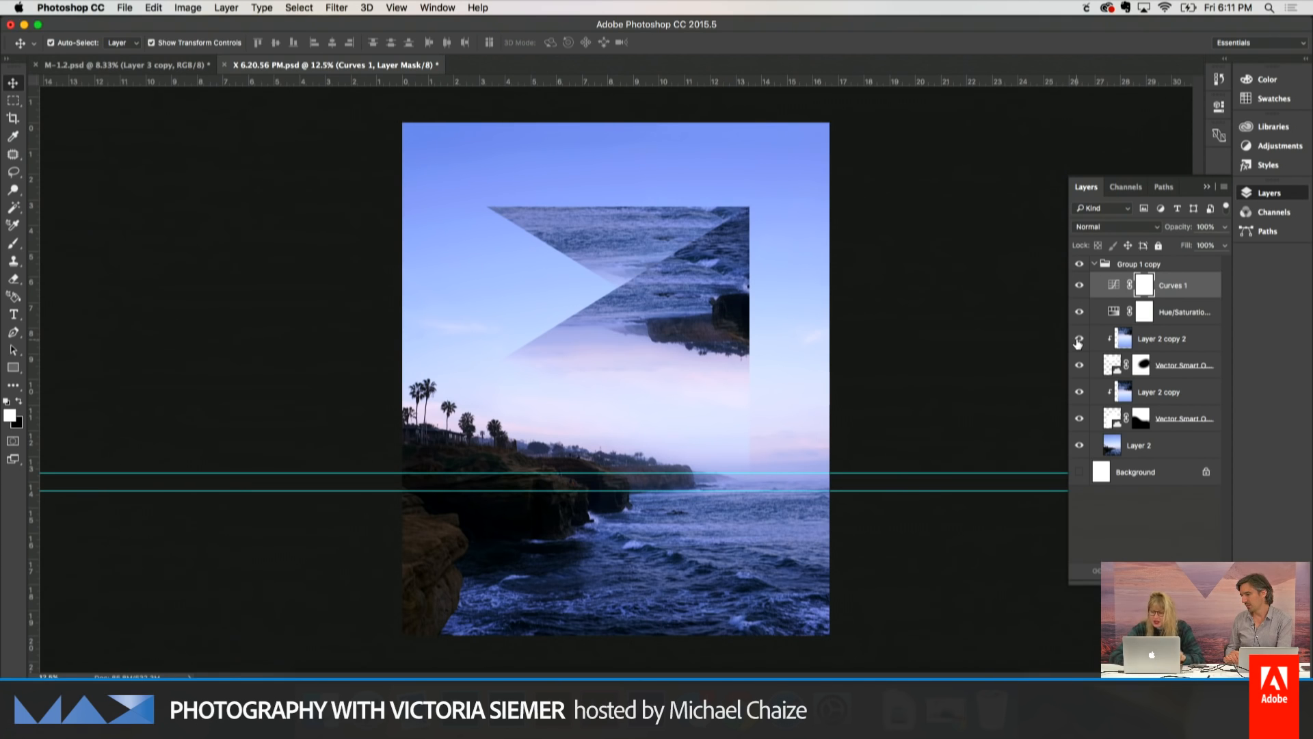
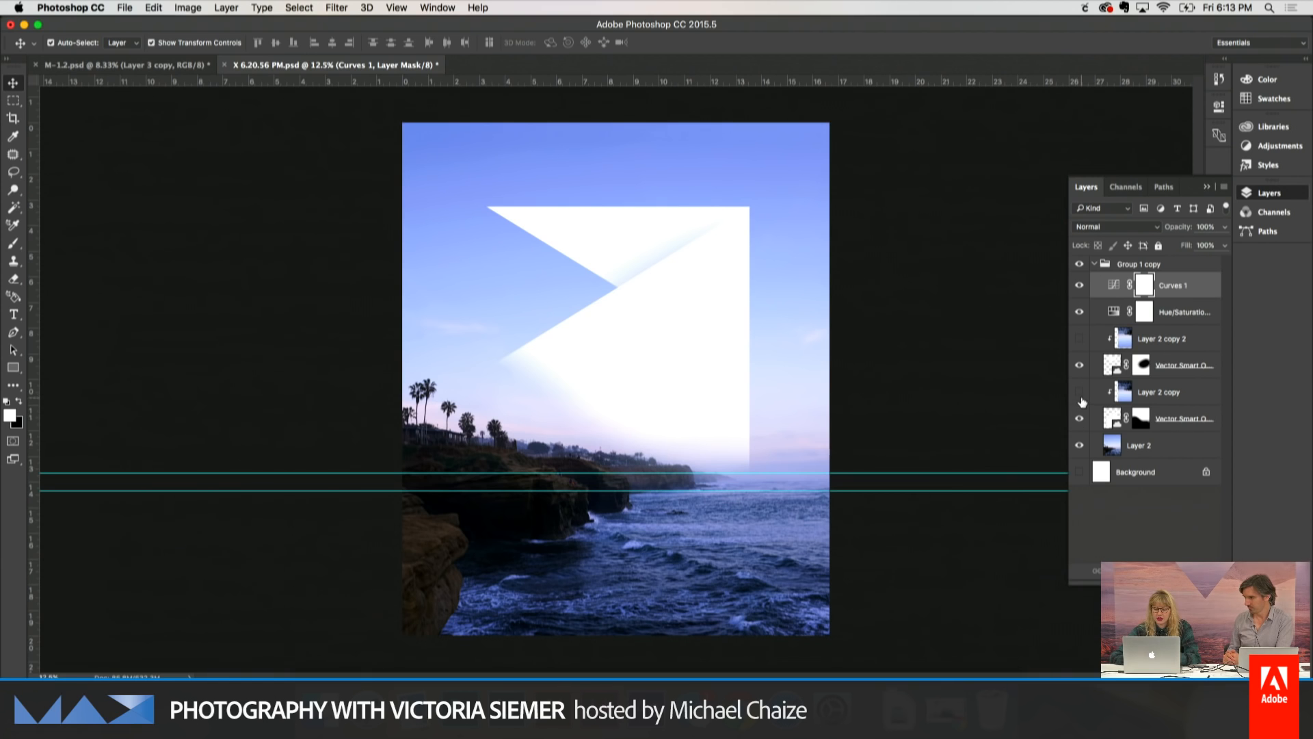
{"action": "left_click_drag", "start_coordinate": [653, 310], "coordinate": [689, 311]}
{"action": "left_click", "coordinate": [1079, 338]}
{"action": "left_click_drag", "start_coordinate": [617, 224], "coordinate": [503, 191]}
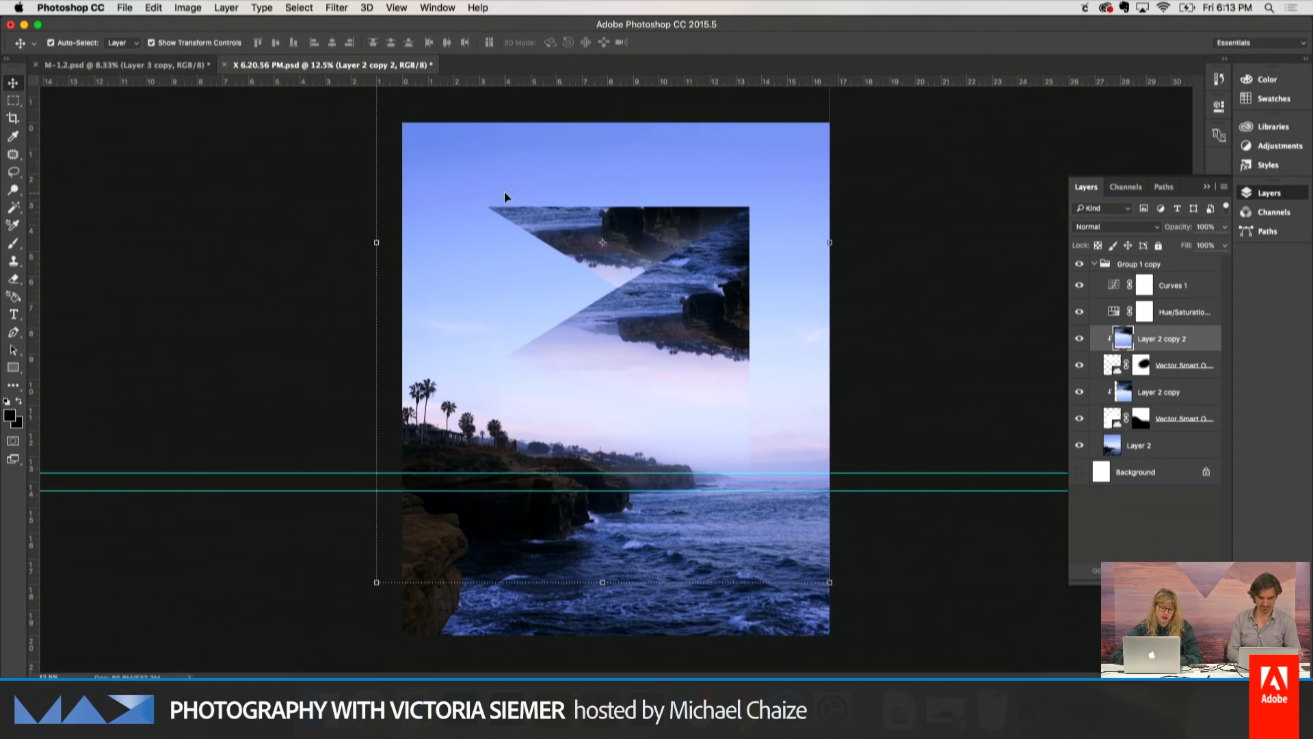
Reposition the clipped photo inside the X shape, and open Exit-the-void.psd from the desktop in Photoshop.
{"action": "left_click_drag", "start_coordinate": [691, 216], "coordinate": [576, 238]}
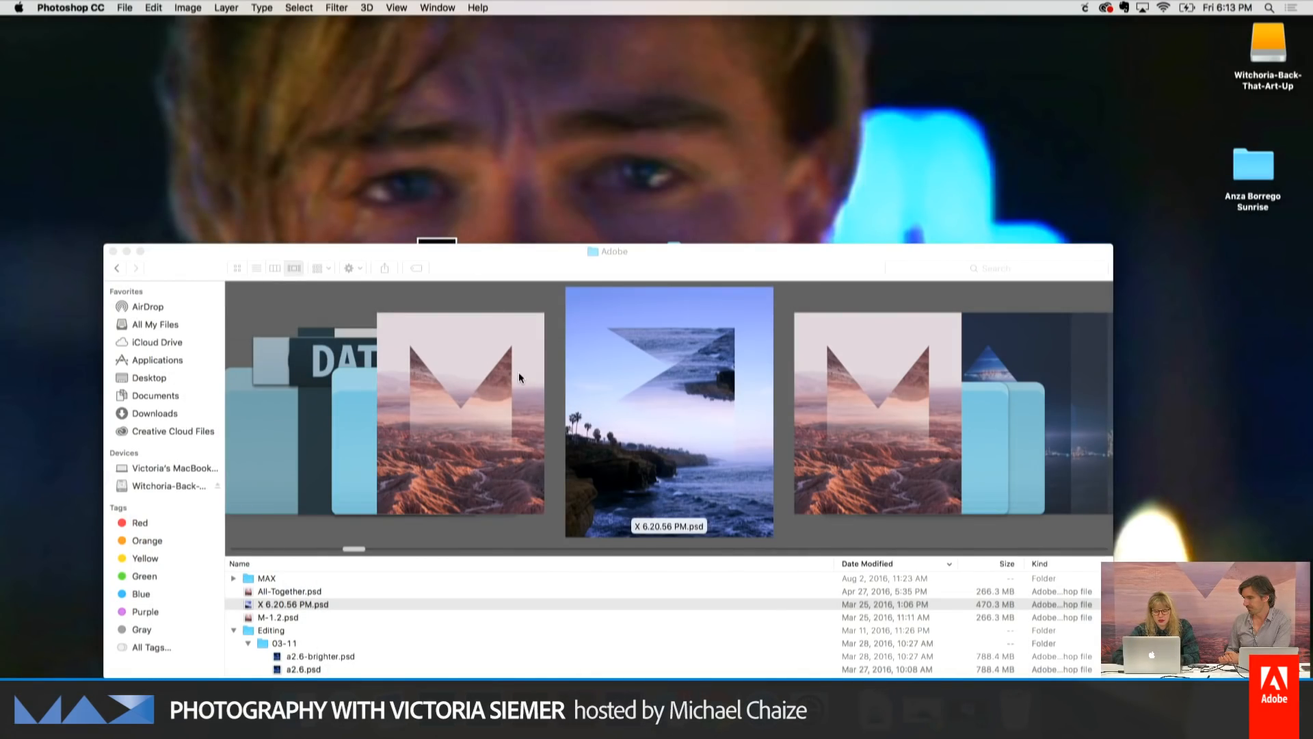
{"action": "left_click", "coordinate": [113, 251]}
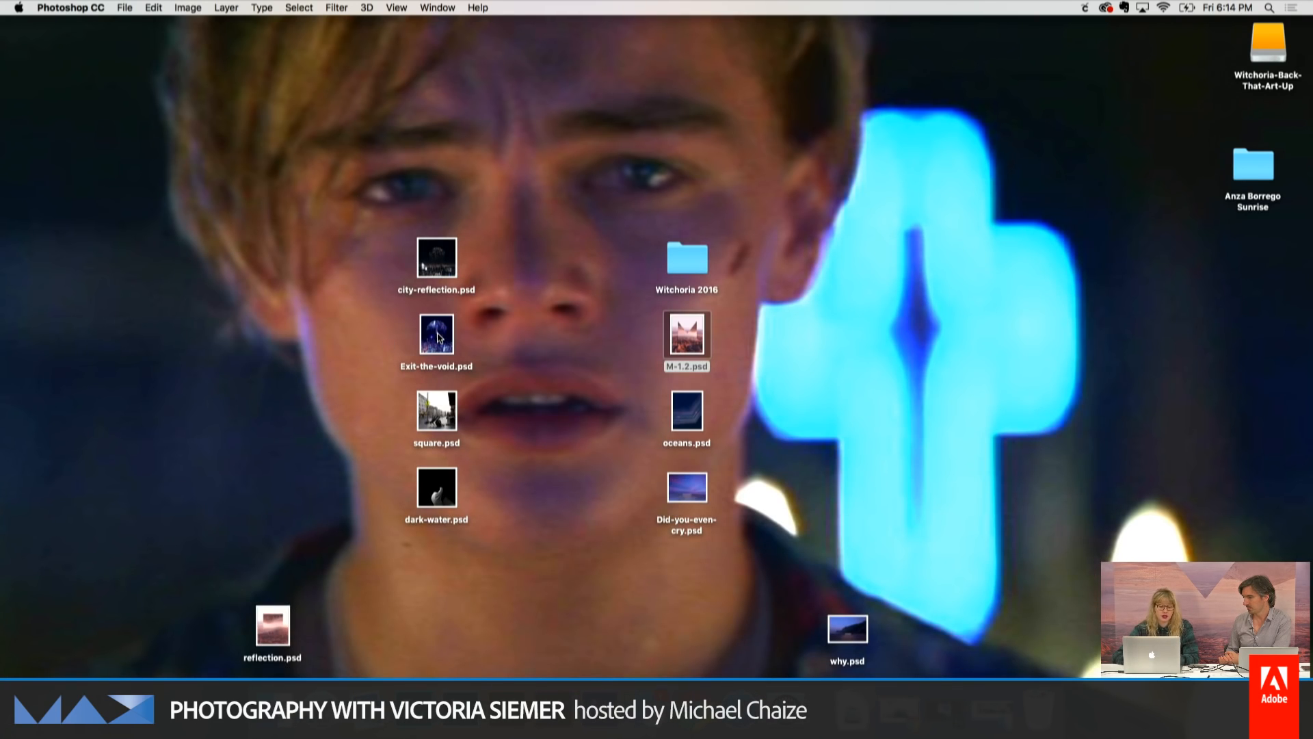
{"action": "left_click", "coordinate": [439, 337]}
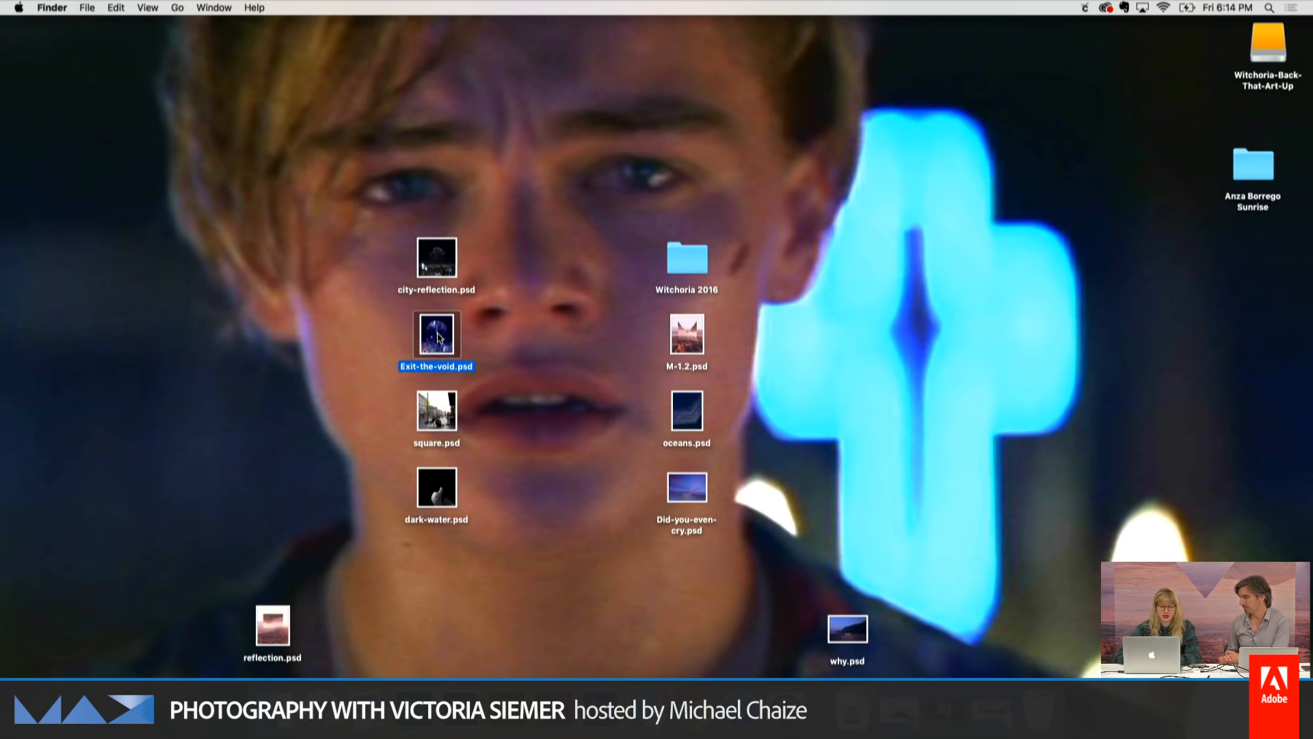
{"action": "double_click", "coordinate": [439, 337]}
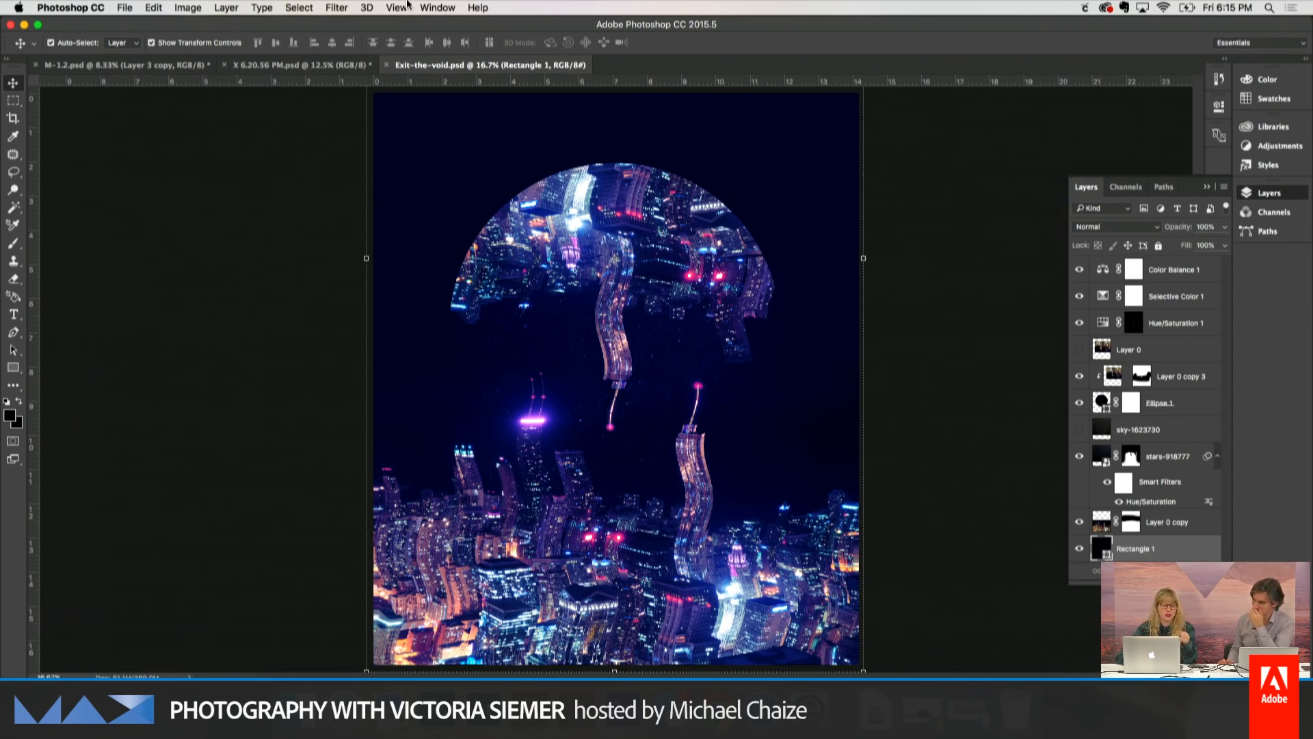
{"action": "left_click", "coordinate": [384, 8]}
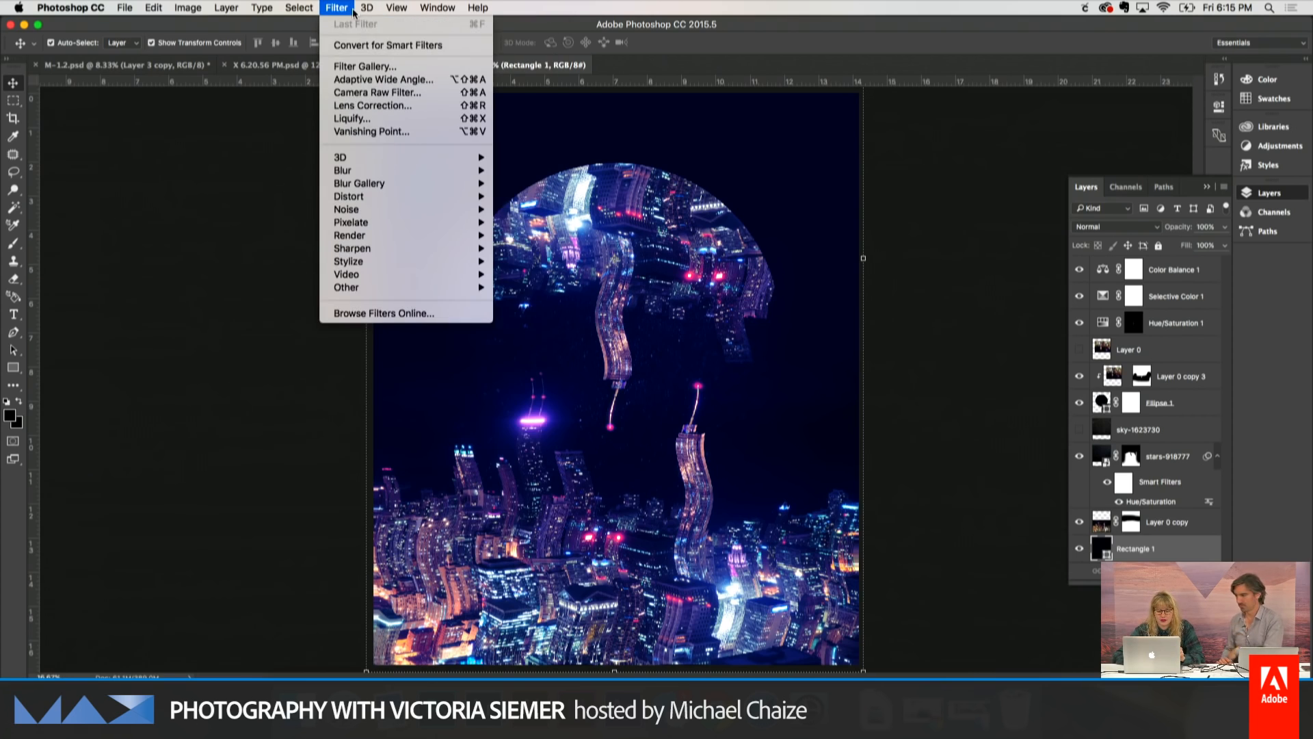
{"action": "mouse_move", "coordinate": [350, 12]}
{"action": "mouse_move", "coordinate": [366, 248]}
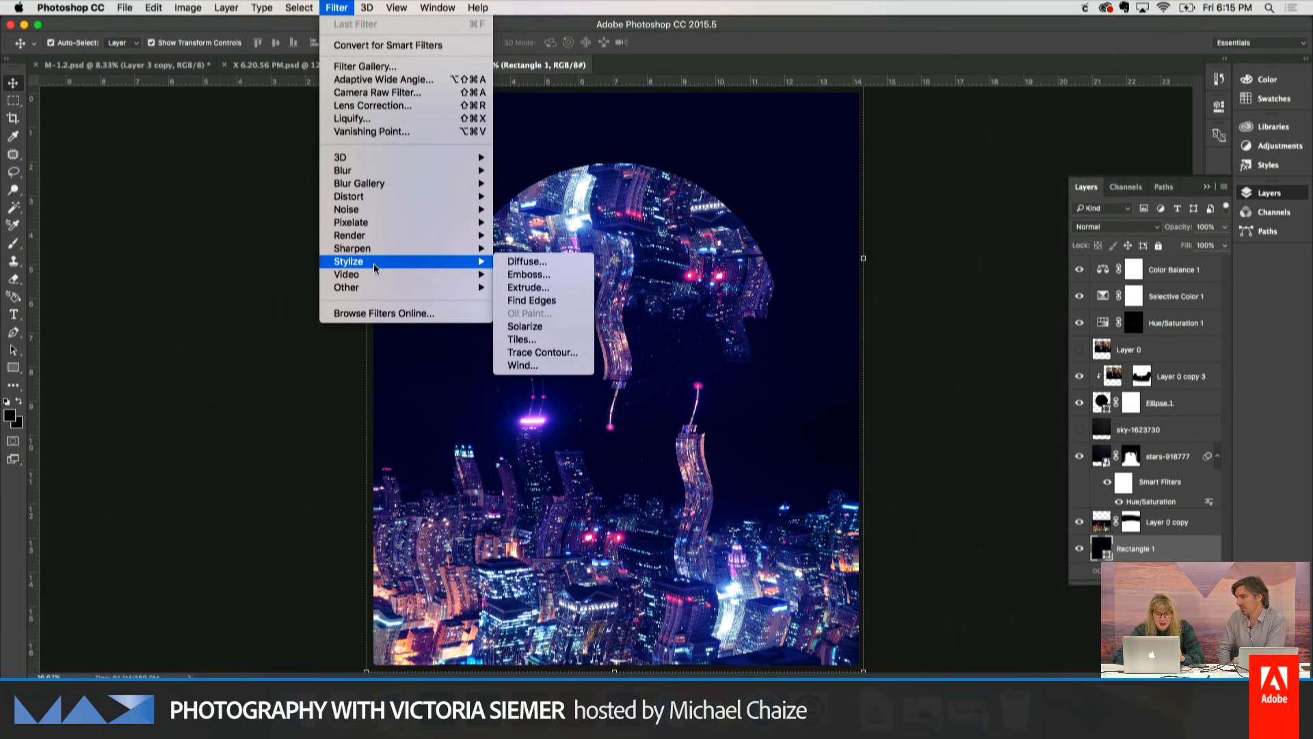
{"action": "mouse_move", "coordinate": [369, 196]}
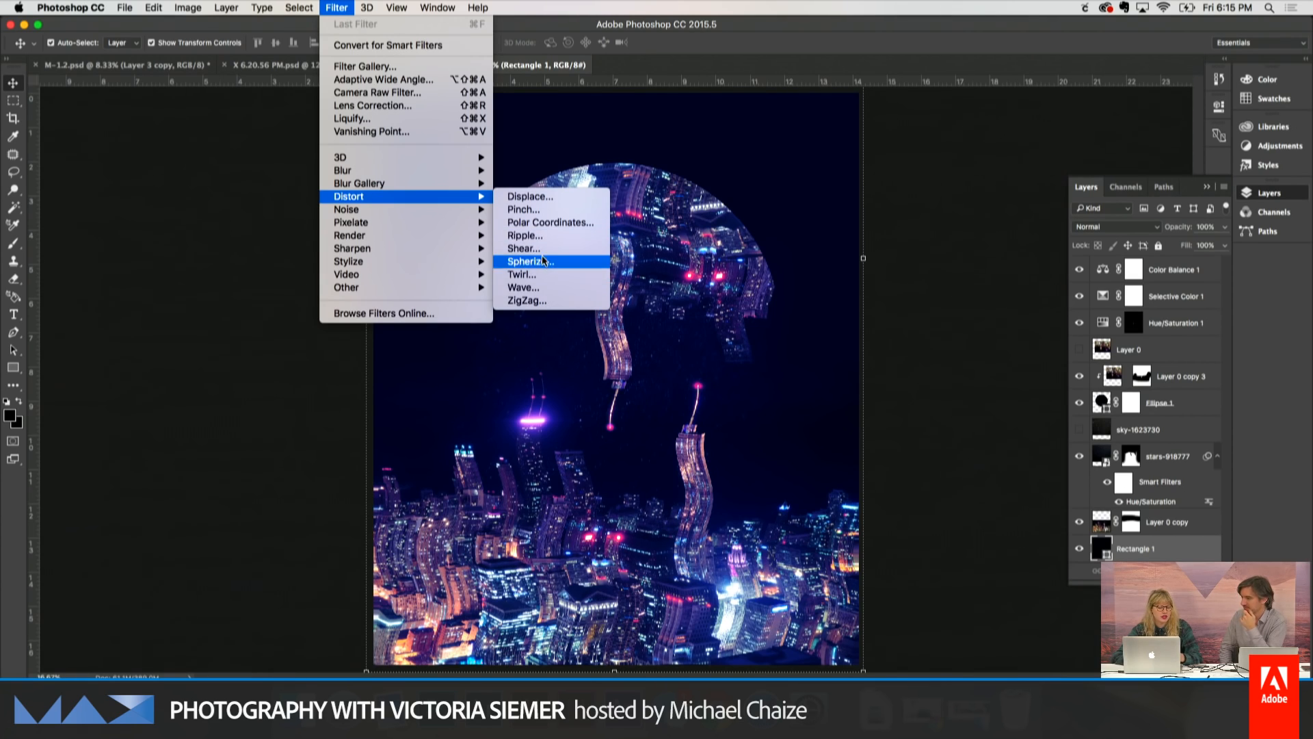
{"action": "left_click", "coordinate": [938, 272]}
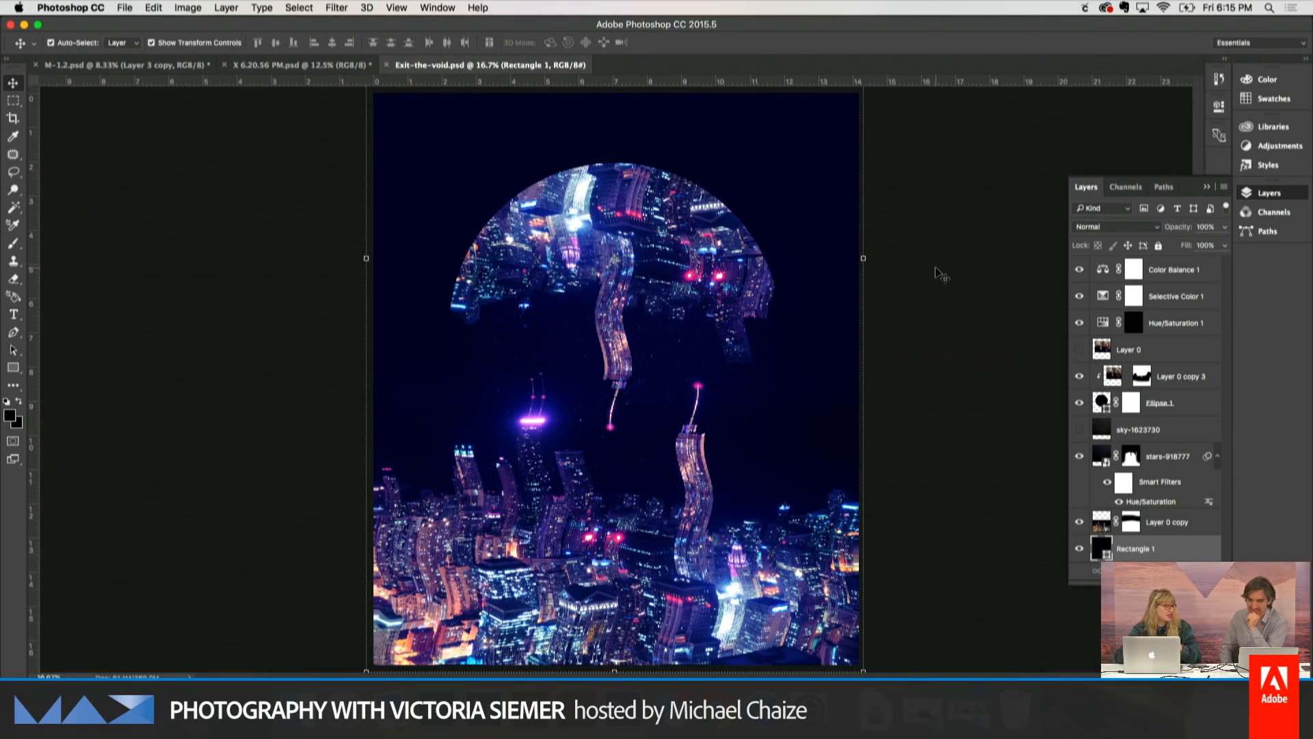
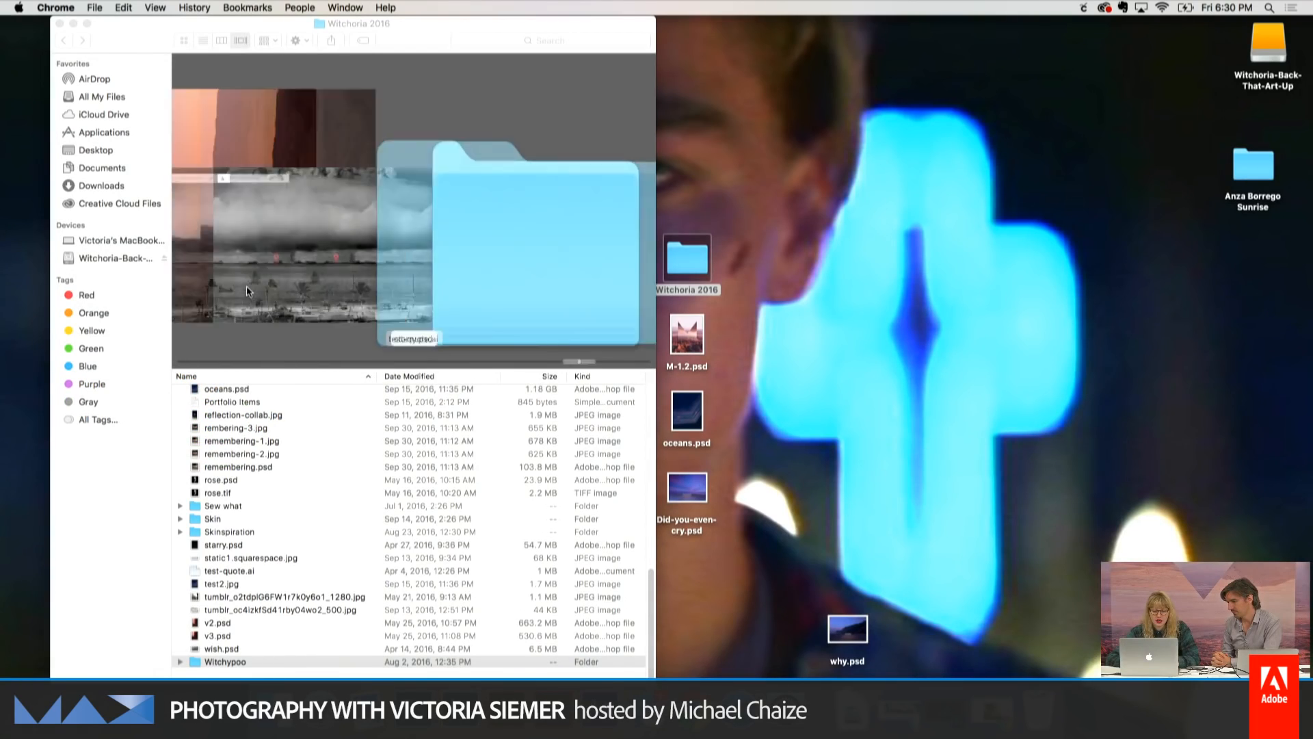
Open oceans.psd from the Witchoria 2016 folder and dismiss the missing fonts dialog without replacing any font.
{"action": "scroll", "coordinate": [247, 292], "scroll_direction": "up", "scroll_amount": 10}
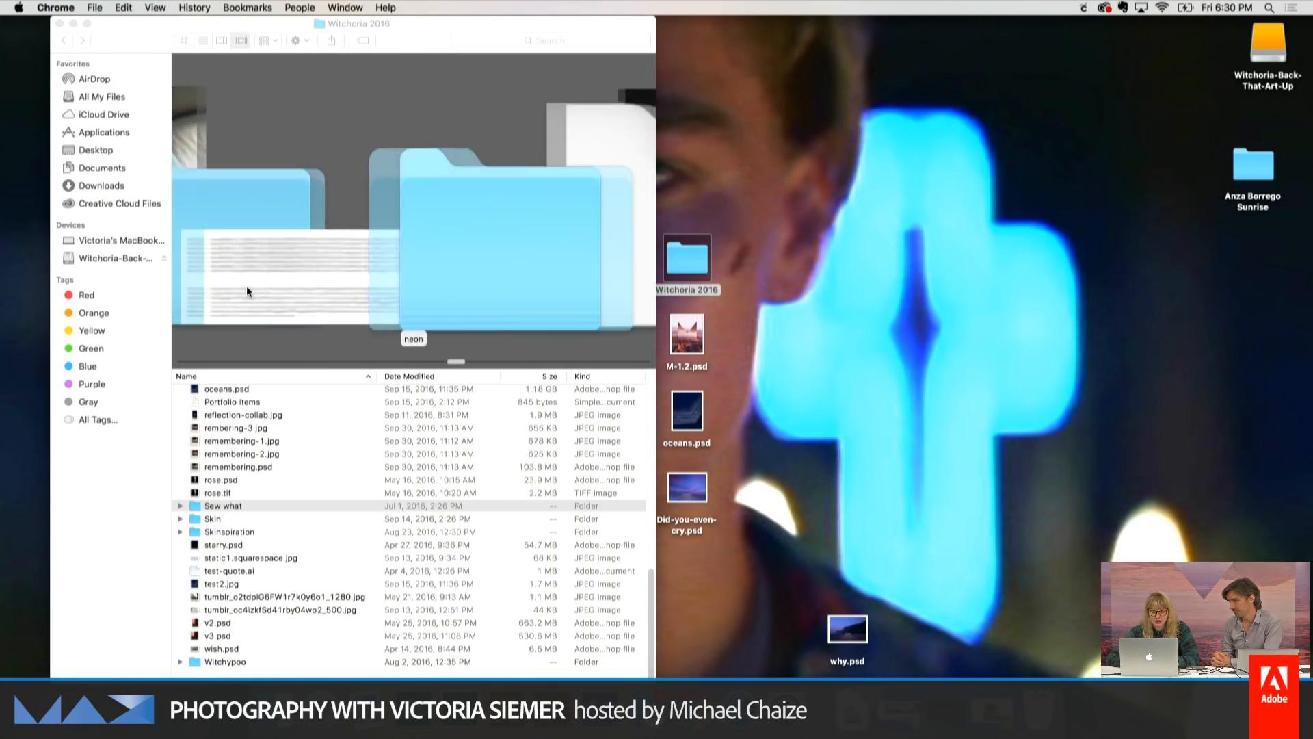
{"action": "scroll", "coordinate": [247, 291], "scroll_direction": "up", "scroll_amount": 9}
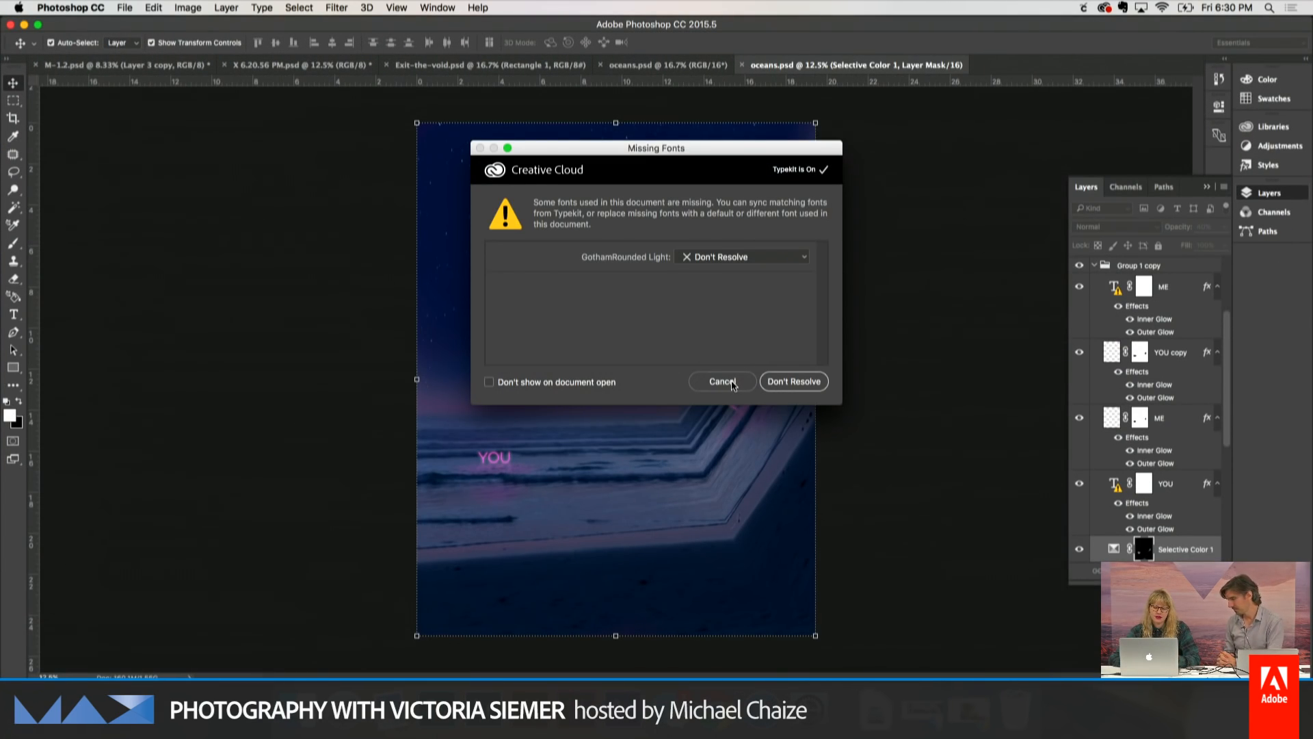
{"action": "left_click", "coordinate": [732, 385]}
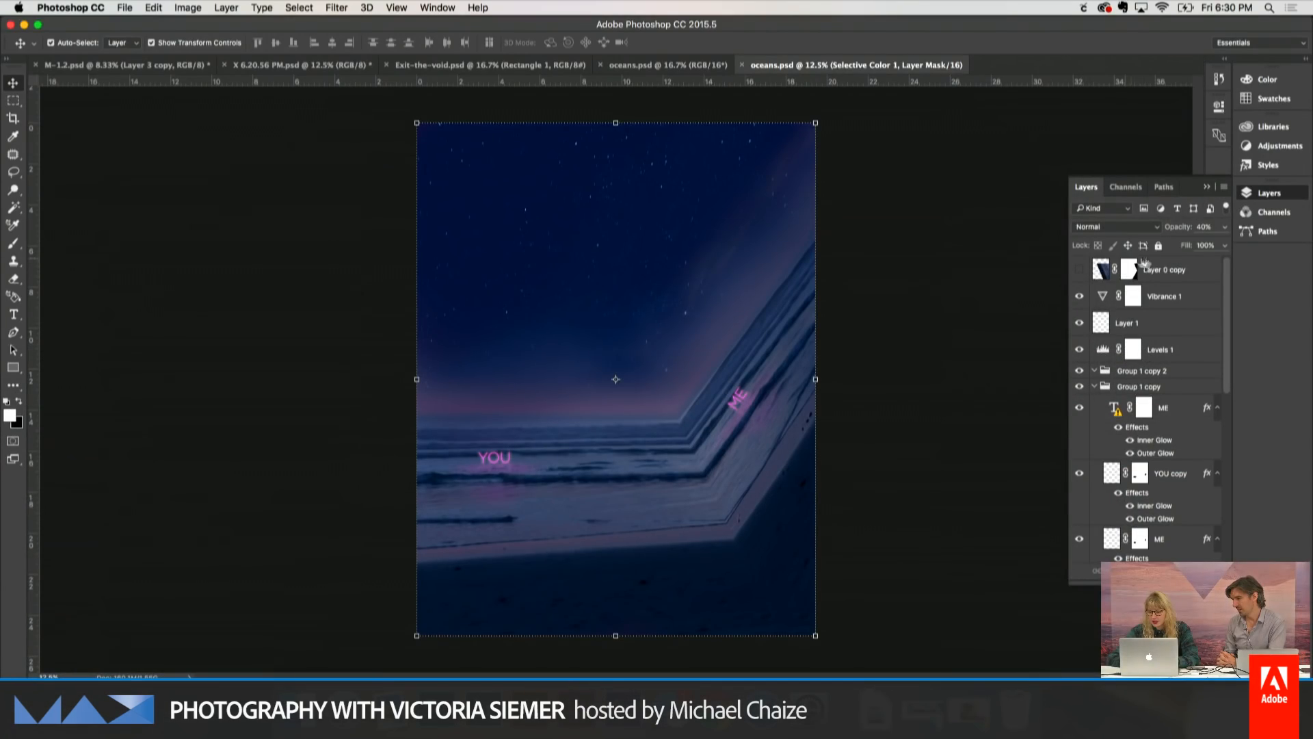
Delete the Layer 0 copy layer and hide Vibrance 1, Layer 1, Levels 1, Group 1 copy 2 and Group 1 copy.
{"action": "left_click", "coordinate": [1145, 264]}
{"action": "key", "text": "Delete"}
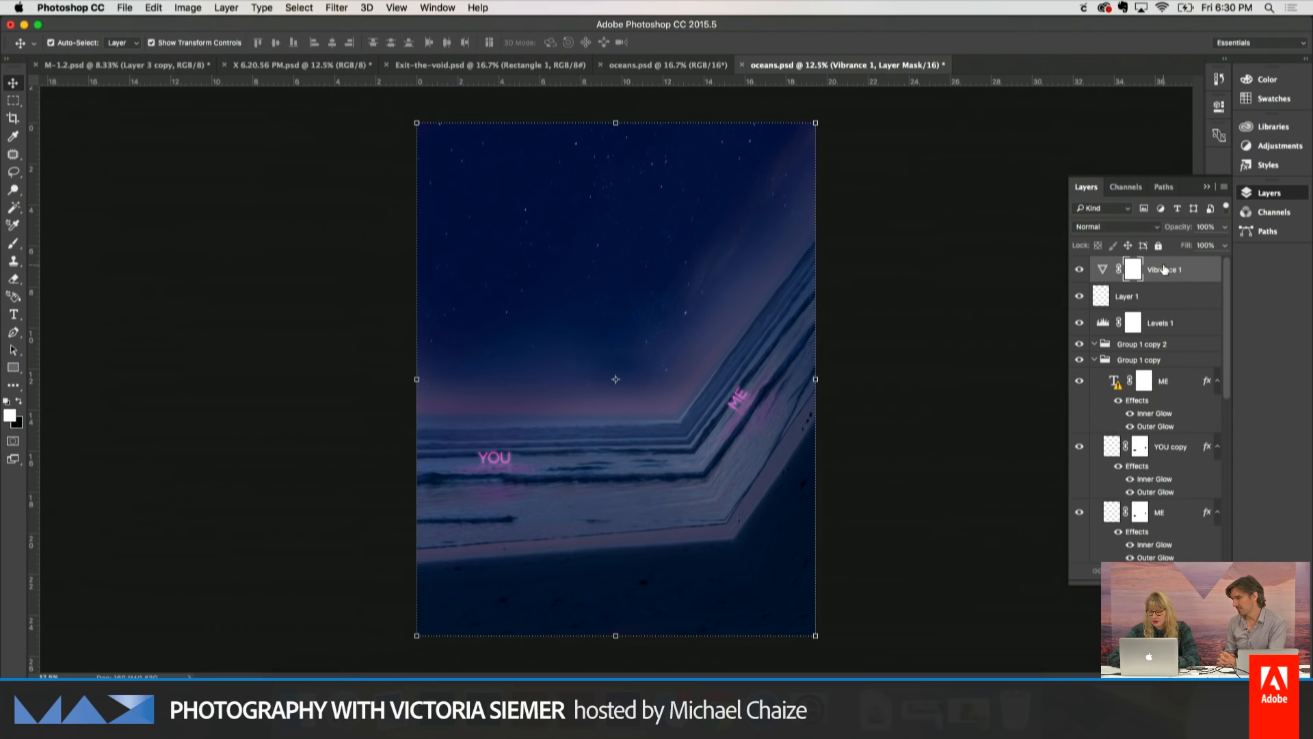
{"action": "left_click", "coordinate": [1080, 271]}
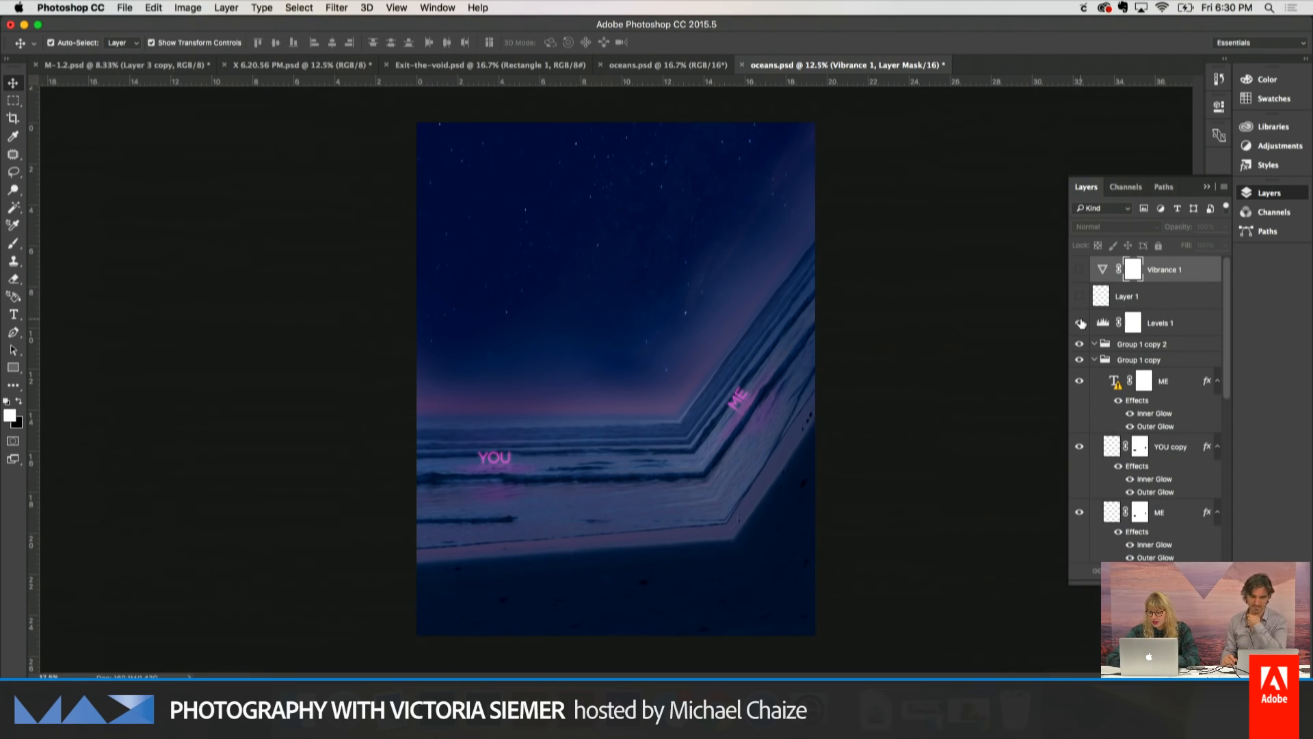
{"action": "left_click", "coordinate": [1080, 360]}
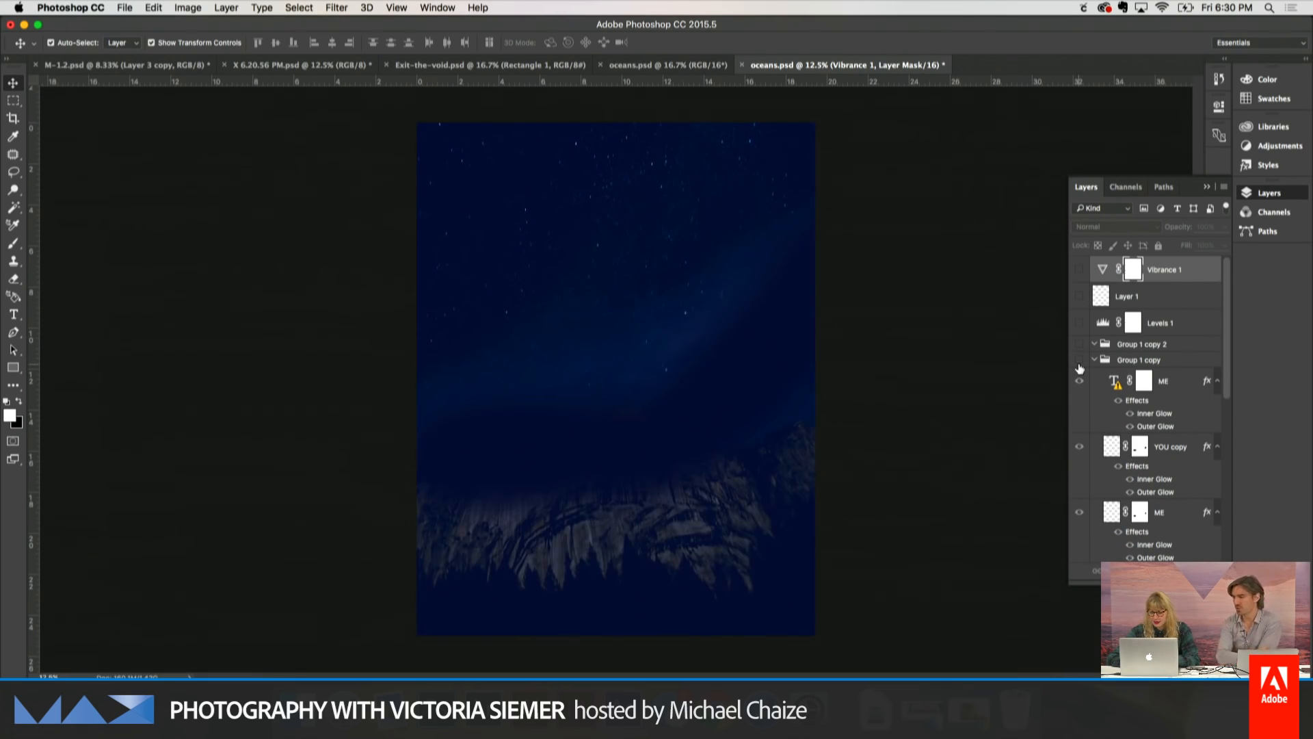
Hide the remaining layers one by one from the text layers down to the mountain-range layer, and show Layer 0 beneath Rectangle 4.
{"action": "scroll", "coordinate": [1081, 417], "scroll_direction": "down", "scroll_amount": 1}
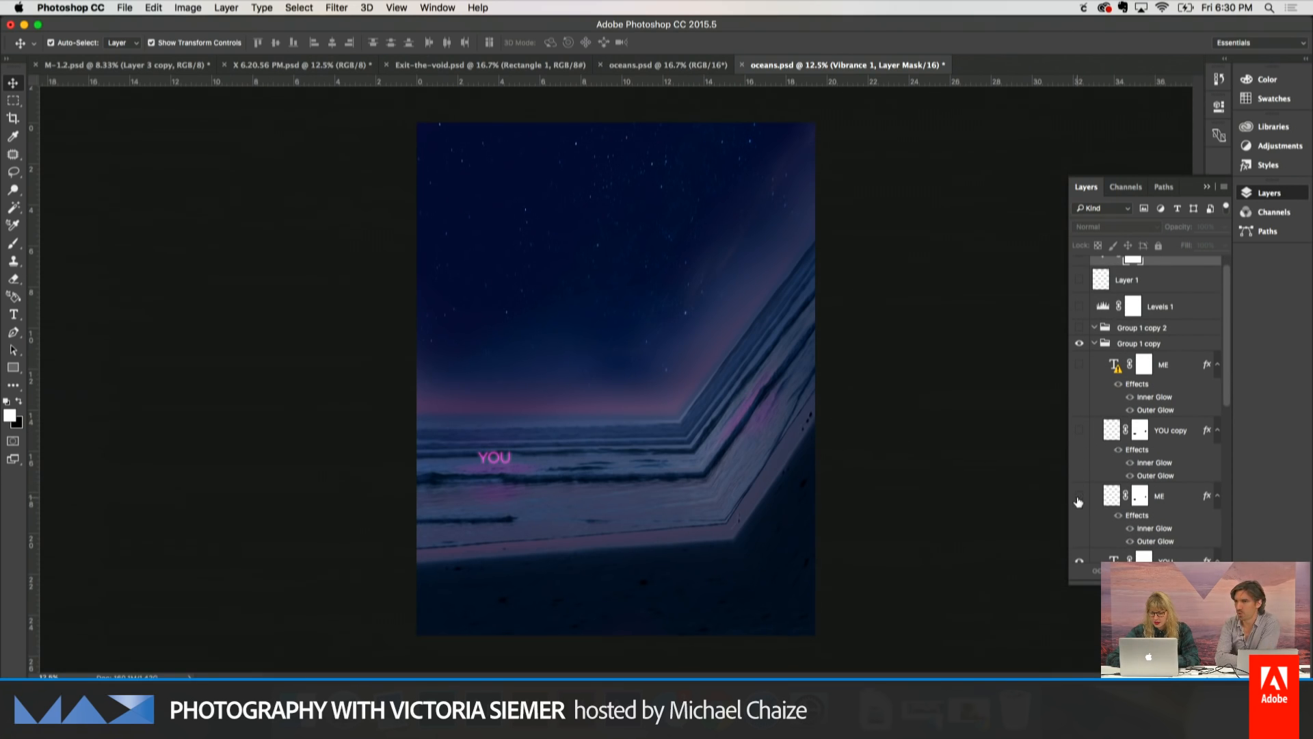
{"action": "scroll", "coordinate": [1079, 502], "scroll_direction": "down", "scroll_amount": 1}
{"action": "scroll", "coordinate": [1081, 541], "scroll_direction": "down", "scroll_amount": 5}
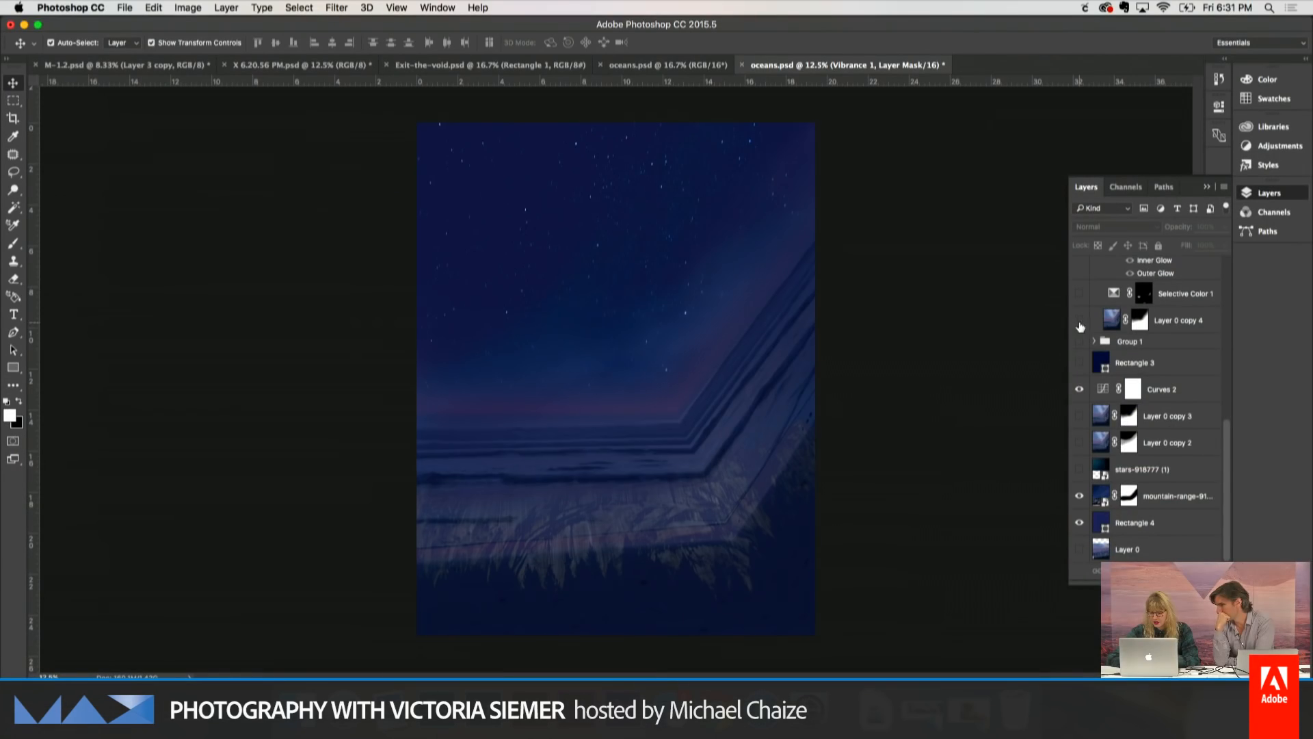
{"action": "left_click", "coordinate": [1080, 391]}
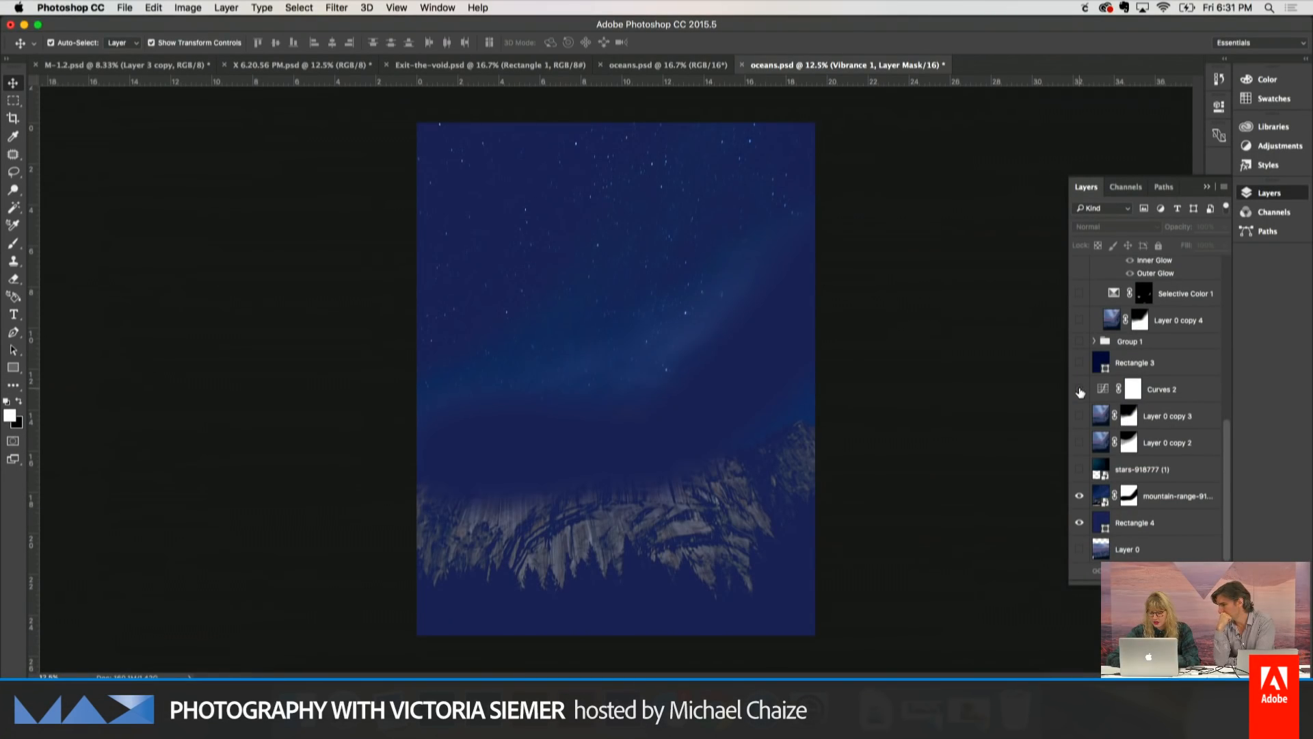
{"action": "left_click", "coordinate": [1079, 498]}
{"action": "left_click", "coordinate": [1078, 525]}
{"action": "left_click", "coordinate": [1078, 525]}
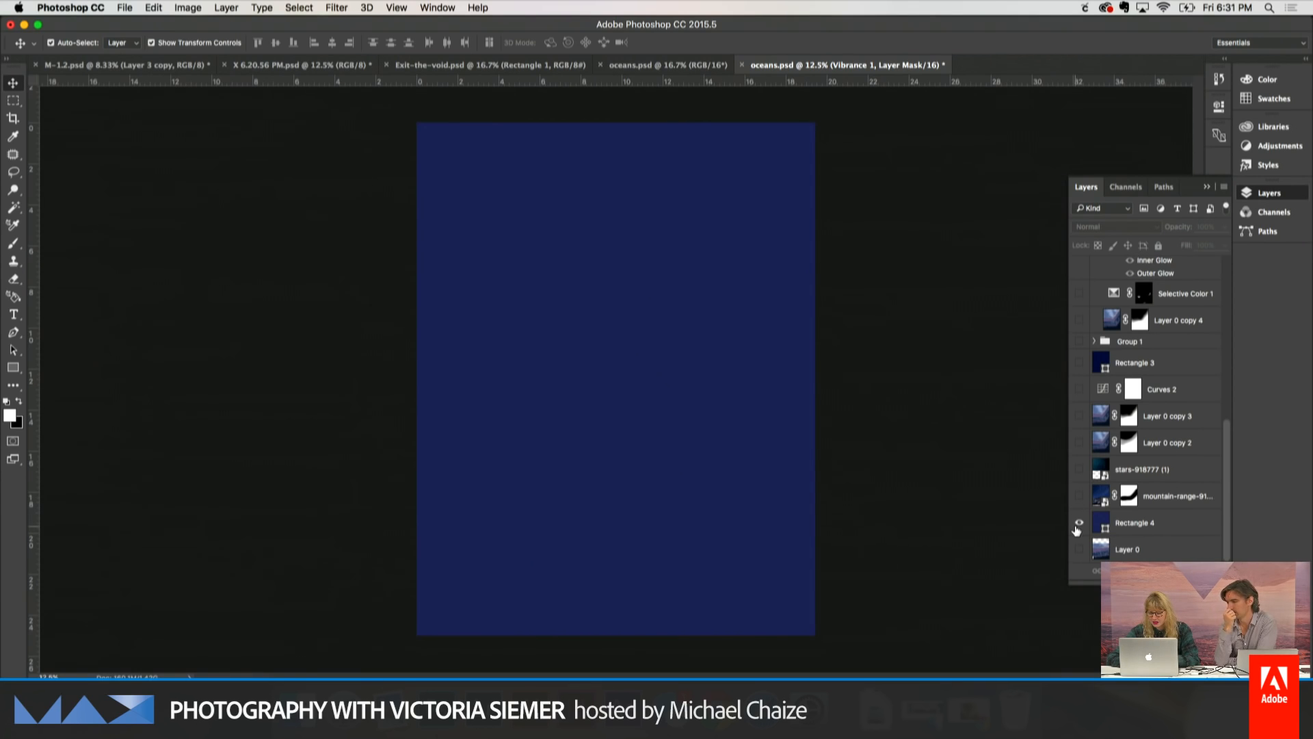
{"action": "left_click", "coordinate": [1080, 527]}
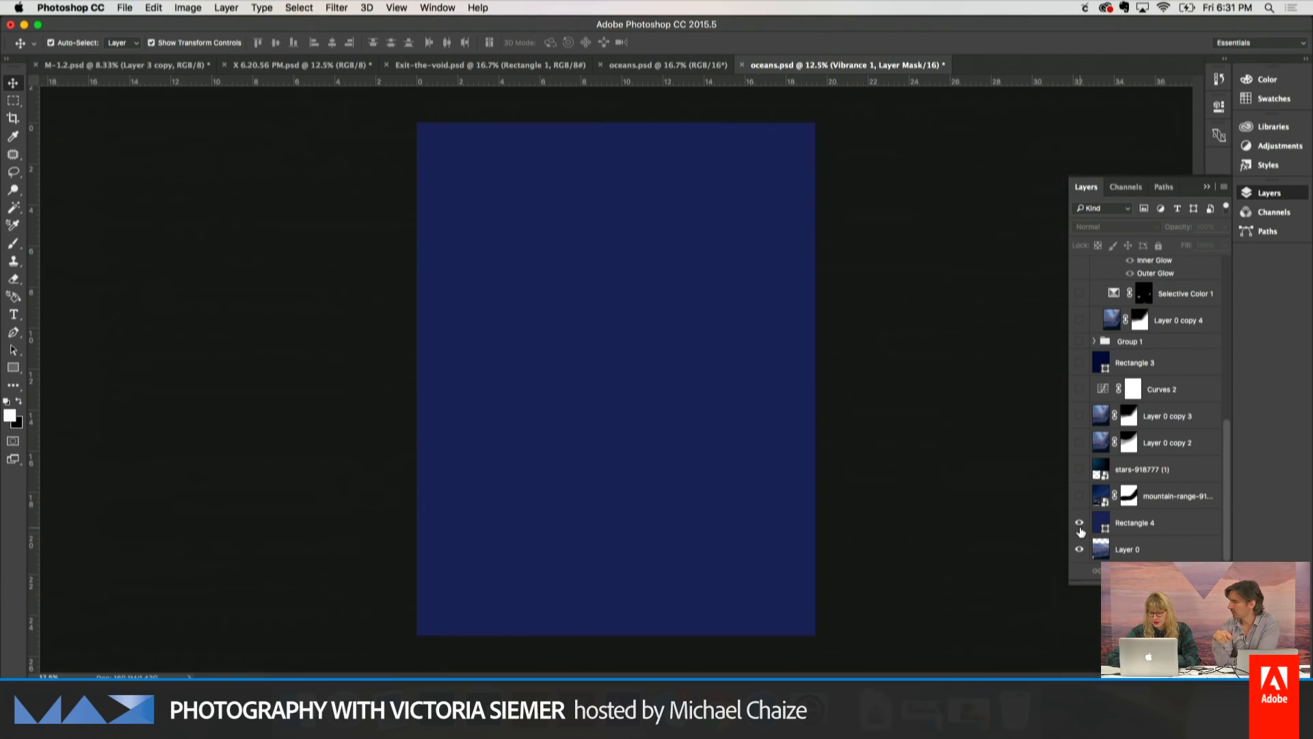
Close the edited oceans.psd document.
{"action": "left_click", "coordinate": [742, 65]}
{"action": "left_click", "coordinate": [610, 241]}
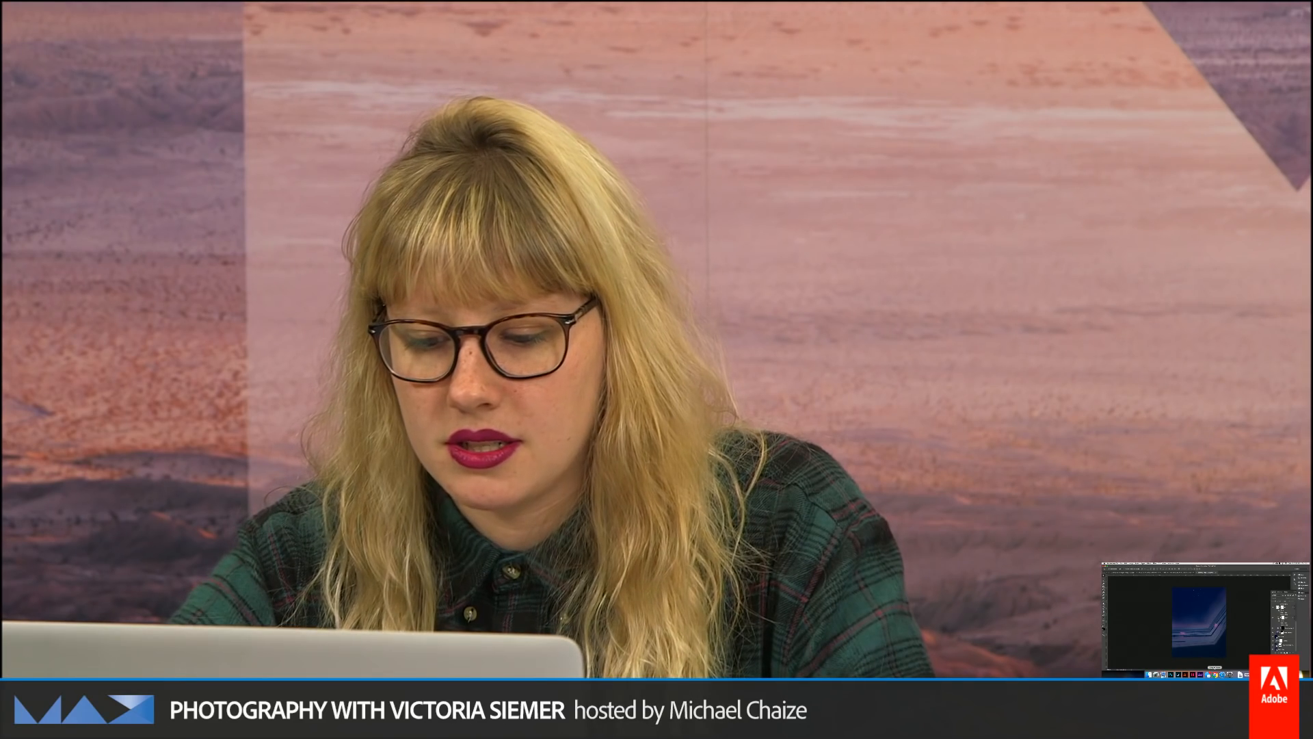
Switch to Chrome, leave the open lips photo post and view the line drawing of hands in the Instagram grid.
{"action": "key", "text": "super+Tab"}
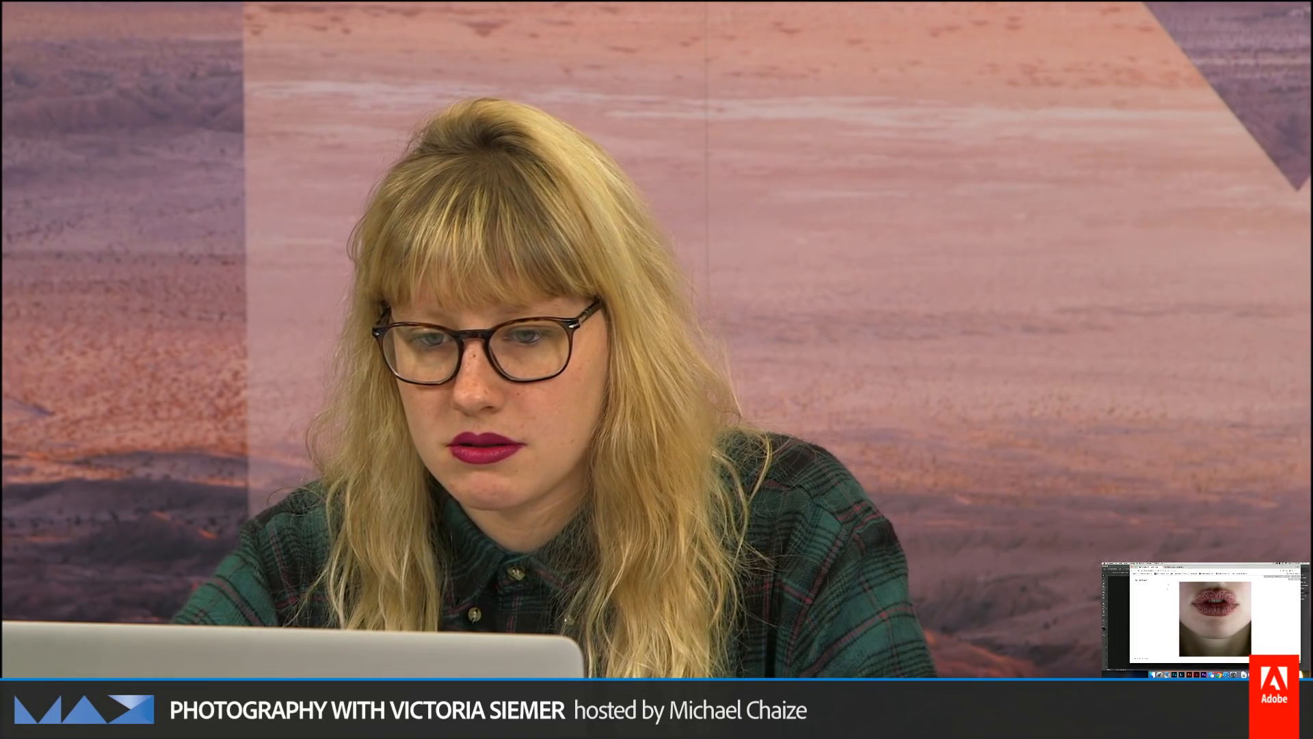
{"action": "key", "text": "Escape"}
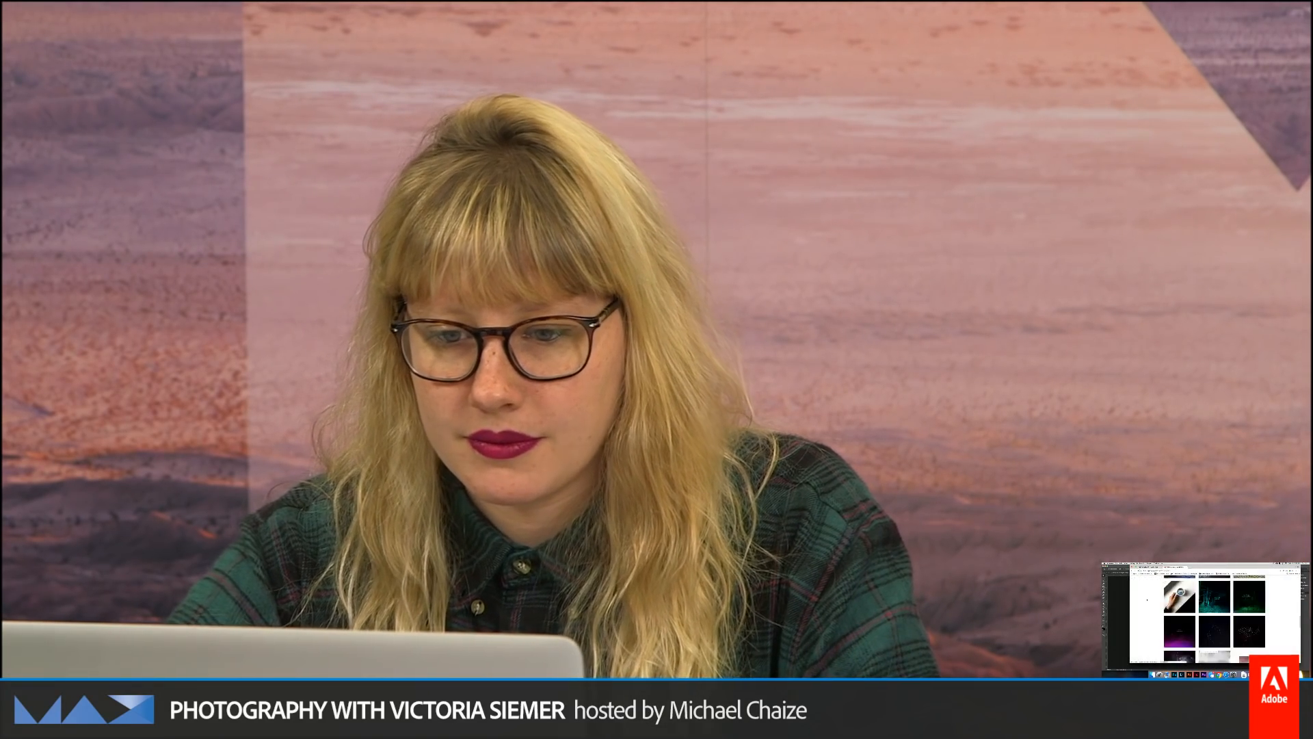
{"action": "scroll", "coordinate": [1215, 619], "scroll_direction": "up", "scroll_amount": 3}
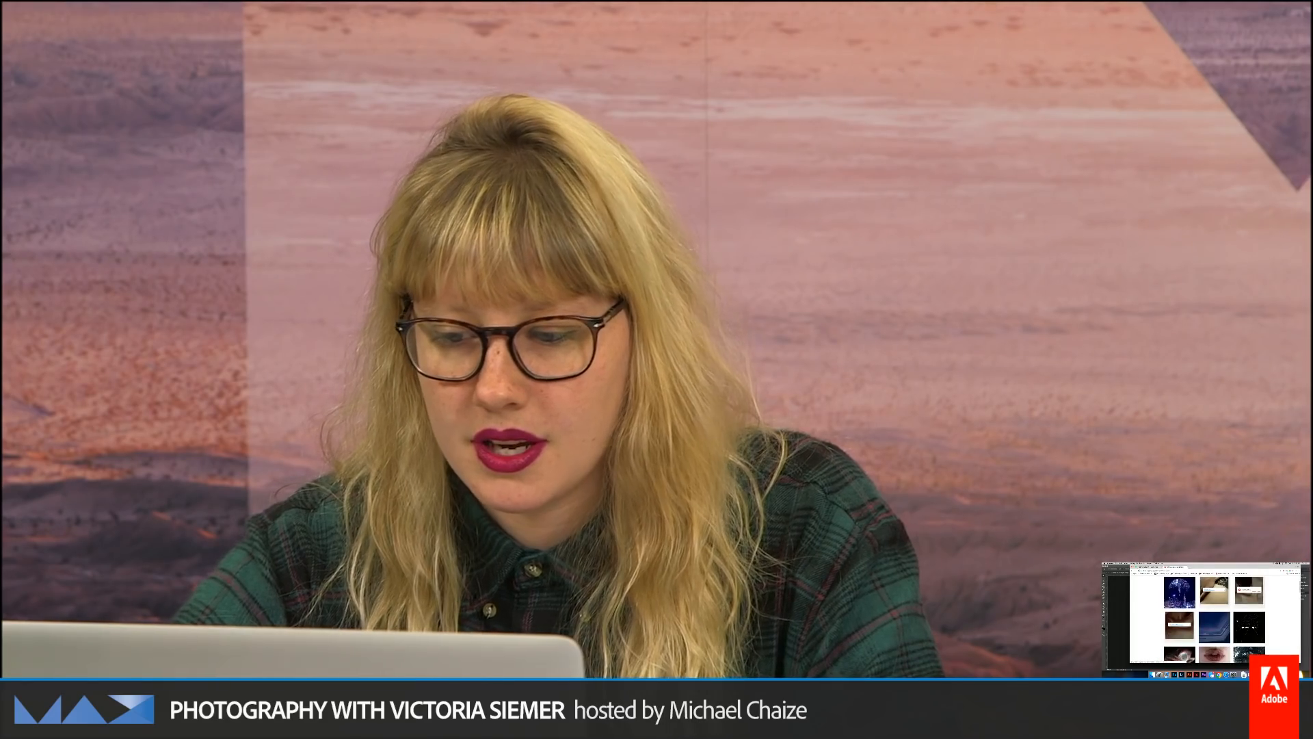
{"action": "left_click", "coordinate": [1250, 627]}
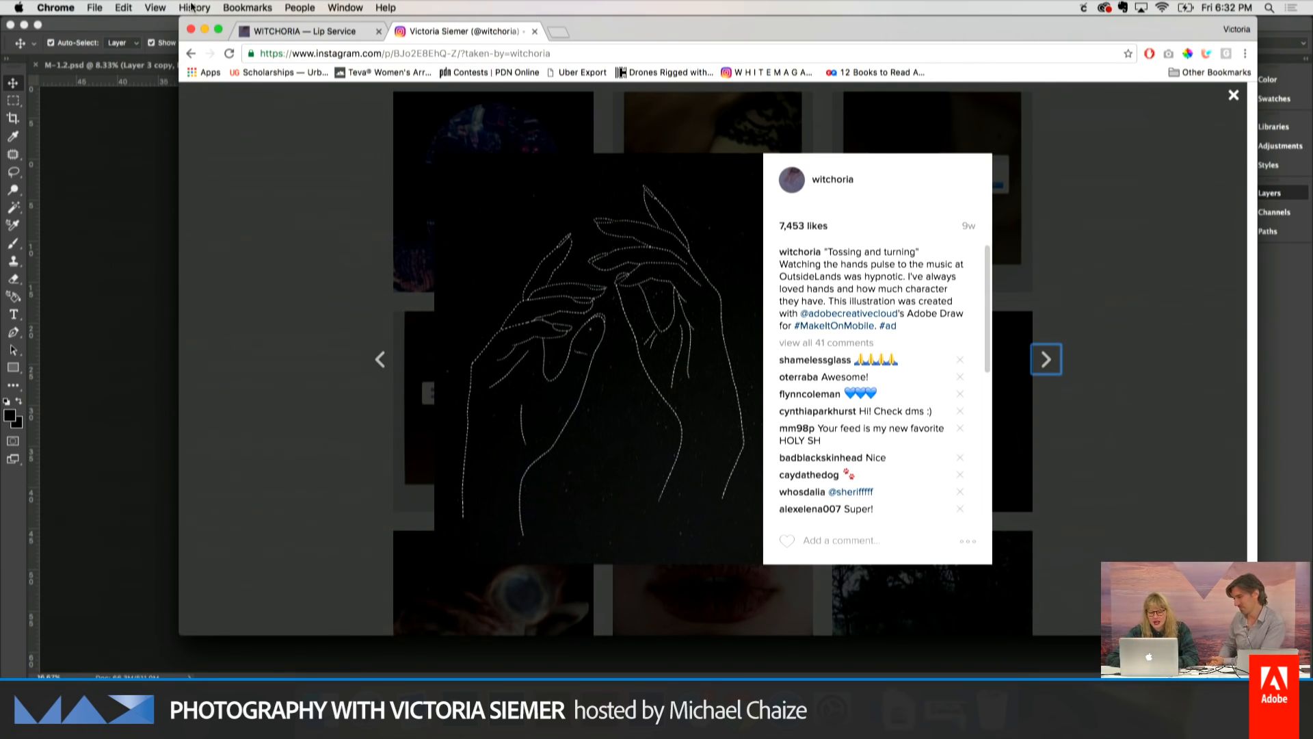
Switch to Finder and minimize the Witchoria 2016, Photoshop and Chrome windows to clear the desktop.
{"action": "left_click", "coordinate": [320, 684]}
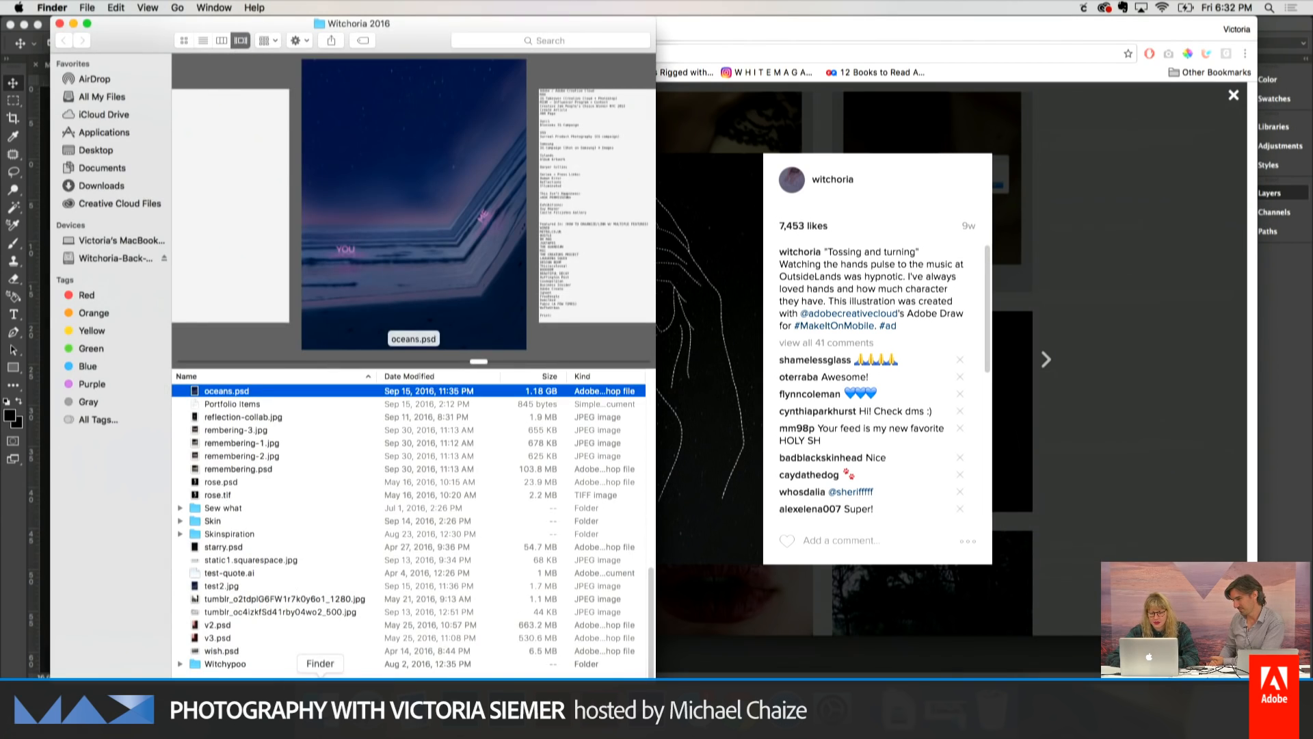
{"action": "left_click", "coordinate": [73, 24]}
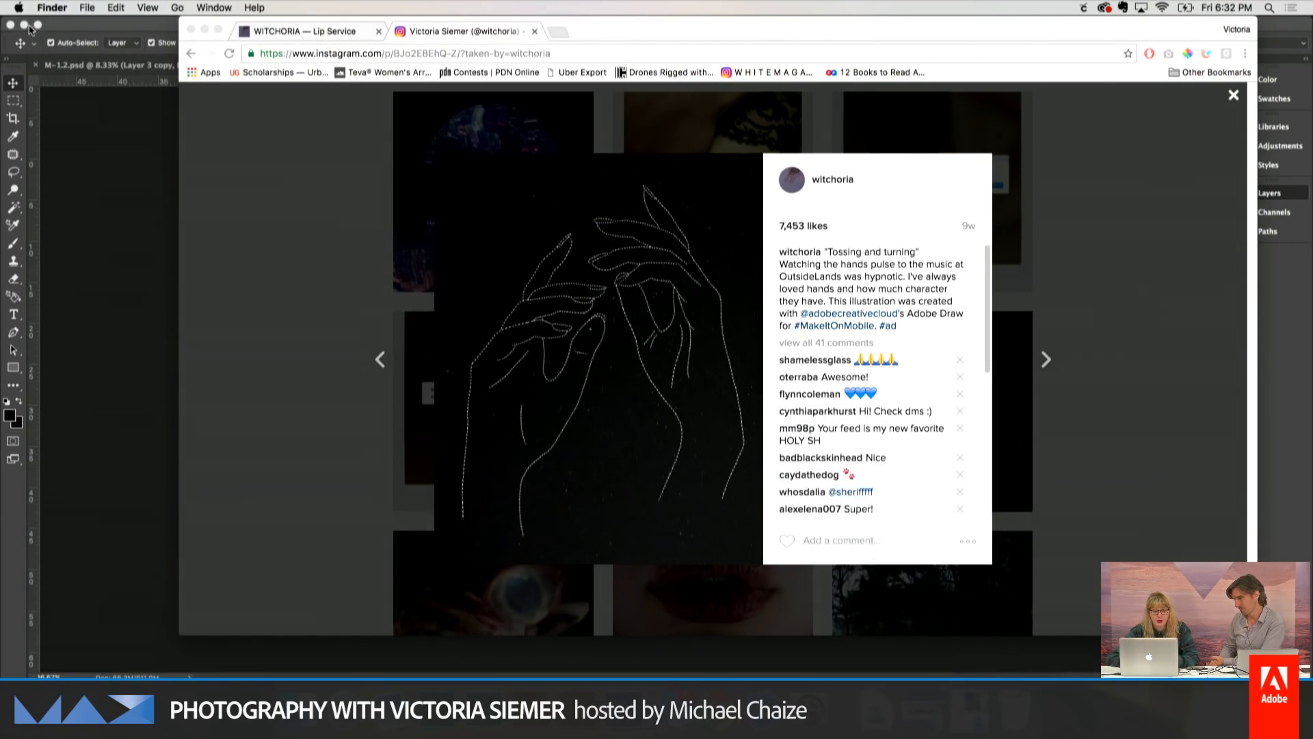
{"action": "left_click", "coordinate": [24, 24]}
{"action": "left_click", "coordinate": [203, 30]}
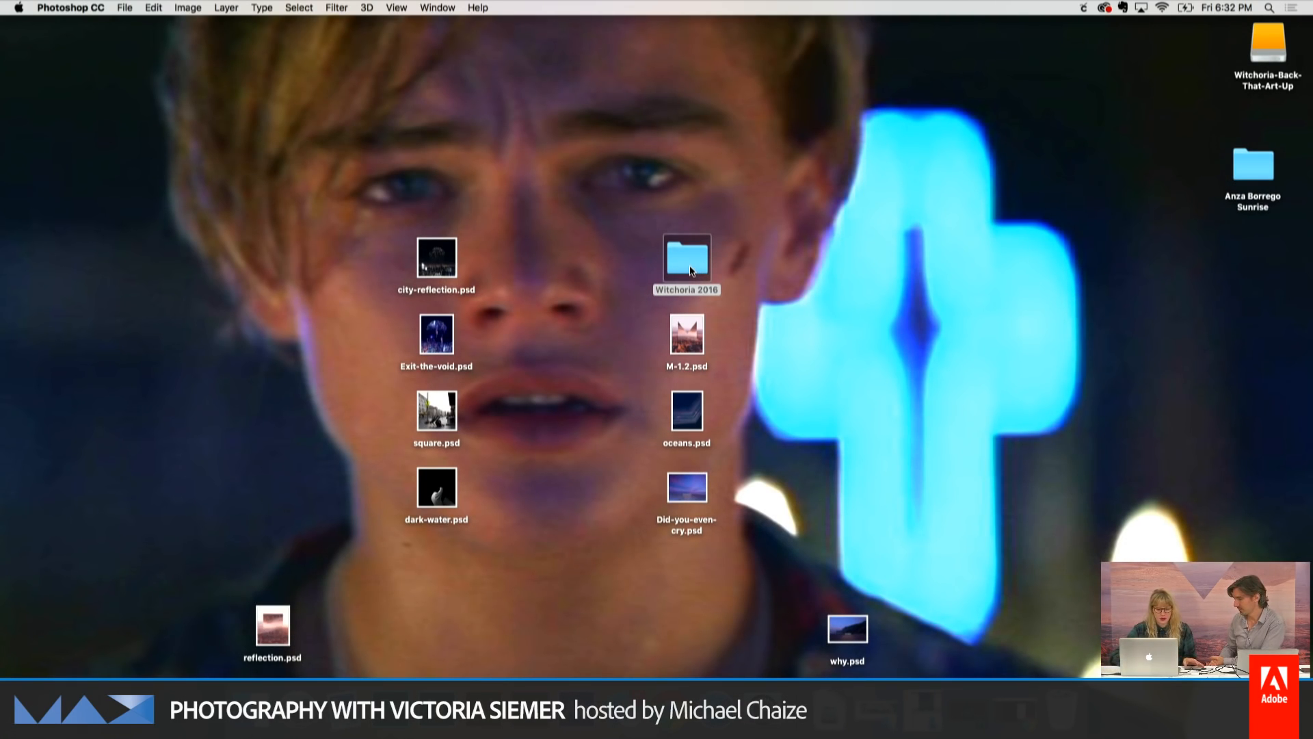
Restore the Adobe folder's Finder window, move it higher on the desktop and navigate to the Illuminated folder.
{"action": "left_click", "coordinate": [253, 688]}
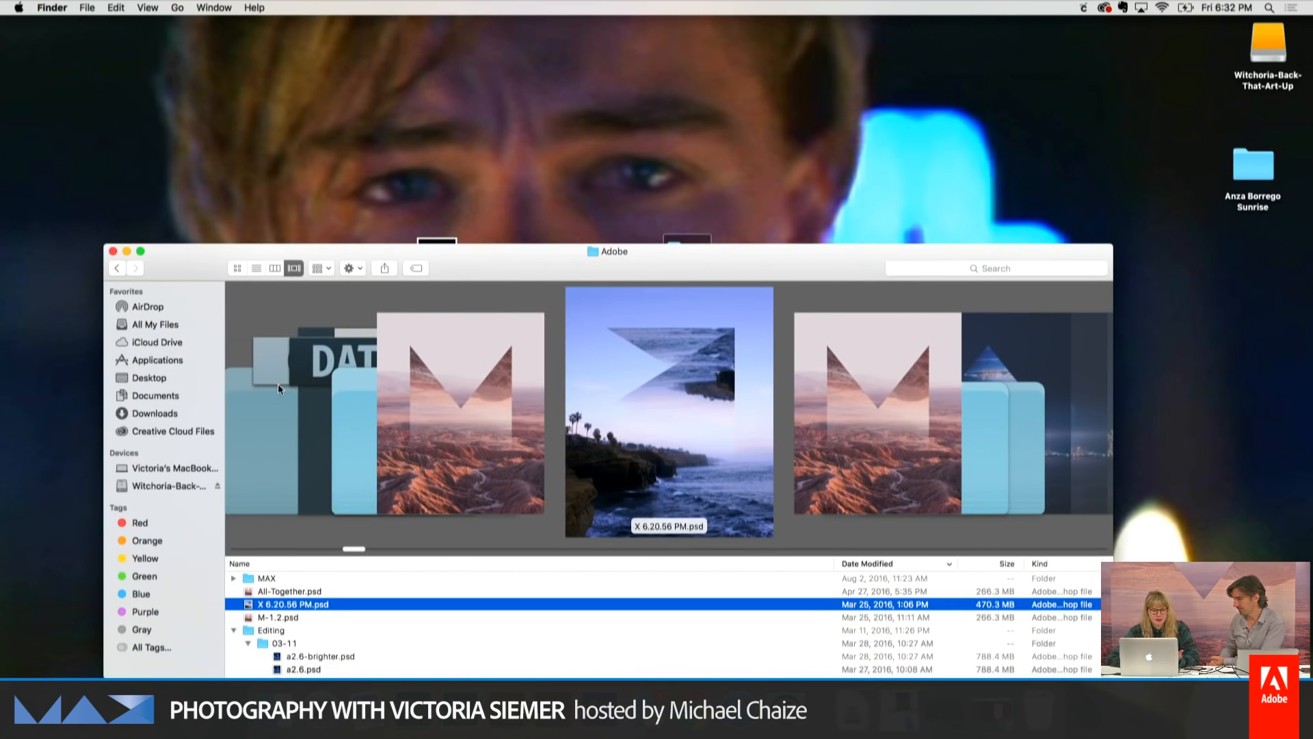
{"action": "left_click_drag", "start_coordinate": [207, 256], "coordinate": [243, 119]}
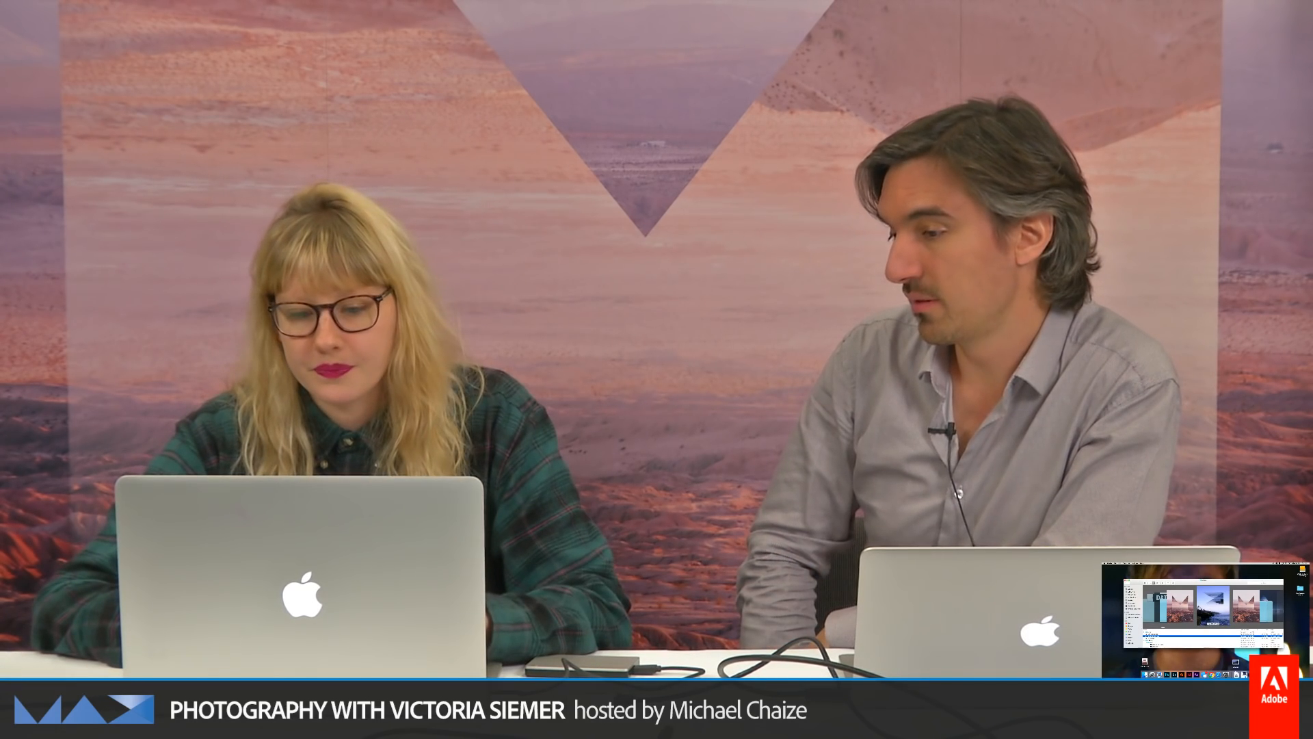
{"action": "scroll", "coordinate": [1214, 640], "scroll_direction": "up", "scroll_amount": 3}
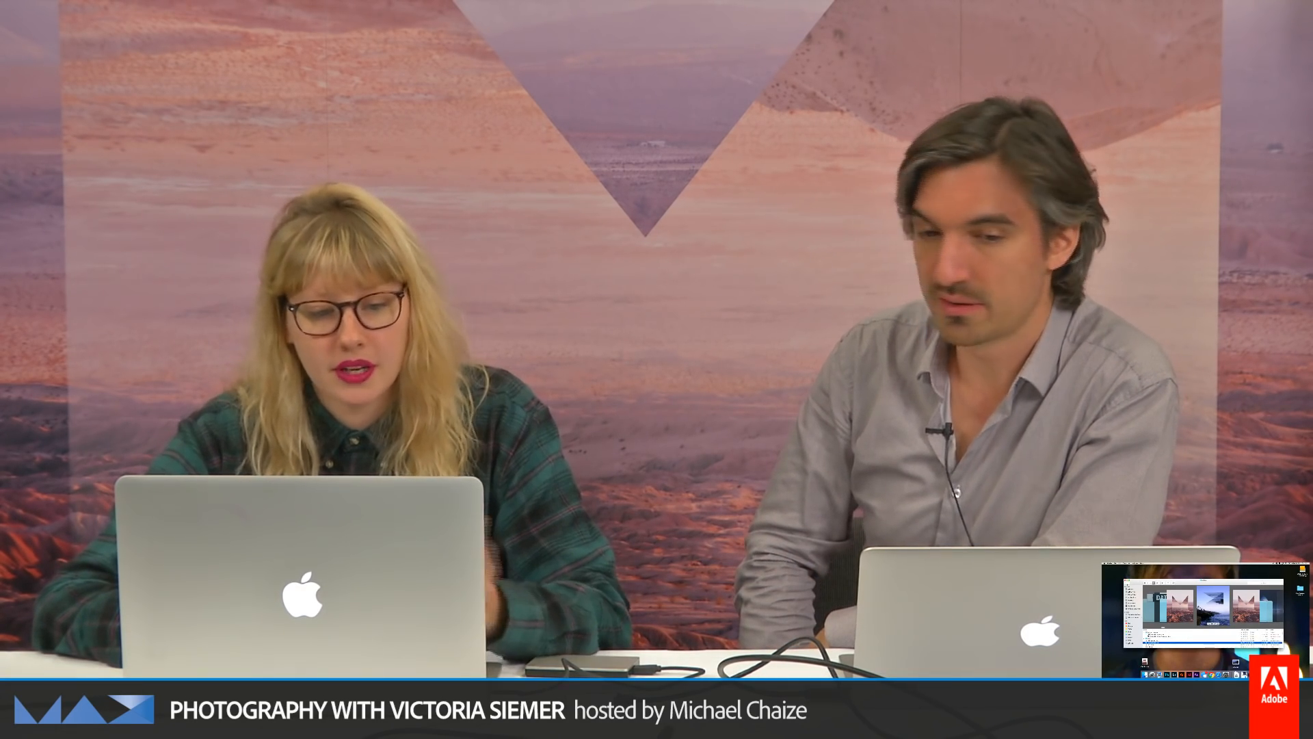
{"action": "left_click", "coordinate": [1163, 622]}
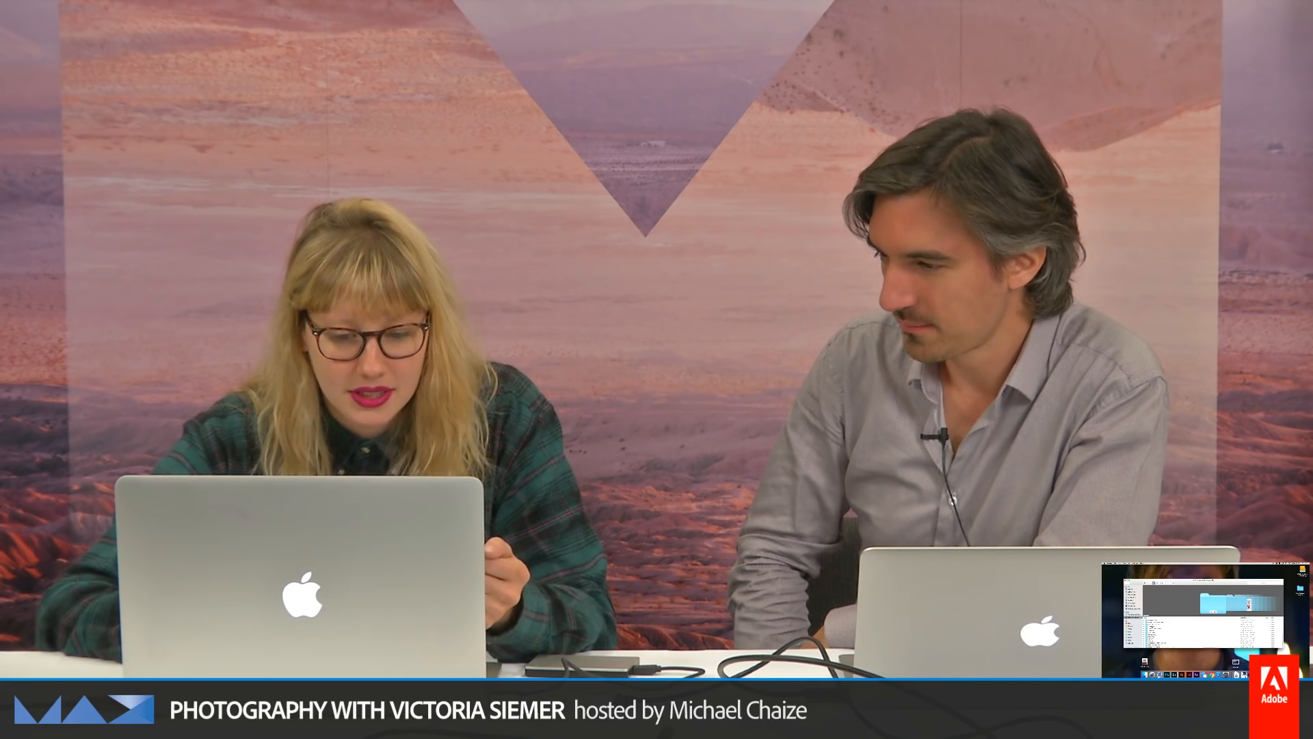
{"action": "left_click", "coordinate": [1204, 619]}
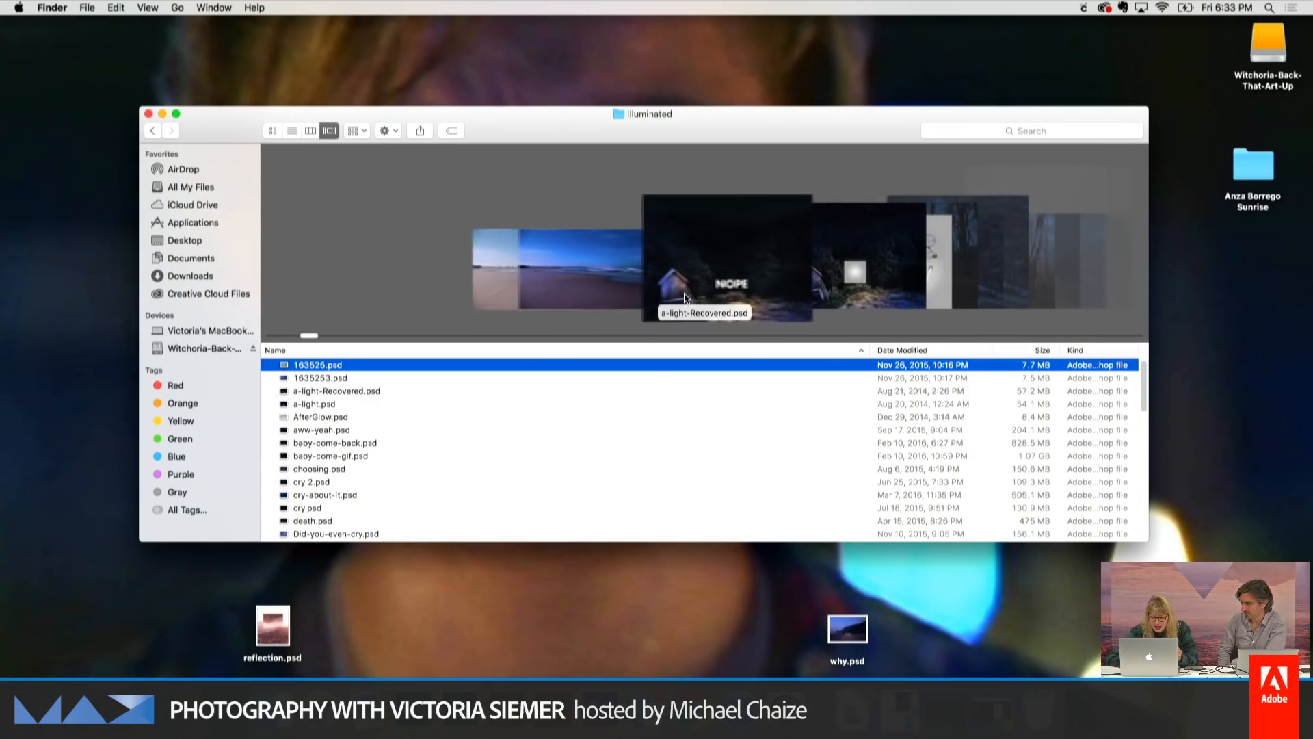
Browse through the artwork previews in the Illuminated folder, then close the folder window.
{"action": "key", "text": "Down"}
{"action": "key", "text": "Down"}
{"action": "key", "text": "Down"}
{"action": "key", "text": "Down"}
{"action": "key", "text": "Down"}
{"action": "key", "text": "Down"}
{"action": "key", "text": "Down"}
{"action": "key", "text": "Down"}
{"action": "key", "text": "Down"}
{"action": "key", "text": "Down"}
{"action": "key", "text": "Down"}
{"action": "key", "text": "Down"}
{"action": "key", "text": "Down"}
{"action": "key", "text": "Down"}
{"action": "key", "text": "Down"}
{"action": "key", "text": "Down"}
{"action": "key", "text": "Down"}
{"action": "key", "text": "Down"}
{"action": "key", "text": "Down"}
{"action": "key", "text": "Down"}
{"action": "key", "text": "Down"}
{"action": "key", "text": "Down"}
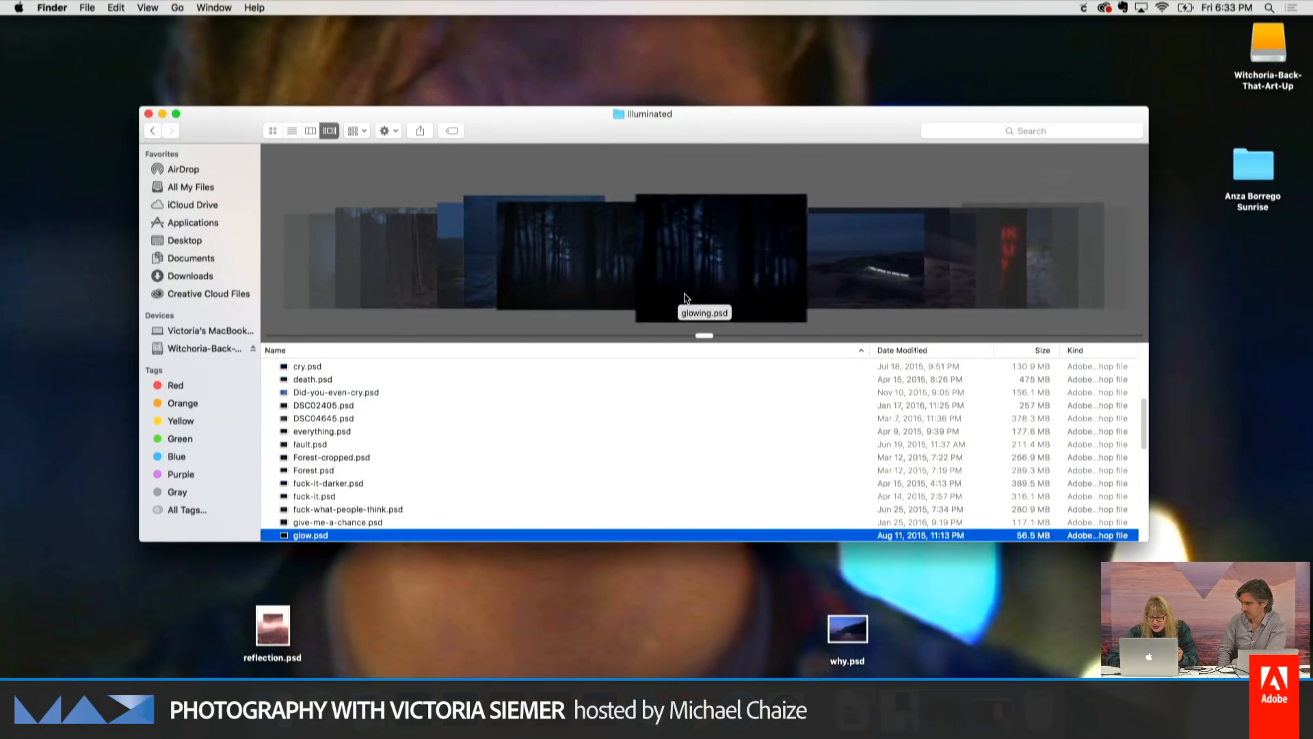
{"action": "key", "text": "Down"}
{"action": "key", "text": "Down"}
{"action": "key", "text": "Down"}
{"action": "key", "text": "Down"}
{"action": "key", "text": "Down"}
{"action": "key", "text": "Down"}
{"action": "key", "text": "Down"}
{"action": "key", "text": "Down"}
{"action": "key", "text": "Down"}
{"action": "key", "text": "Down"}
{"action": "key", "text": "Down"}
{"action": "key", "text": "Down"}
{"action": "key", "text": "Down"}
{"action": "key", "text": "Down"}
{"action": "key", "text": "Down"}
{"action": "key", "text": "Down"}
{"action": "key", "text": "Down"}
{"action": "key", "text": "Down"}
{"action": "key", "text": "Down"}
{"action": "key", "text": "Down"}
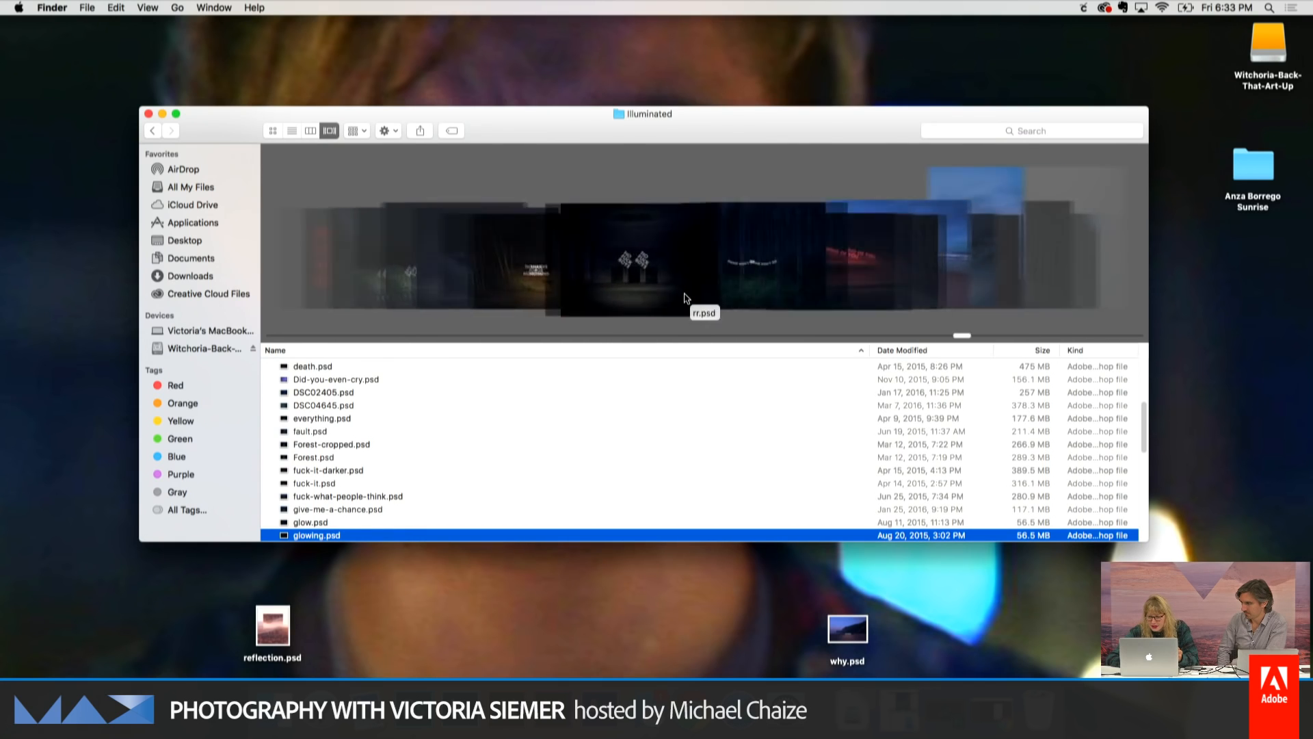
{"action": "left_click", "coordinate": [148, 114]}
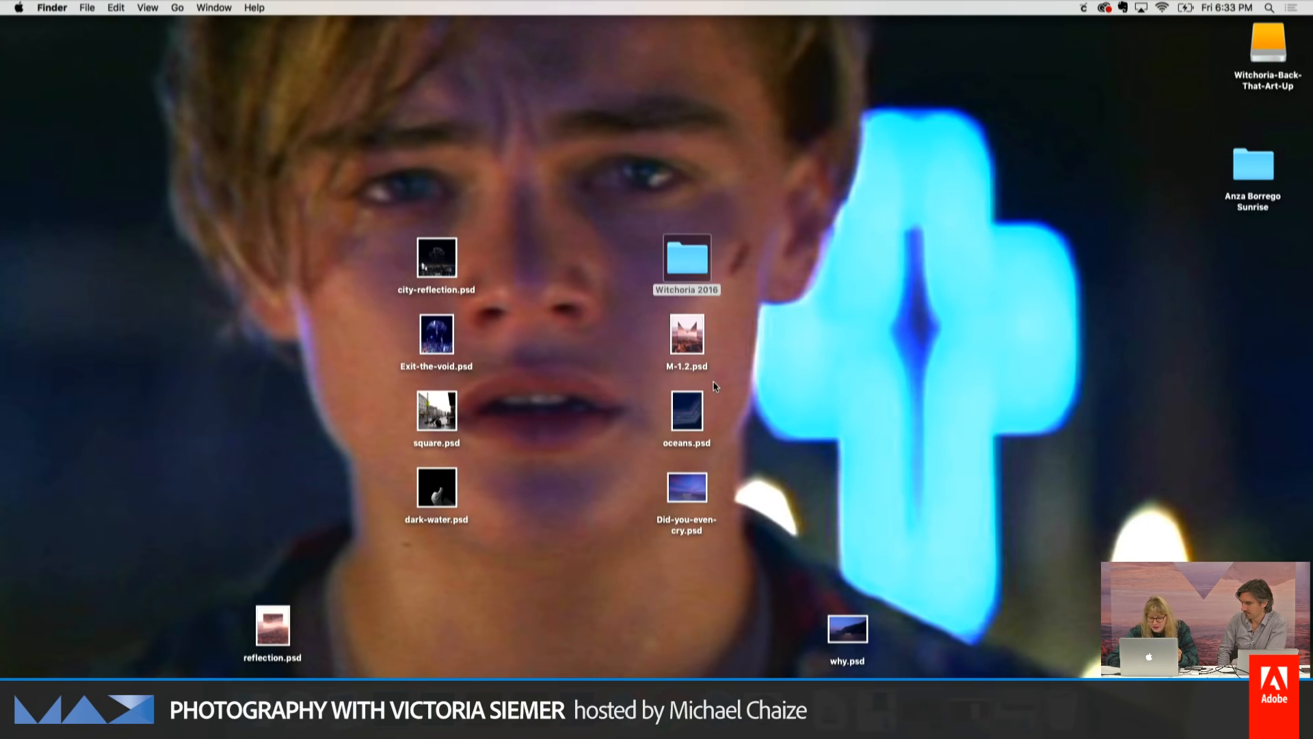
Open why.psd from the desktop in Photoshop, leave its missing font unresolved and inspect the composition.
{"action": "double_click", "coordinate": [846, 628]}
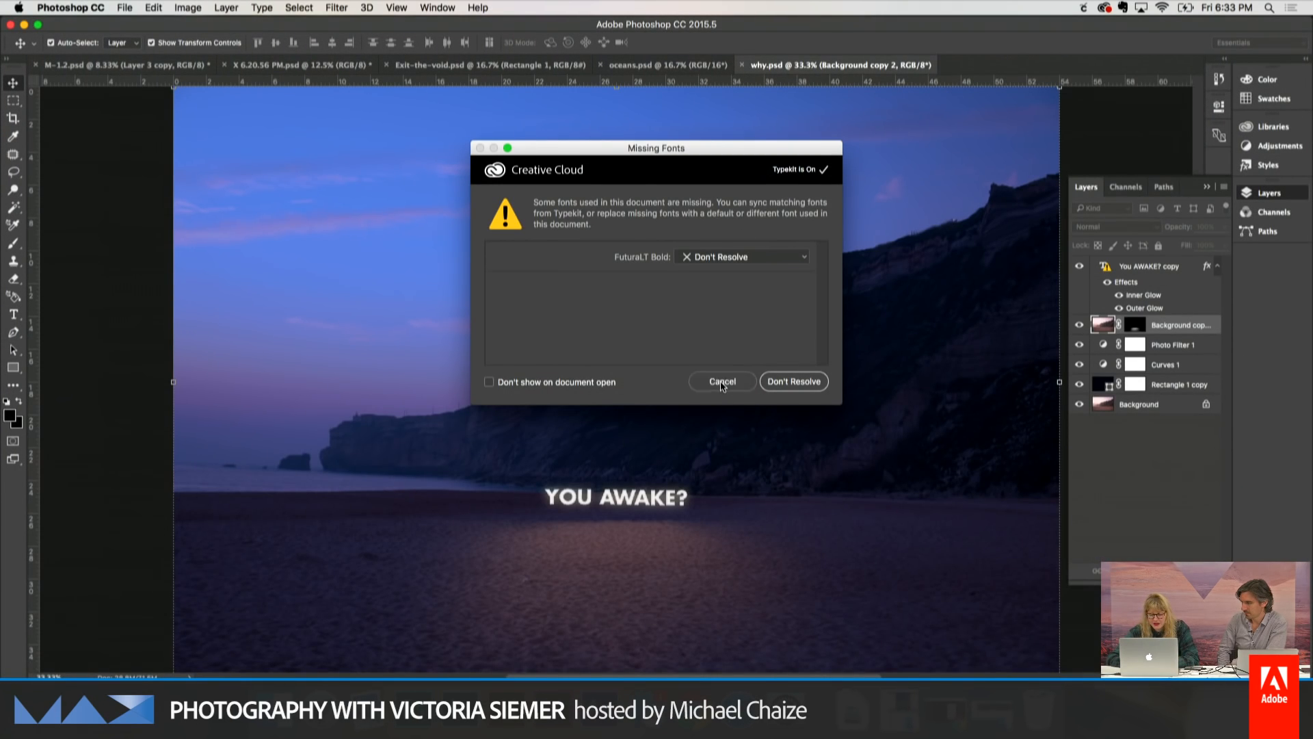
{"action": "left_click", "coordinate": [724, 381]}
{"action": "key", "text": "super+equal"}
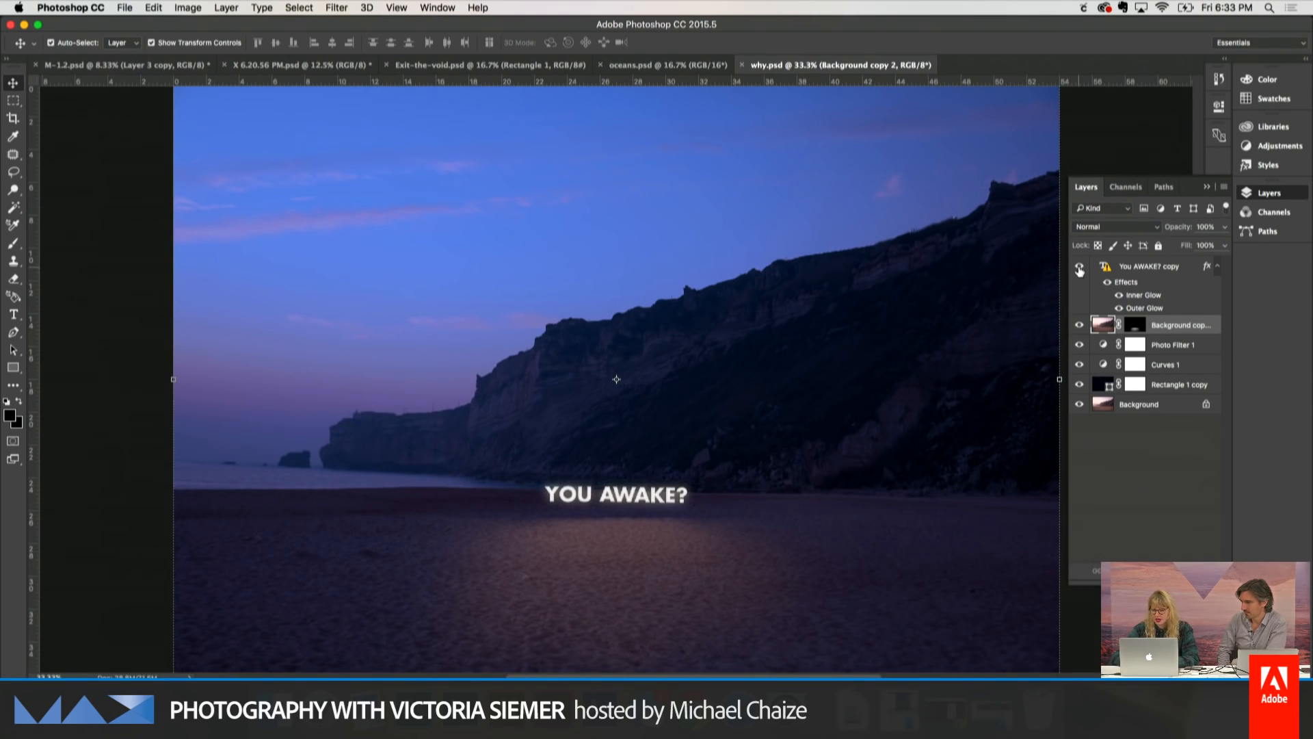
{"action": "key", "text": "super+equal"}
{"action": "key", "text": "super+equal"}
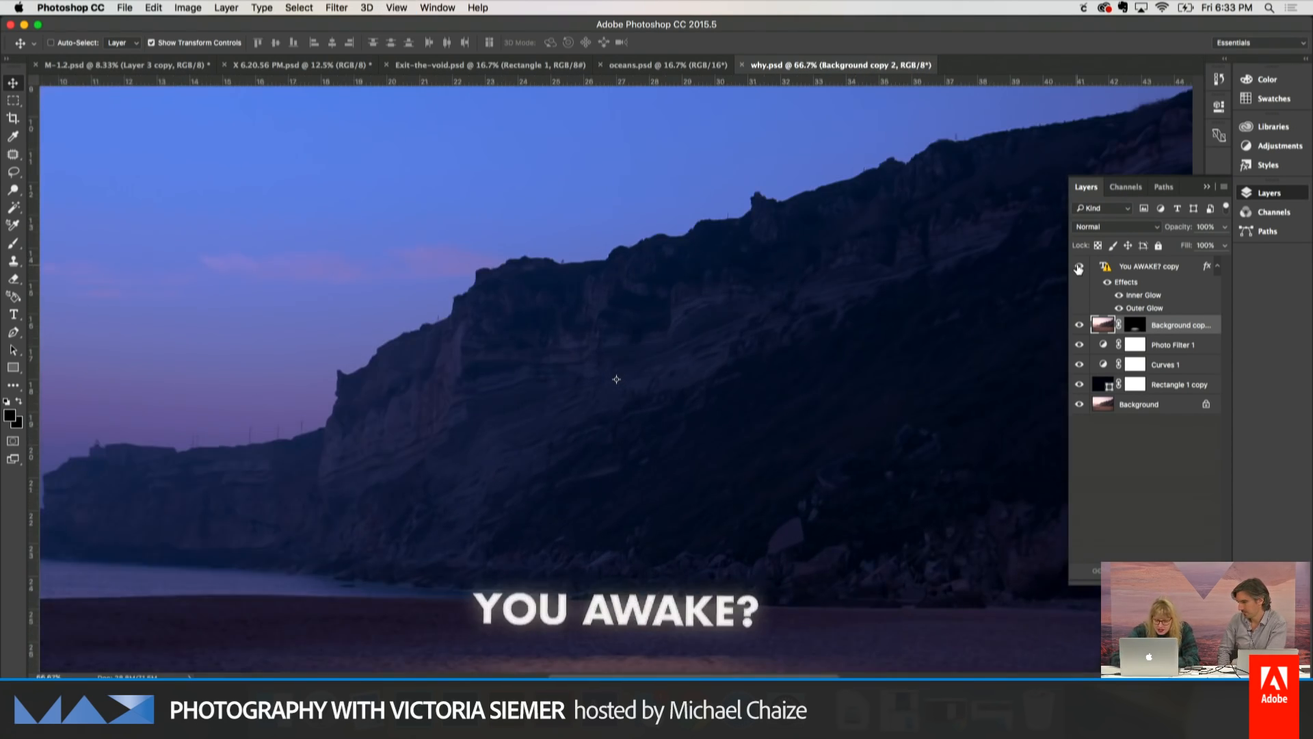
{"action": "key", "text": "super+minus"}
{"action": "key", "text": "super+minus"}
{"action": "key", "text": "super+minus"}
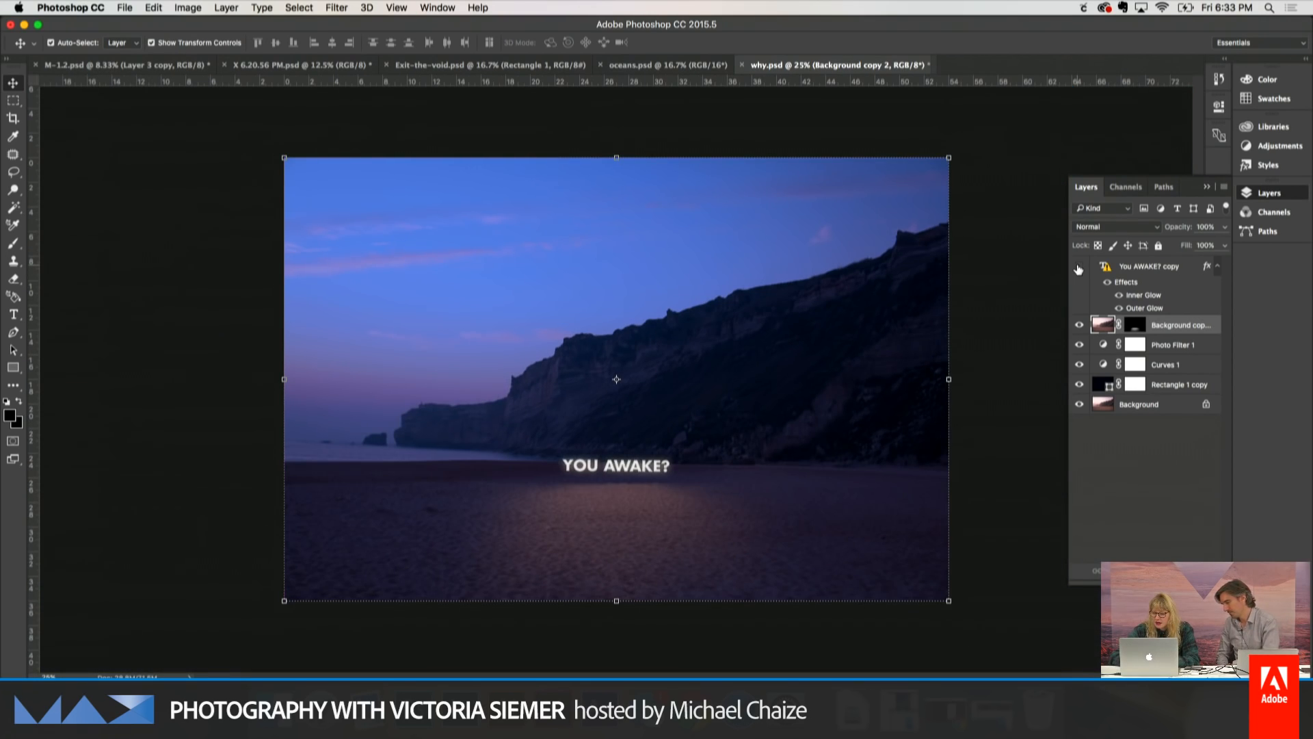
Hide the text, masked background copy, Photo Filter 1, Curves 1 and Rectangle 1 copy layers, leaving only the original Background.
{"action": "left_click", "coordinate": [1079, 268]}
{"action": "left_click", "coordinate": [1079, 326]}
{"action": "left_click", "coordinate": [1079, 344]}
{"action": "left_click", "coordinate": [1079, 364]}
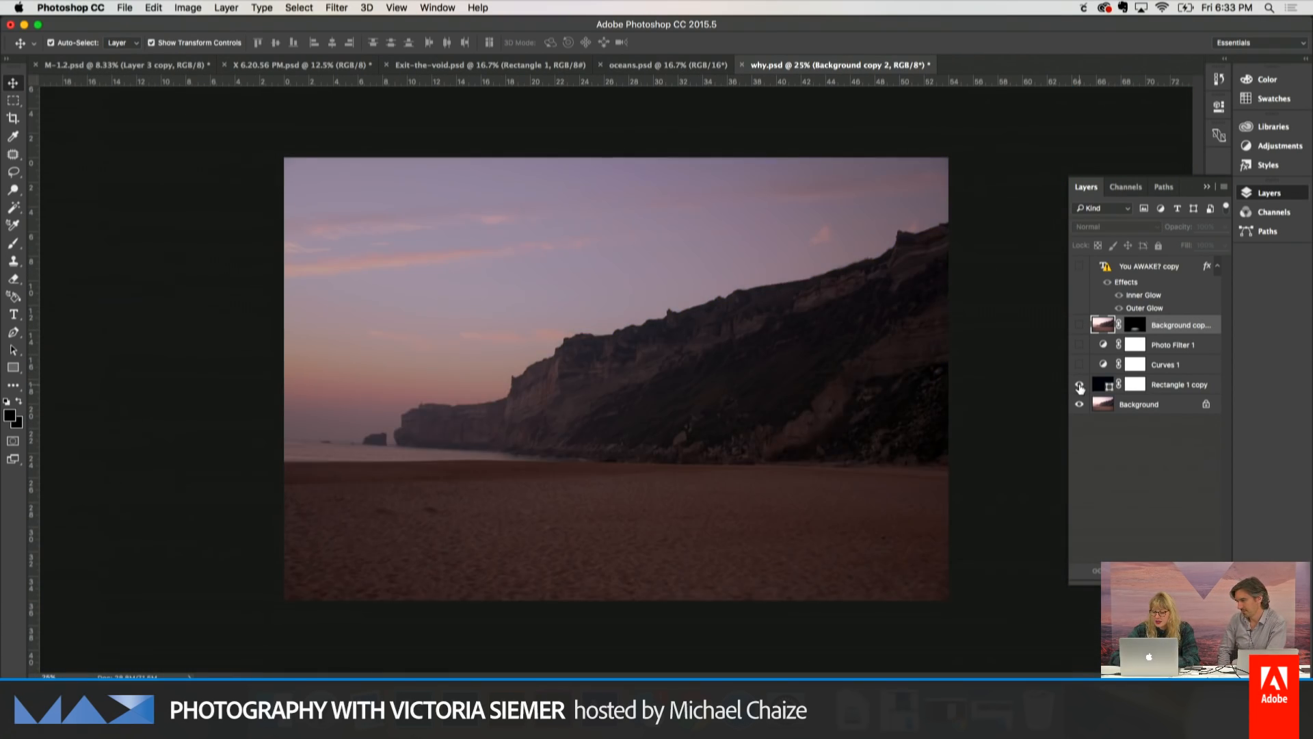
{"action": "left_click", "coordinate": [1079, 384]}
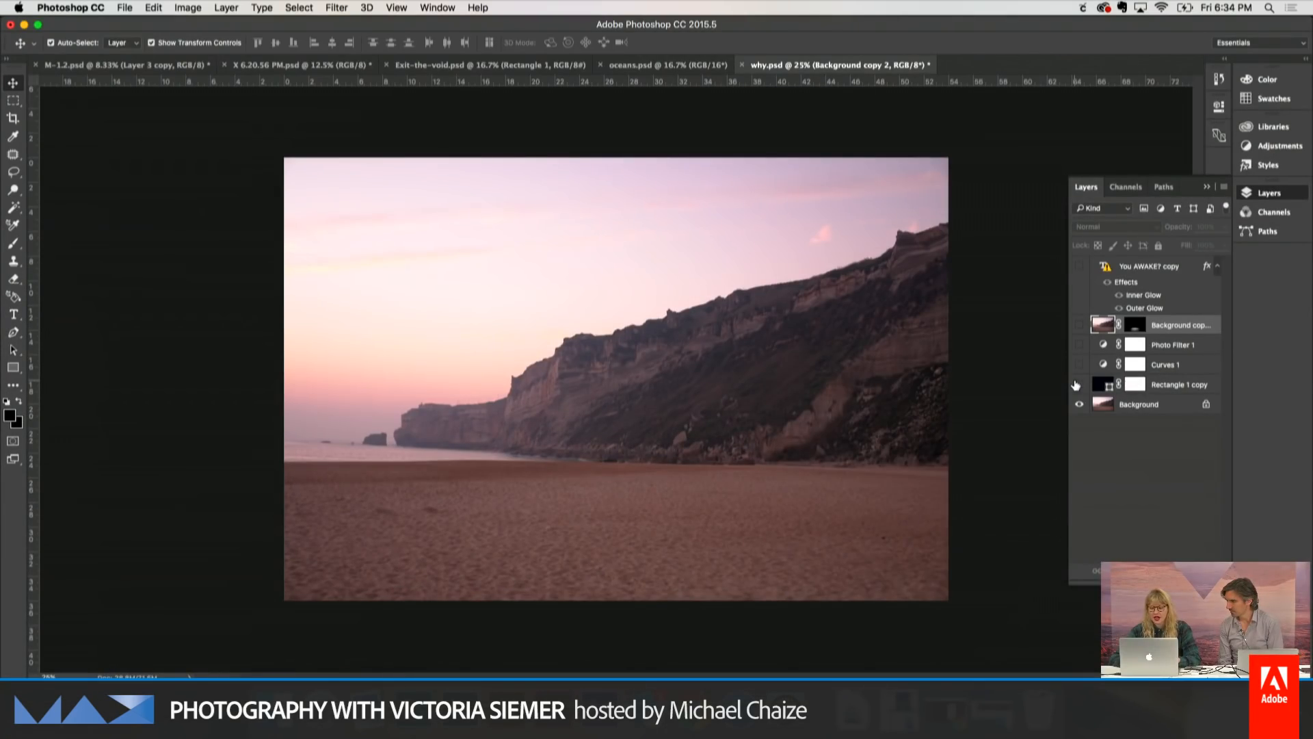
Show the Rectangle 1 copy layer again and set its opacity to 27%.
{"action": "left_click", "coordinate": [1079, 384]}
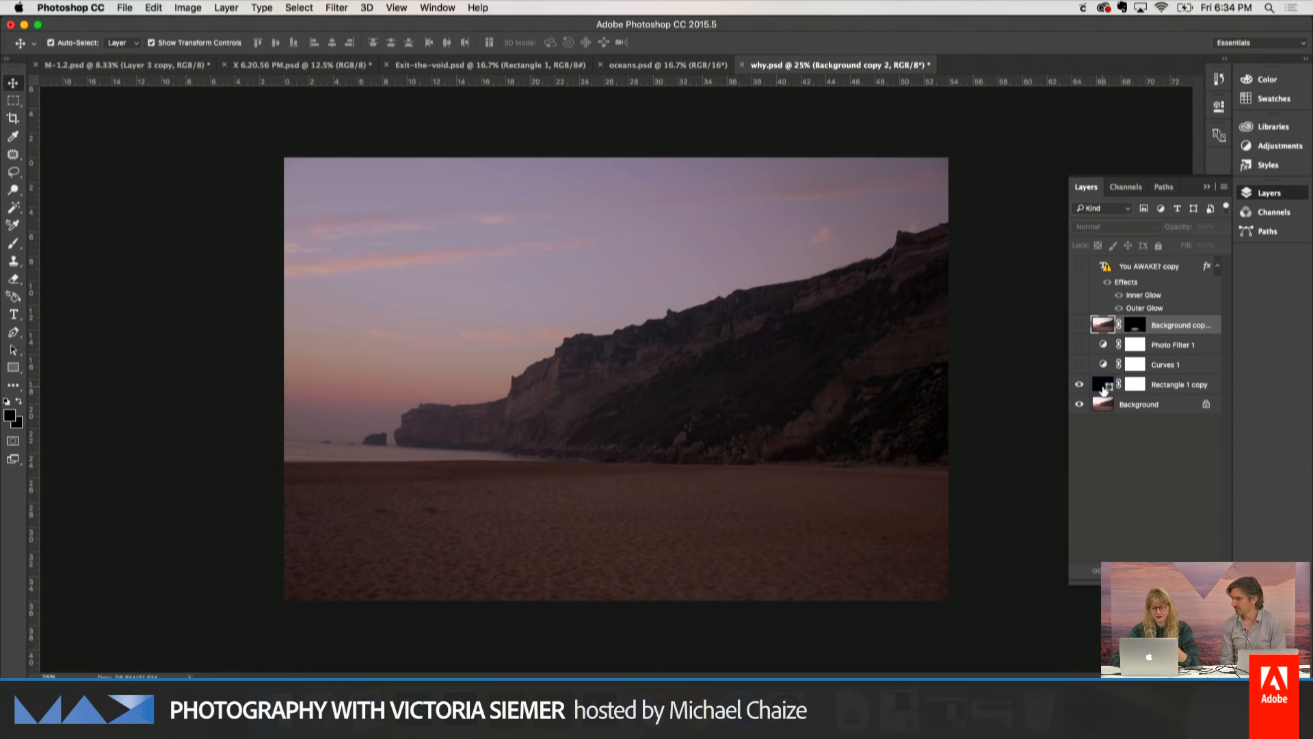
{"action": "left_click", "coordinate": [1104, 388]}
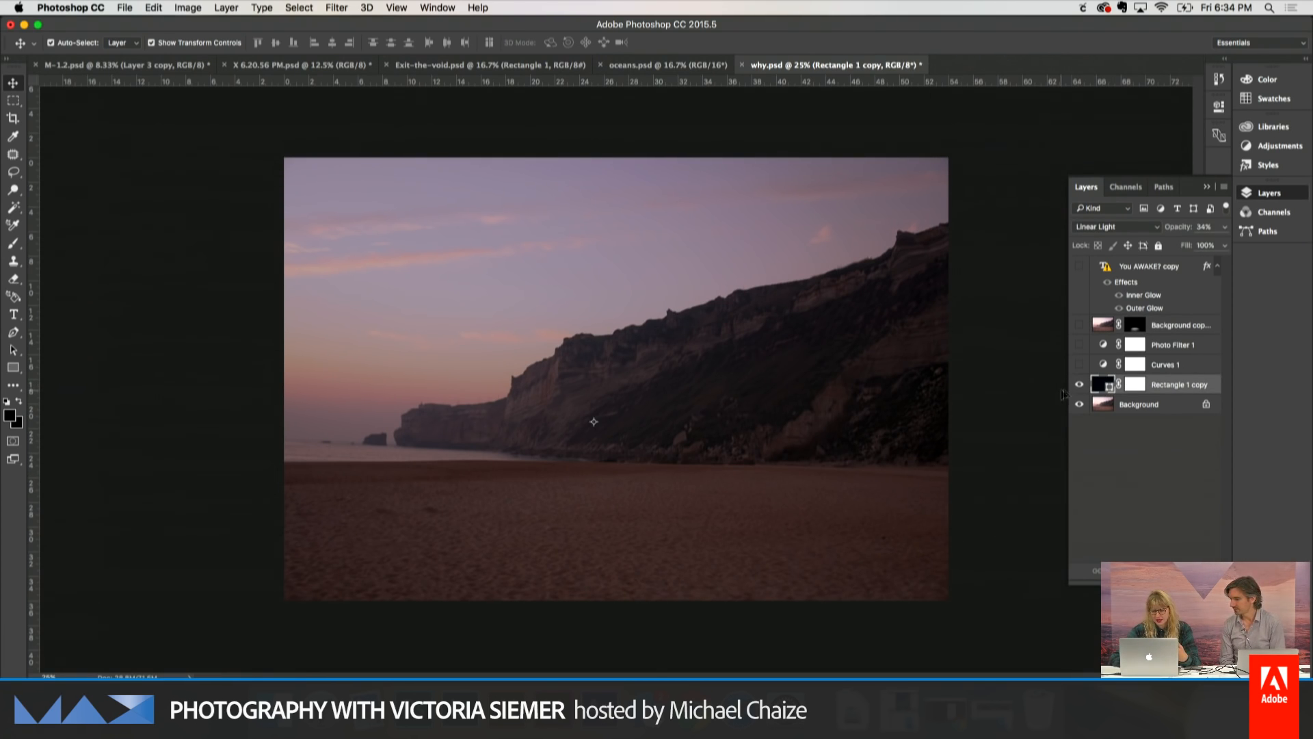
{"action": "left_click", "coordinate": [1225, 227]}
{"action": "mouse_move", "coordinate": [1189, 250]}
{"action": "left_mouse_down"}
{"action": "mouse_move", "coordinate": [1244, 251]}
{"action": "mouse_move", "coordinate": [1166, 245]}
{"action": "mouse_move", "coordinate": [1177, 248]}
{"action": "left_mouse_up"}
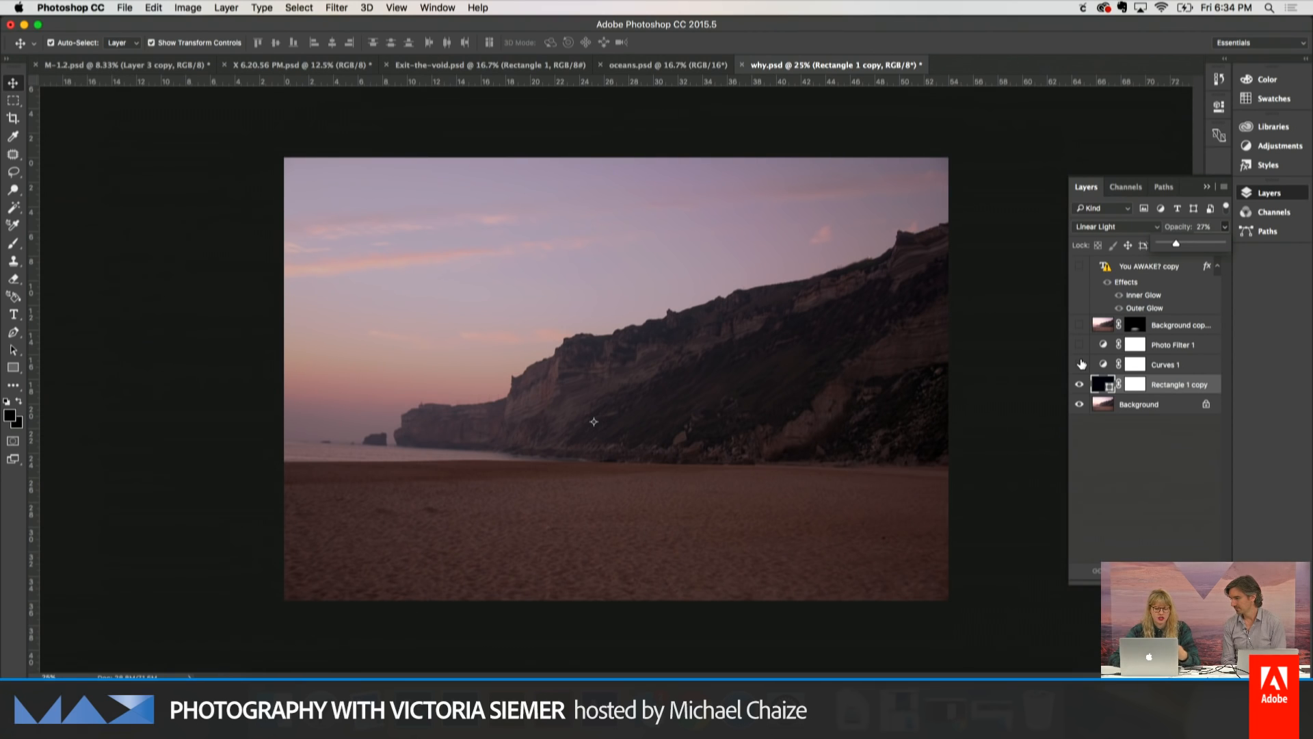
Show the Curves 1, Photo Filter 1 and YOU AWAKE? copy text layers again.
{"action": "left_click", "coordinate": [1080, 364]}
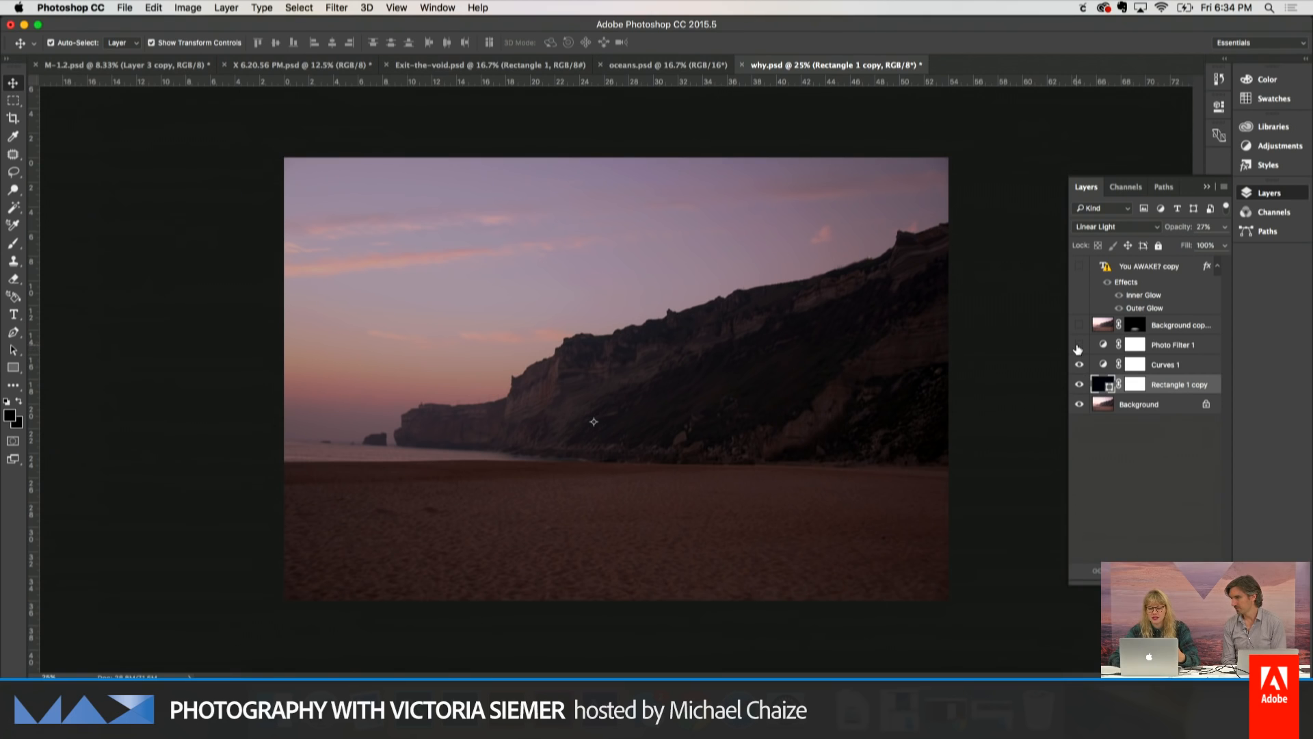
{"action": "left_click", "coordinate": [1078, 345]}
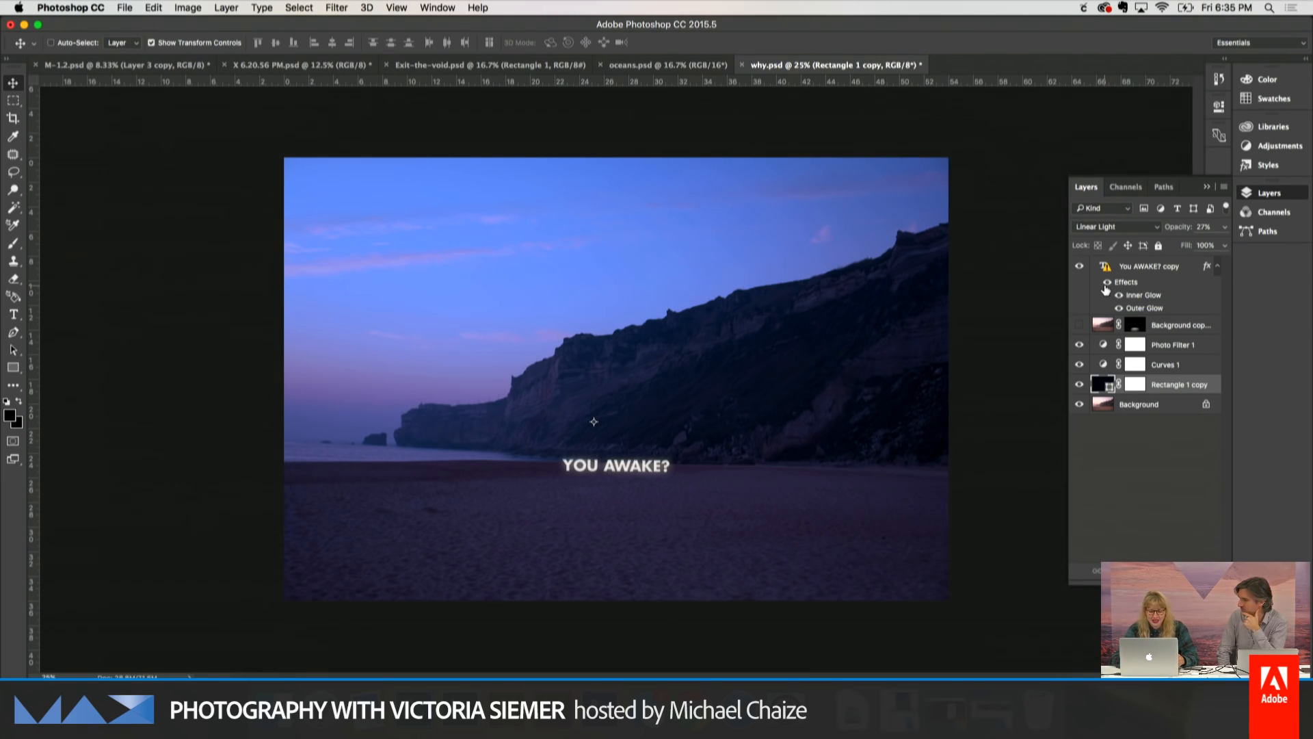
Examine the YOU AWAKE? lettering up close and review its Inner Glow and Outer Glow layer style settings.
{"action": "key", "text": "super+plus"}
{"action": "key", "text": "super+plus"}
{"action": "key", "text": "super+plus"}
{"action": "key", "text": "super+plus"}
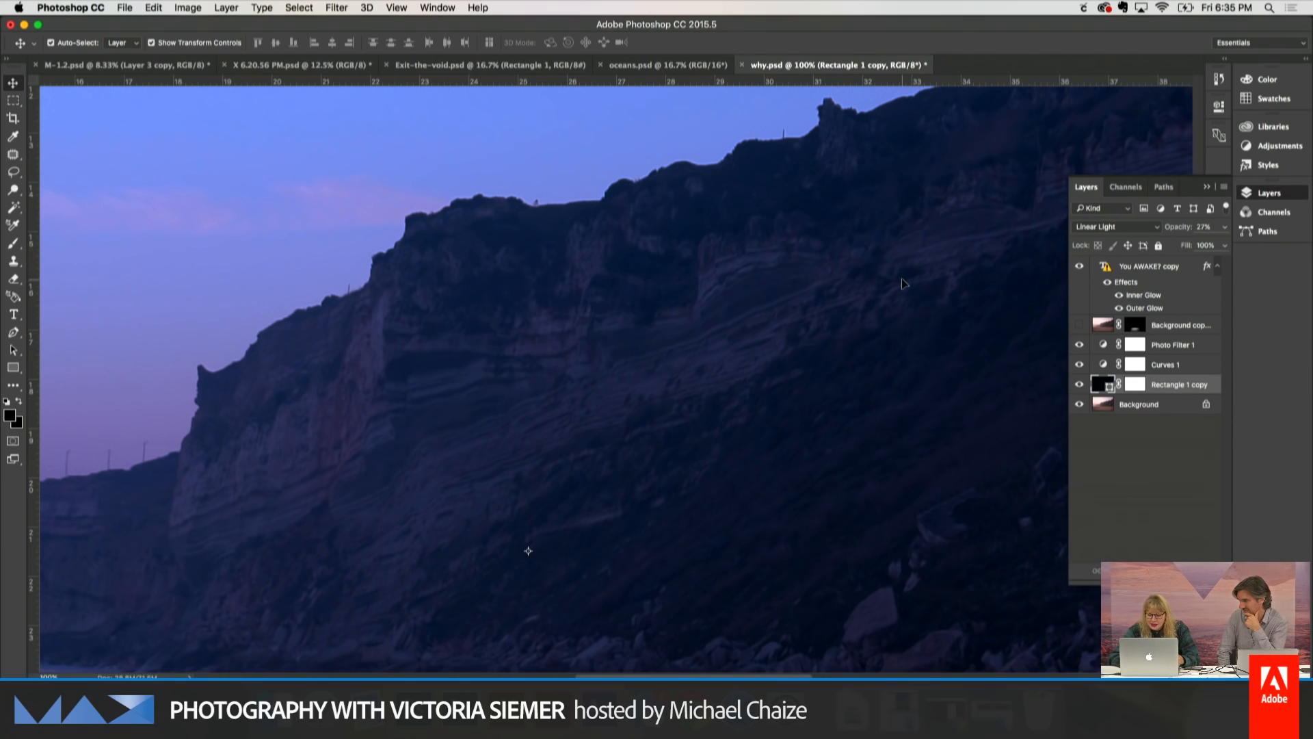
{"action": "scroll", "coordinate": [904, 282], "scroll_direction": "down", "scroll_amount": 6}
{"action": "key", "text": "super+plus"}
{"action": "key", "text": "super+plus"}
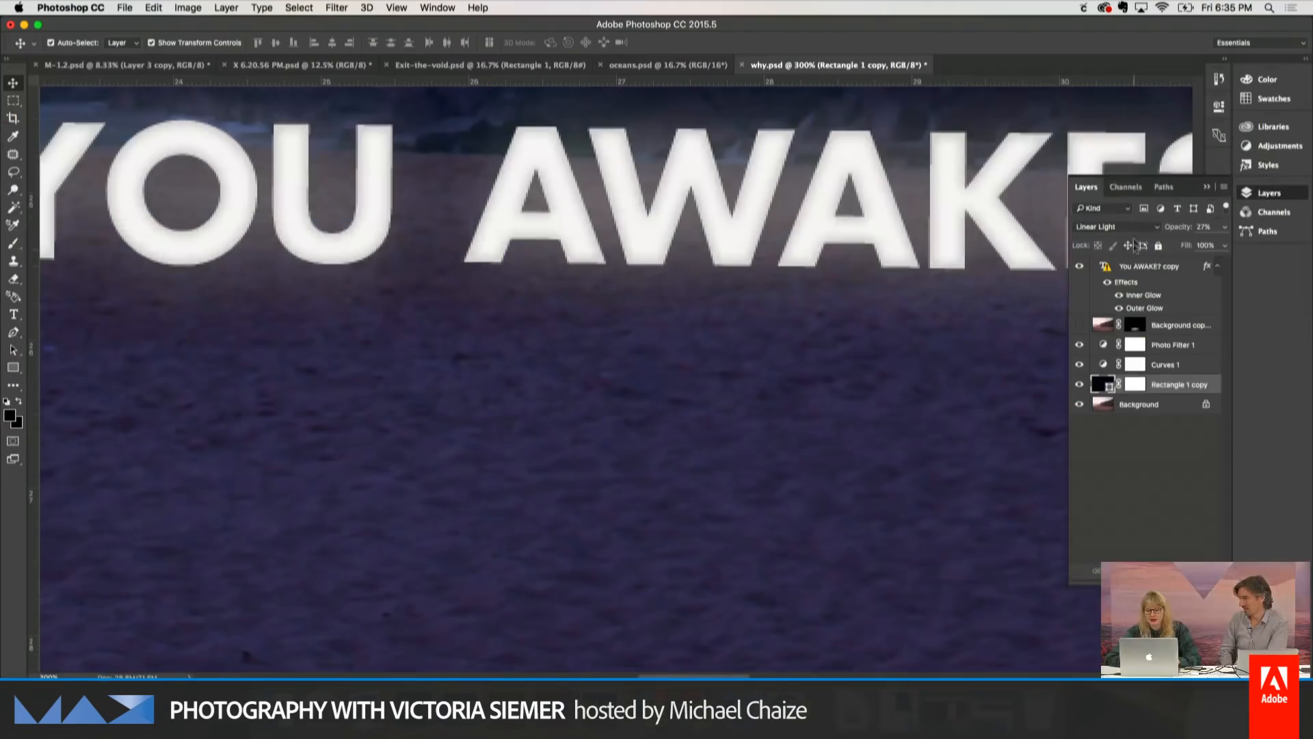
{"action": "left_click", "coordinate": [1137, 266]}
{"action": "right_click", "coordinate": [1137, 266]}
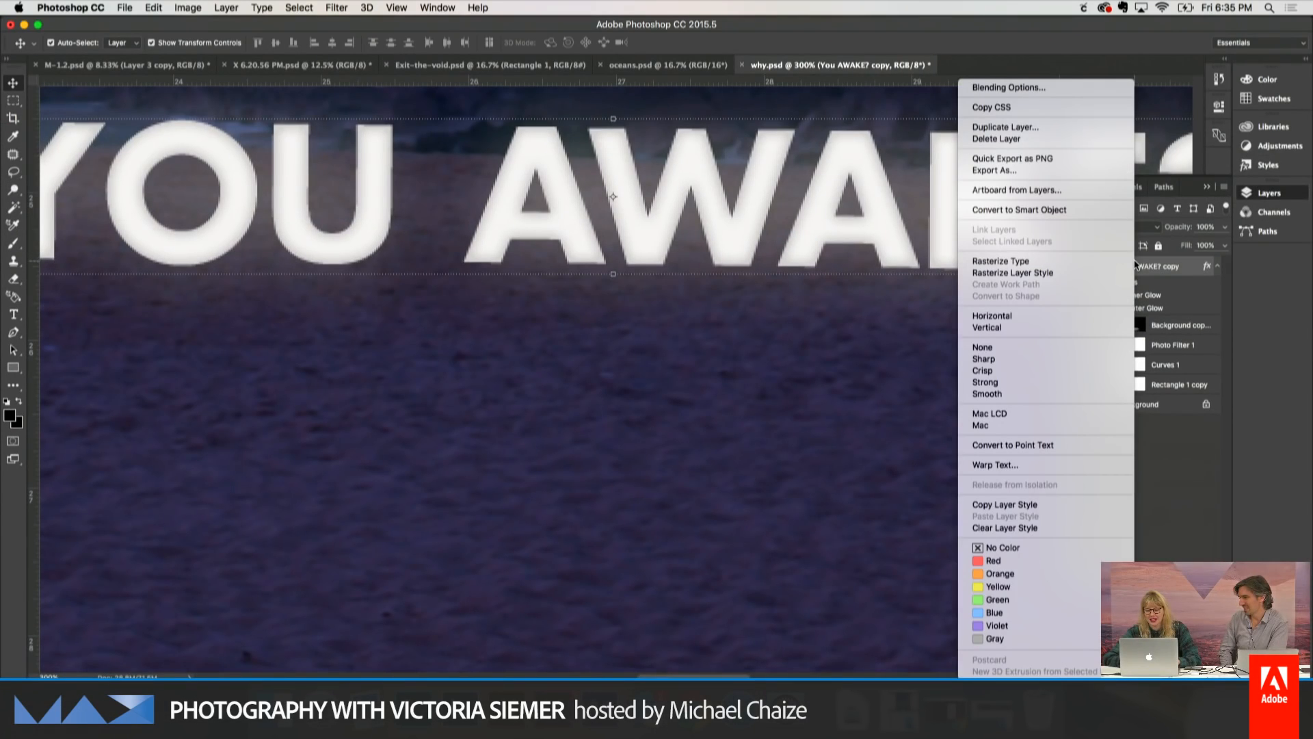
{"action": "left_click", "coordinate": [1040, 87]}
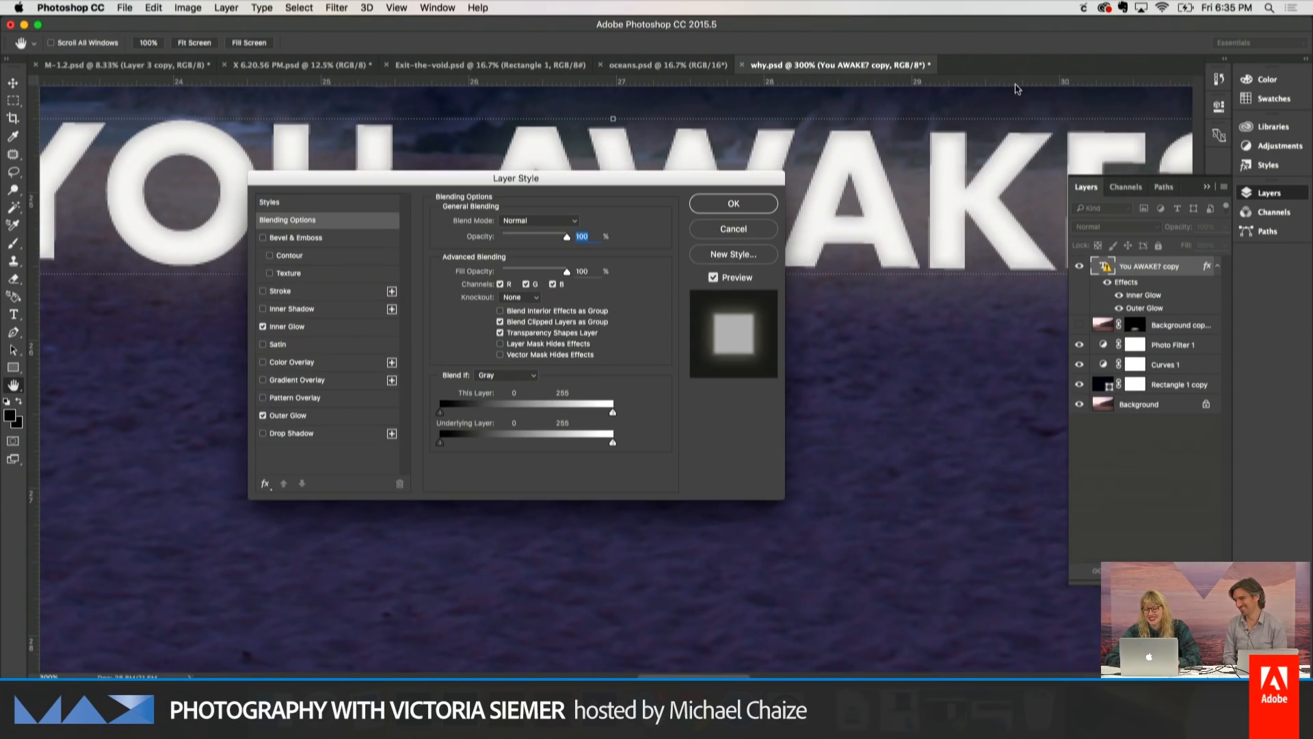
{"action": "left_click", "coordinate": [287, 327]}
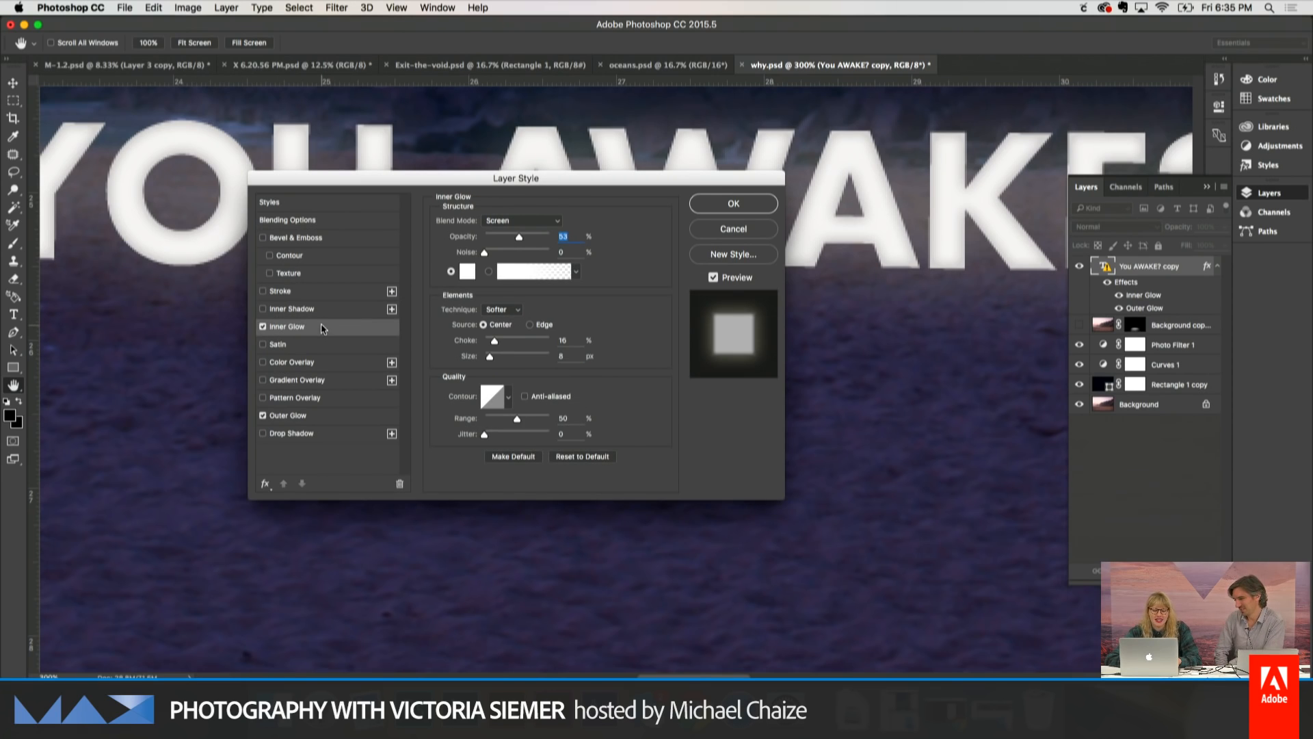
{"action": "left_click", "coordinate": [291, 416]}
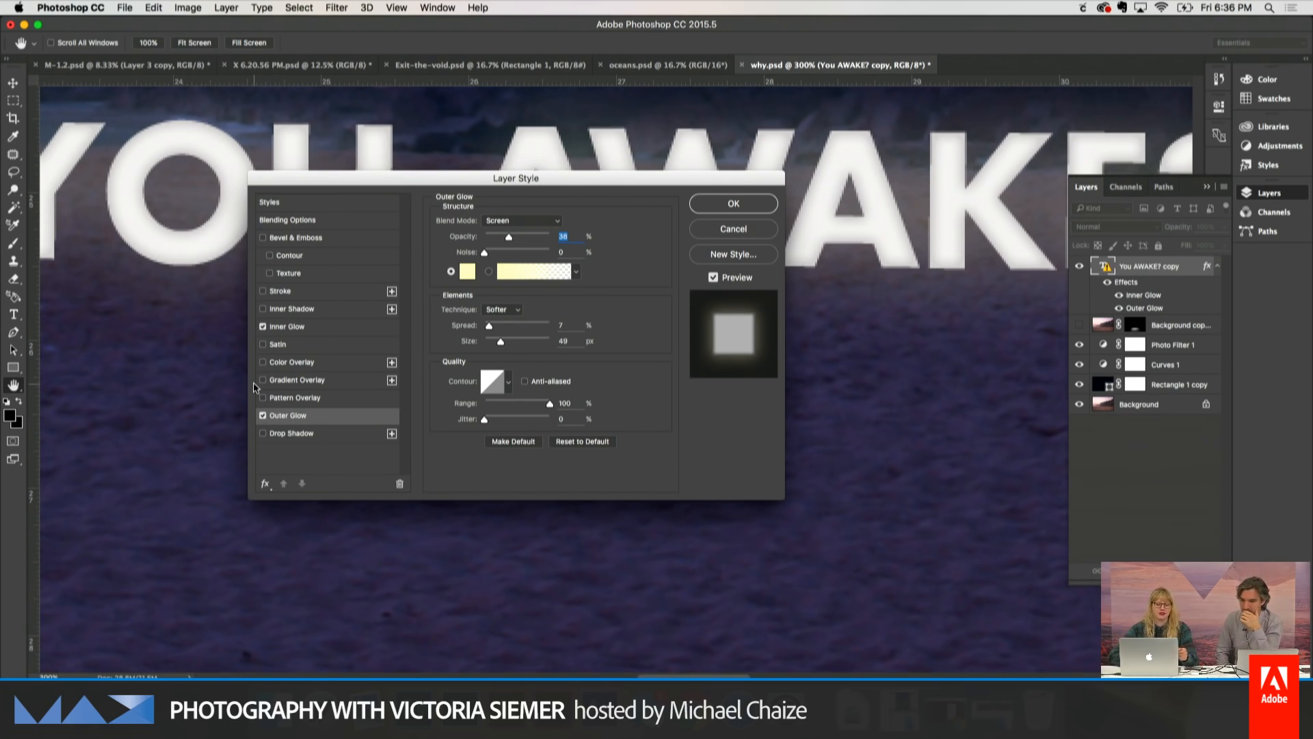
{"action": "key", "text": "Return"}
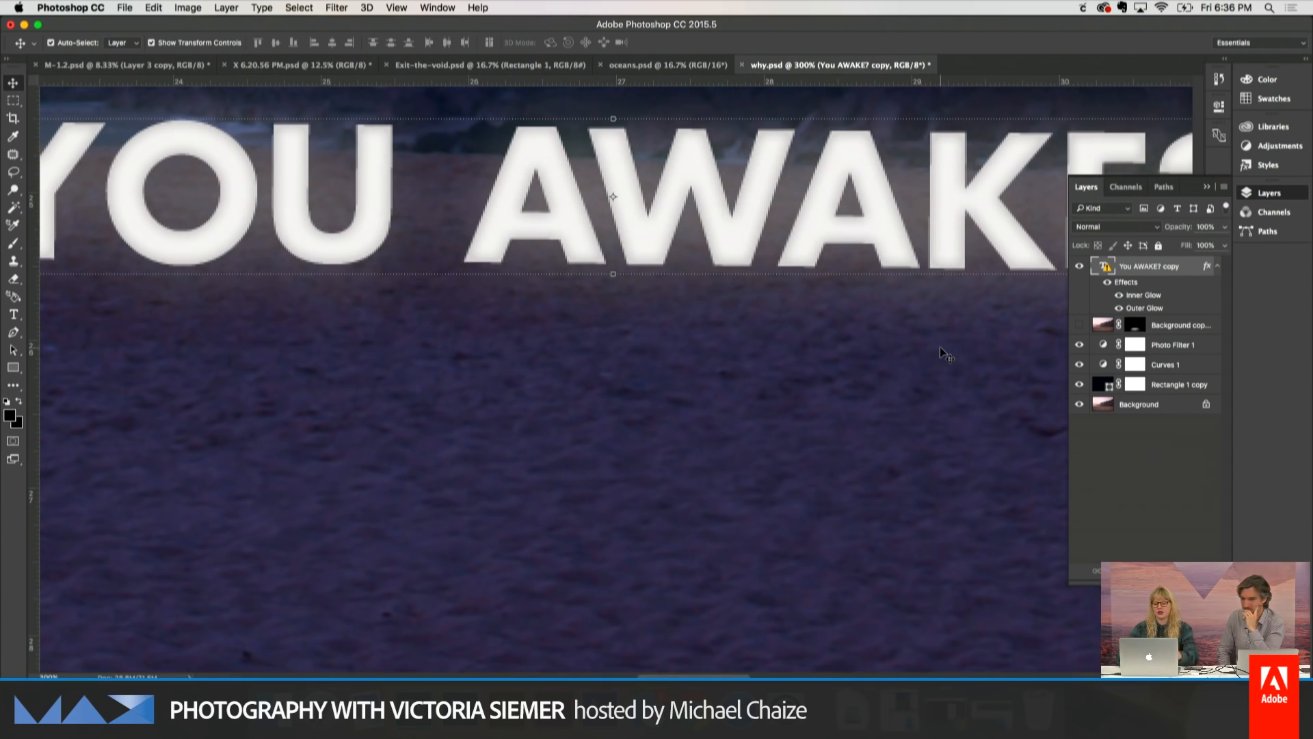
Duplicate the Background layer and move the copy above the Photo Filter 1 layer.
{"action": "key", "text": "super+minus"}
{"action": "key", "text": "super+minus"}
{"action": "key", "text": "super+minus"}
{"action": "key", "text": "super+minus"}
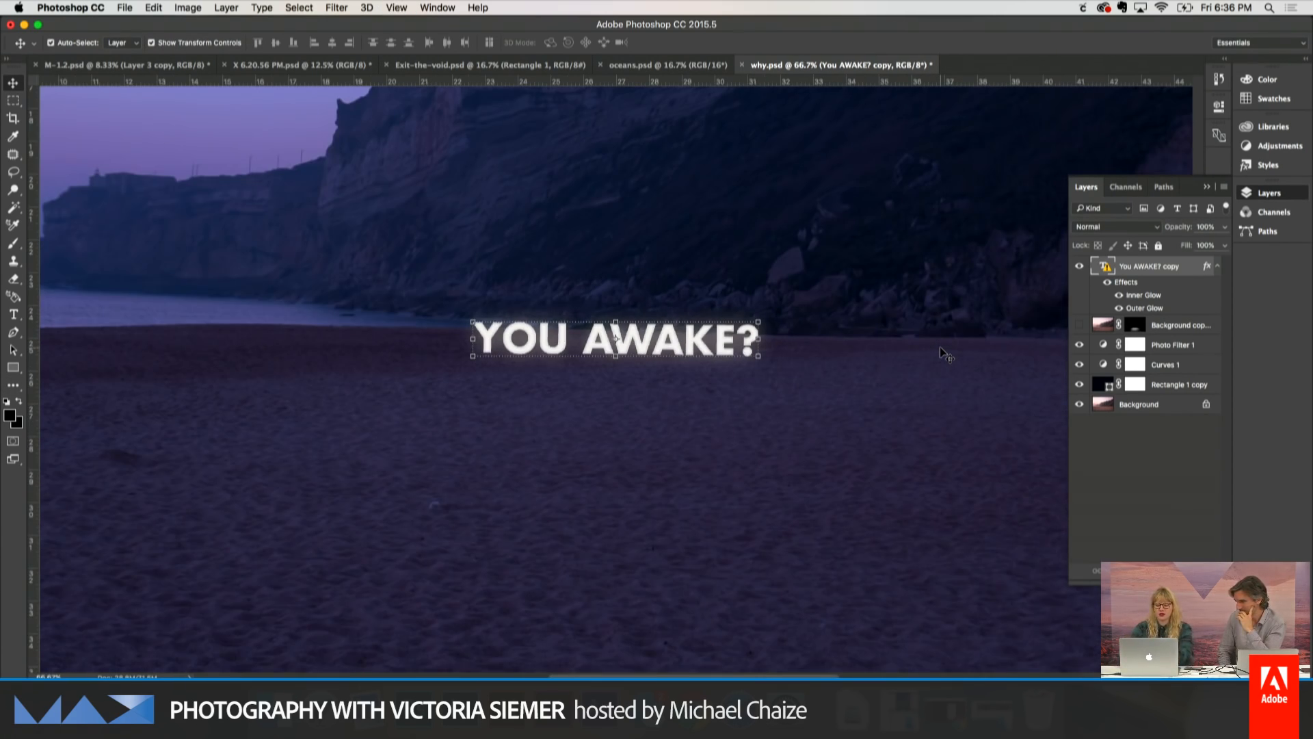
{"action": "left_click", "coordinate": [944, 477]}
{"action": "key", "text": "super+minus"}
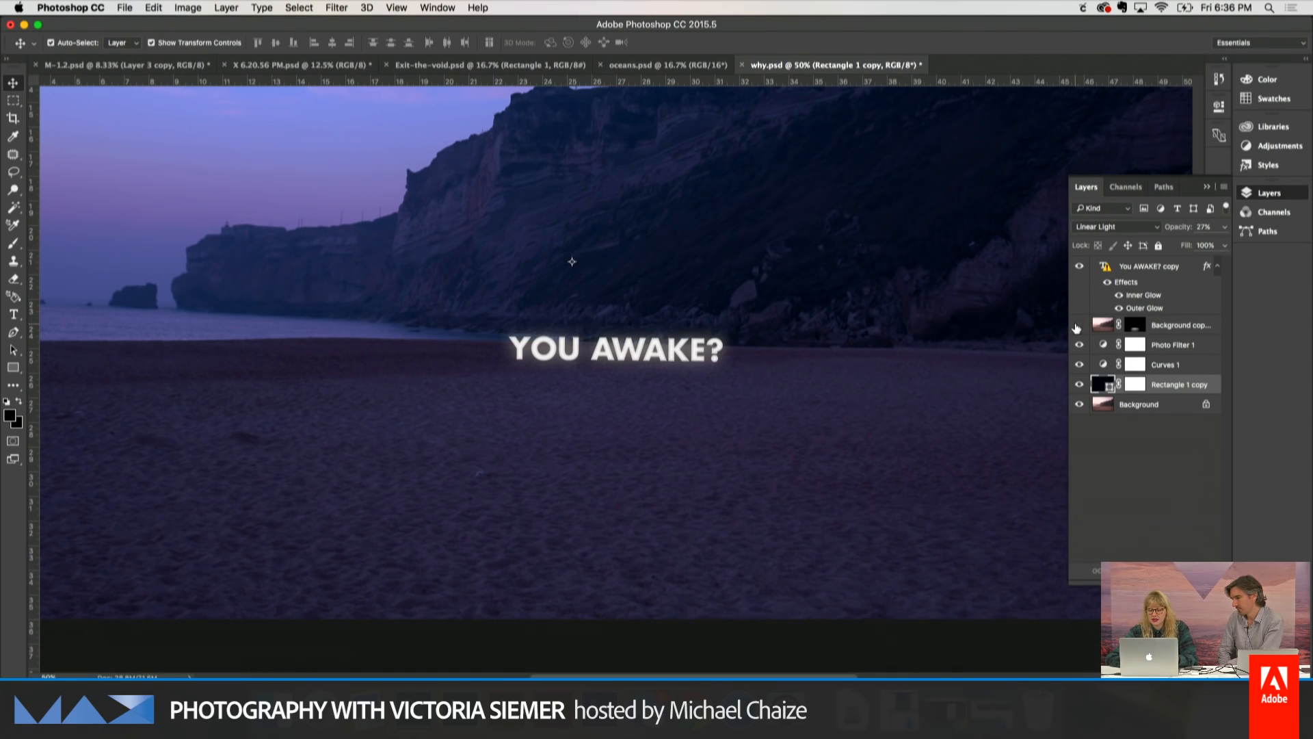
{"action": "left_click_drag", "start_coordinate": [1146, 404], "coordinate": [1184, 549]}
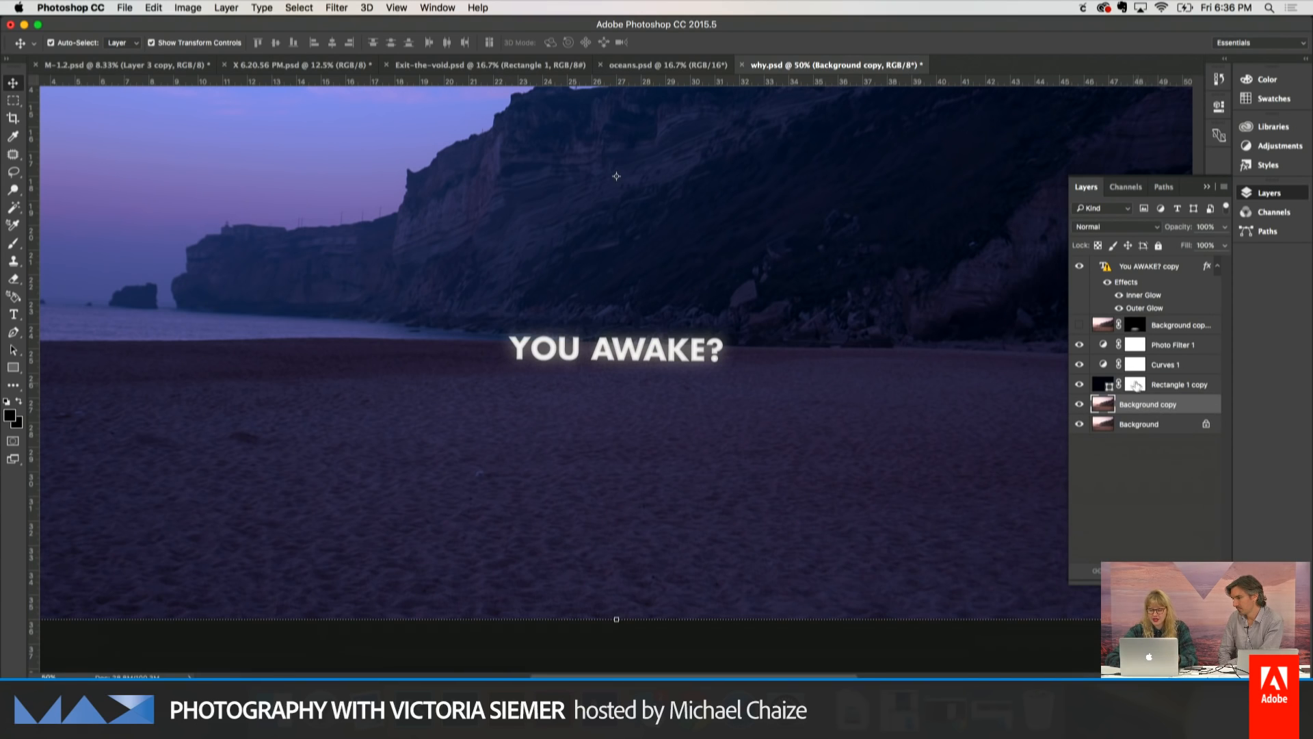
{"action": "left_click_drag", "start_coordinate": [1129, 397], "coordinate": [1122, 339]}
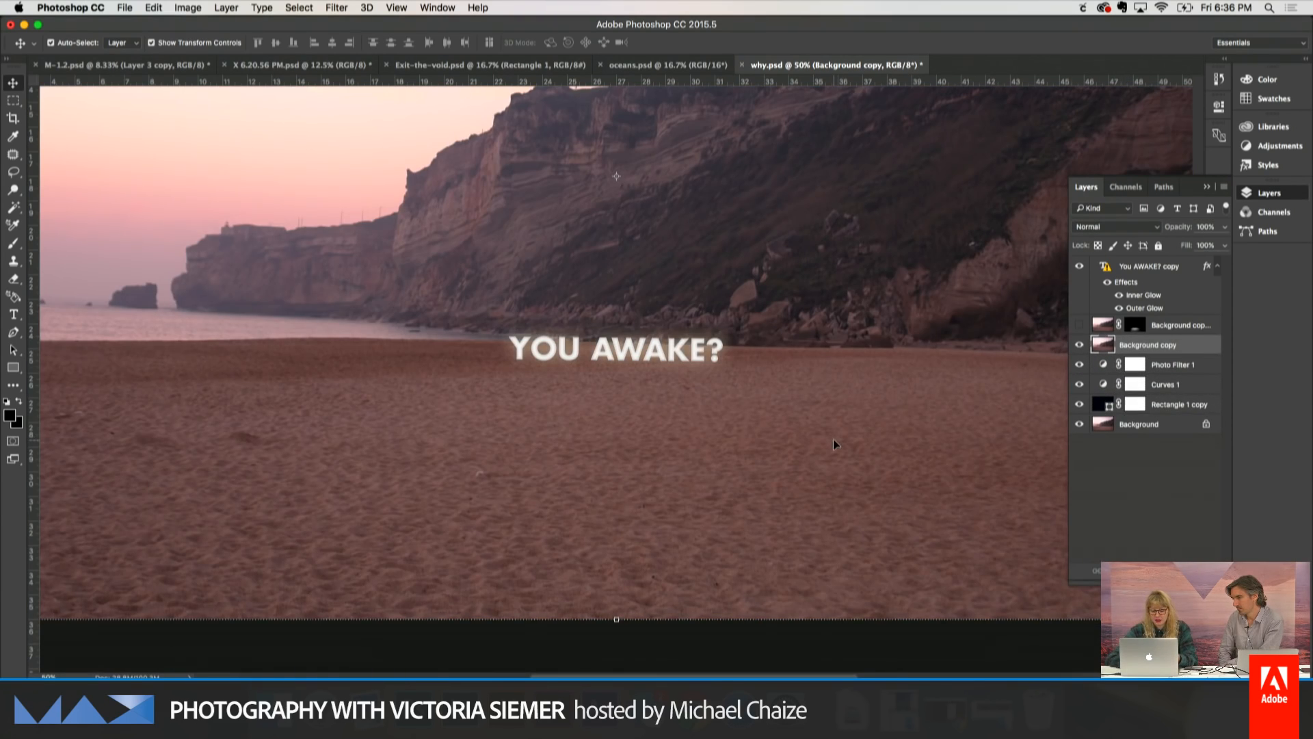
{"action": "key", "text": "super+minus"}
{"action": "key", "text": "super+minus"}
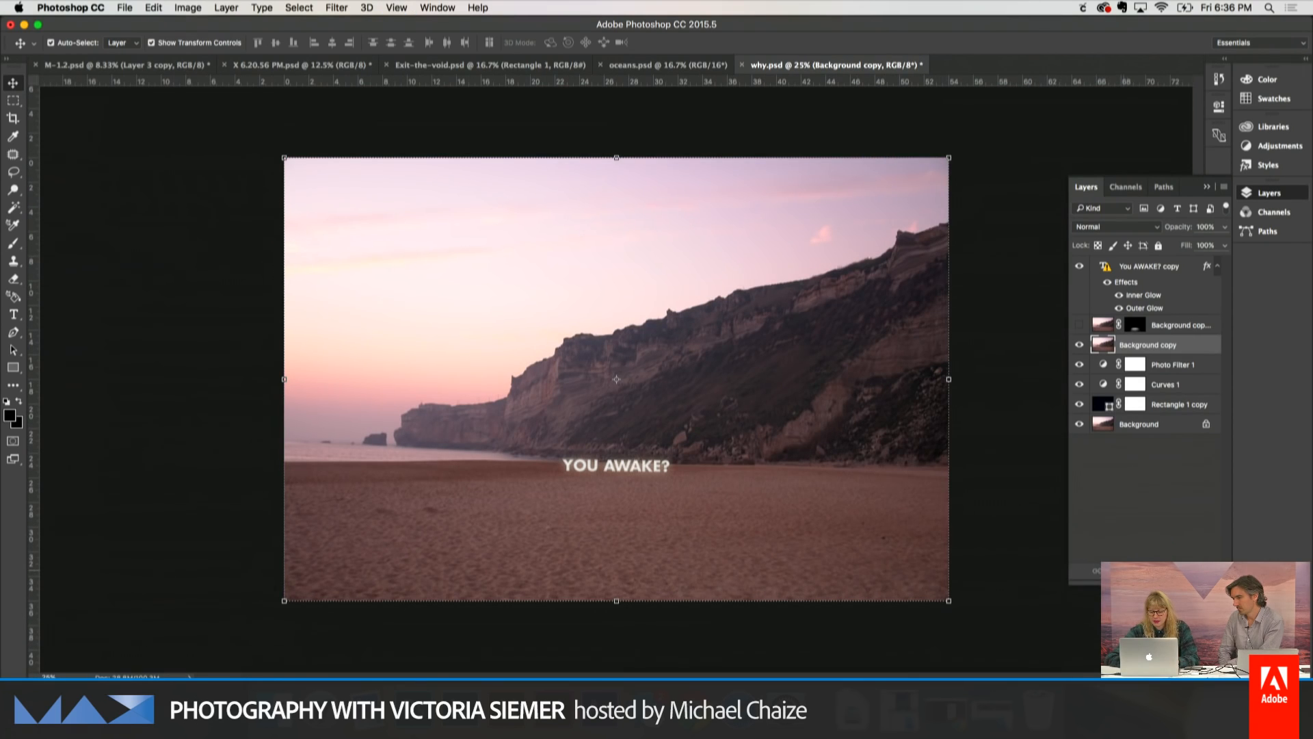
Add a layer mask to the Background copy layer and fill the whole mask with black.
{"action": "left_click", "coordinate": [1136, 570]}
{"action": "key", "text": "super+a"}
{"action": "key", "text": "super+BackSpace"}
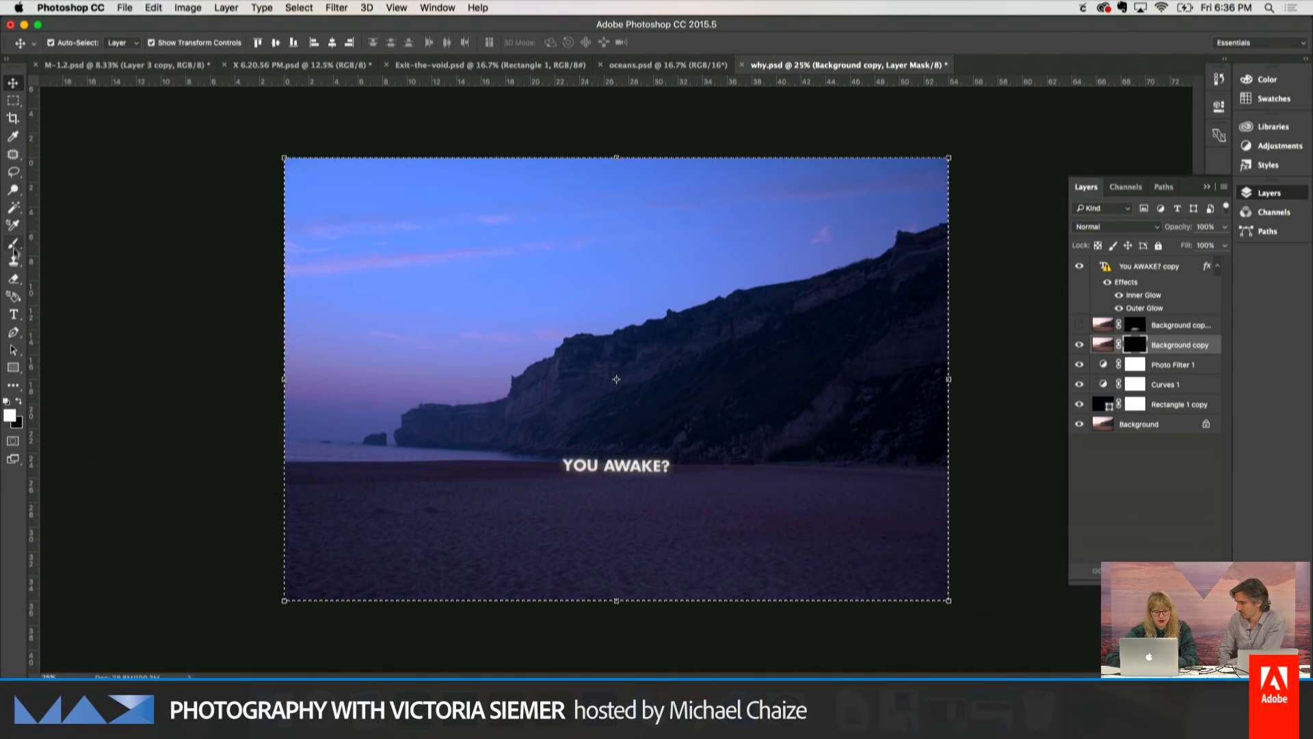
Switch to the Eraser tool and reduce its brush size to about 700 px.
{"action": "left_click", "coordinate": [13, 280]}
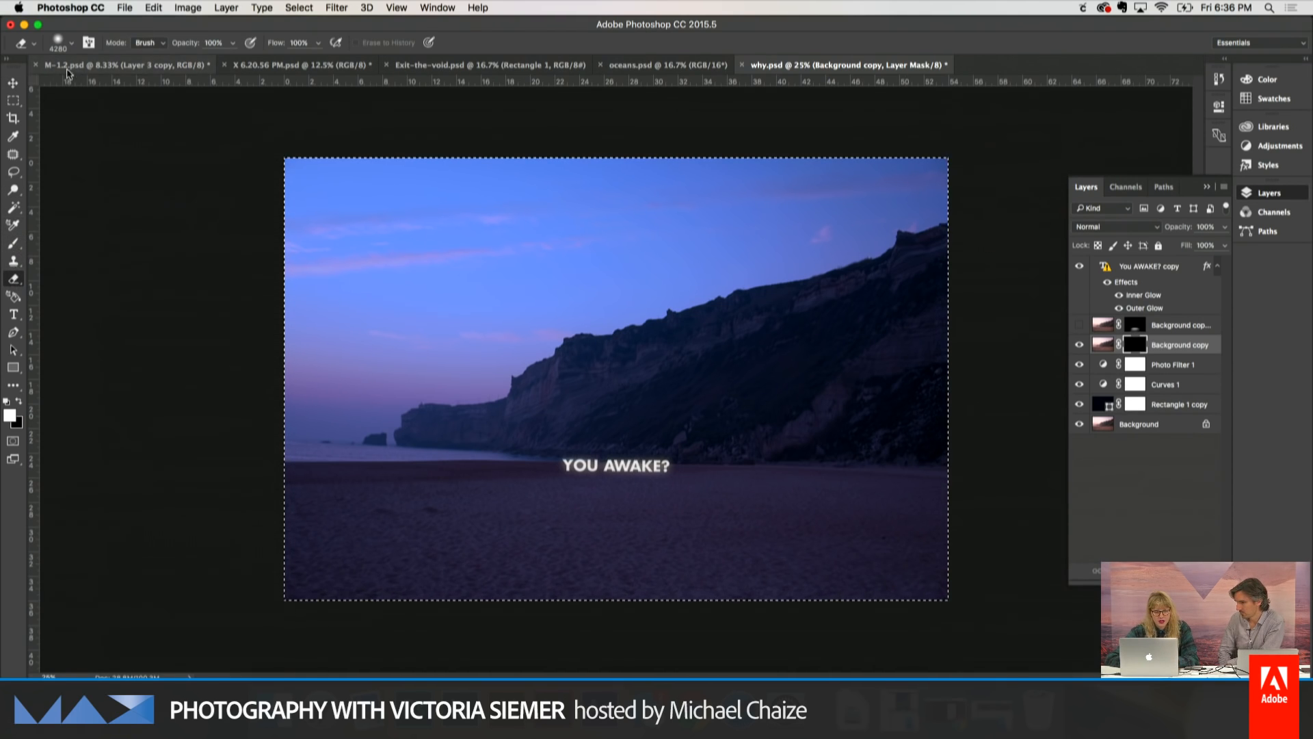
{"action": "key", "text": "bracketleft"}
{"action": "key", "text": "bracketleft"}
{"action": "key", "text": "bracketleft"}
{"action": "key", "text": "bracketleft"}
{"action": "key", "text": "bracketleft"}
{"action": "key", "text": "bracketleft"}
{"action": "key", "text": "bracketleft"}
{"action": "key", "text": "bracketleft"}
{"action": "key", "text": "bracketleft"}
{"action": "key", "text": "bracketleft"}
{"action": "key", "text": "bracketleft"}
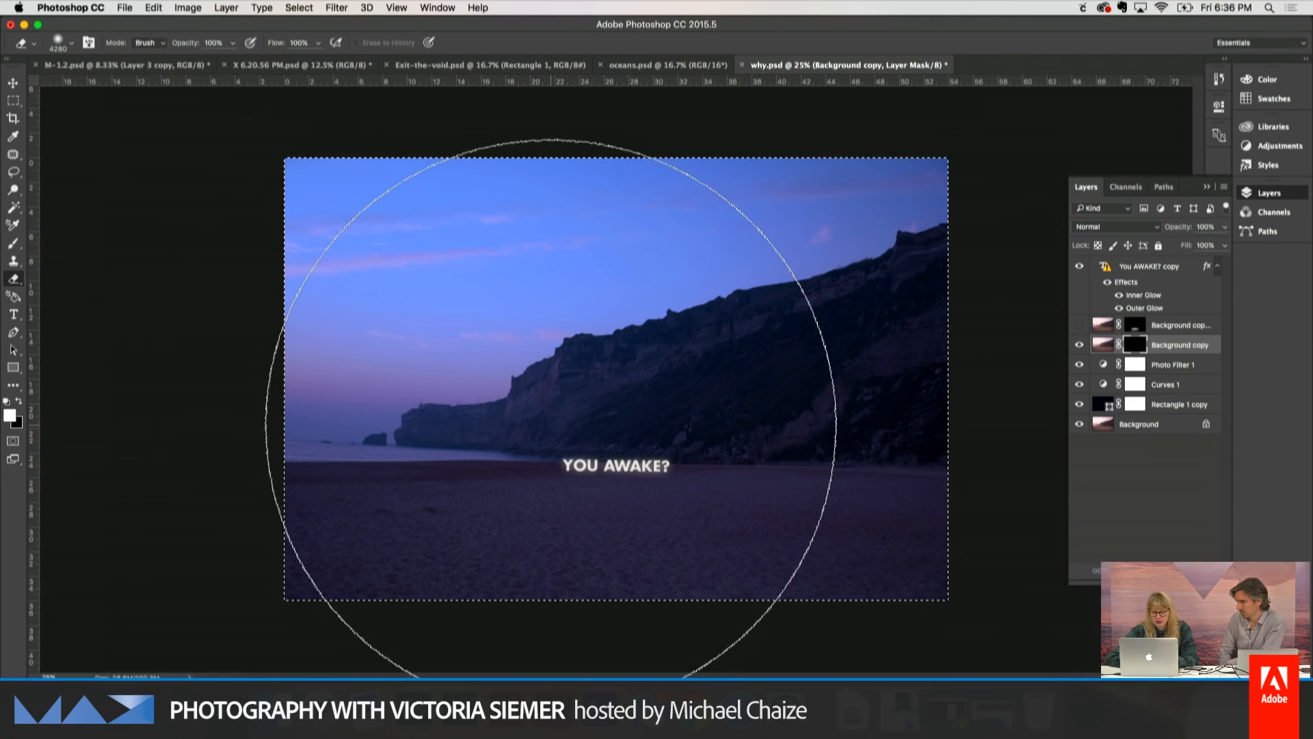
{"action": "key", "text": "bracketleft"}
{"action": "key", "text": "bracketleft"}
{"action": "key", "text": "bracketleft"}
{"action": "key", "text": "bracketleft"}
{"action": "key", "text": "bracketleft"}
{"action": "key", "text": "bracketleft"}
{"action": "key", "text": "bracketleft"}
{"action": "key", "text": "bracketleft"}
{"action": "key", "text": "bracketleft"}
{"action": "key", "text": "bracketleft"}
{"action": "key", "text": "bracketleft"}
{"action": "key", "text": "bracketleft"}
{"action": "key", "text": "bracketleft"}
{"action": "key", "text": "bracketleft"}
{"action": "key", "text": "bracketleft"}
{"action": "key", "text": "bracketleft"}
{"action": "key", "text": "bracketleft"}
{"action": "key", "text": "bracketleft"}
{"action": "key", "text": "bracketleft"}
{"action": "key", "text": "bracketleft"}
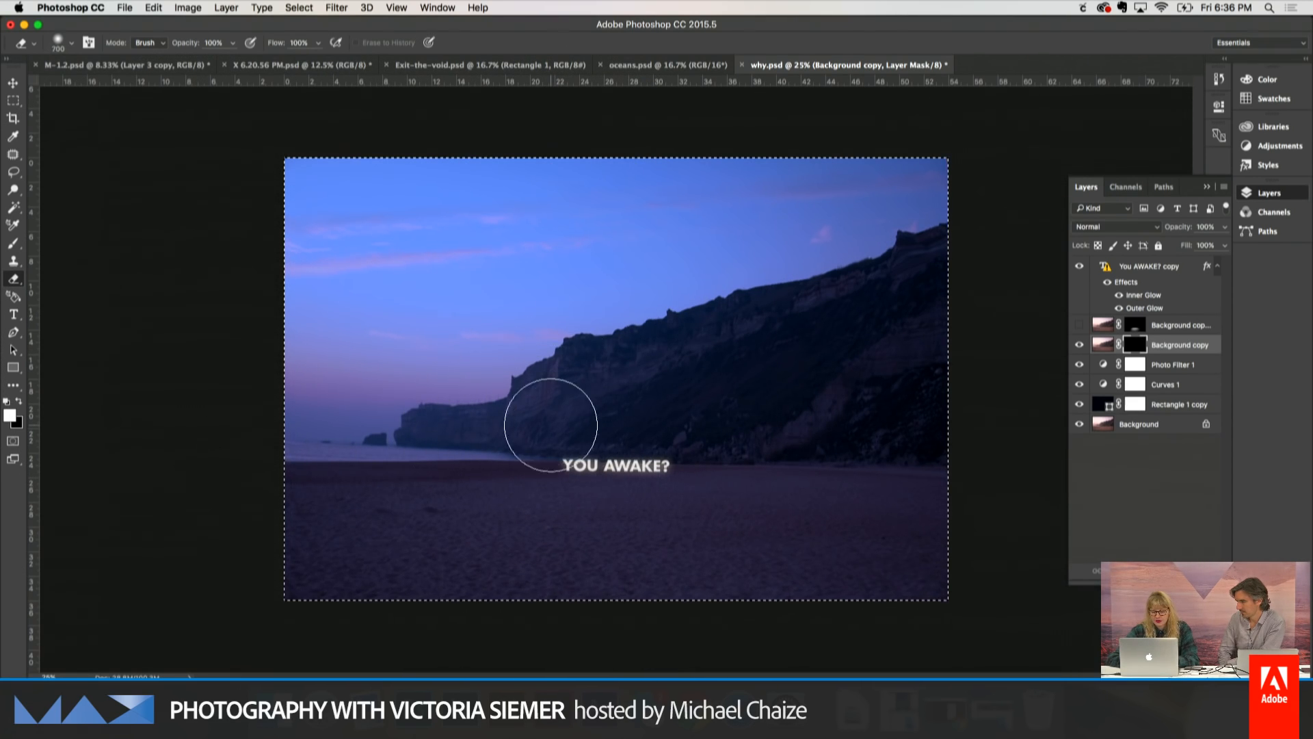
Set the eraser to 100% flow with a 1600 px brush, and swap the foreground and background colours.
{"action": "left_click", "coordinate": [317, 43]}
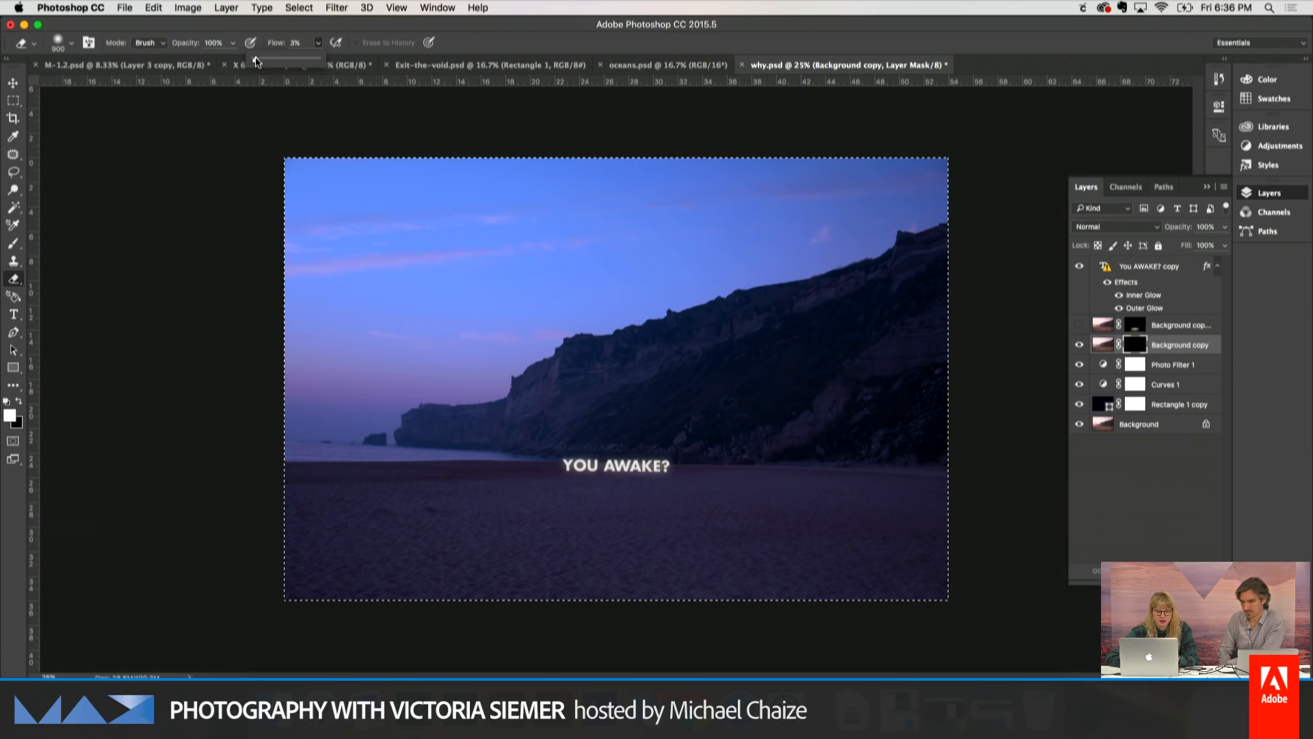
{"action": "left_click_drag", "start_coordinate": [257, 62], "coordinate": [321, 61]}
{"action": "key", "text": "bracketright"}
{"action": "key", "text": "bracketright"}
{"action": "key", "text": "bracketright"}
{"action": "key", "text": "bracketright"}
{"action": "key", "text": "bracketright"}
{"action": "key", "text": "bracketright"}
{"action": "key", "text": "bracketright"}
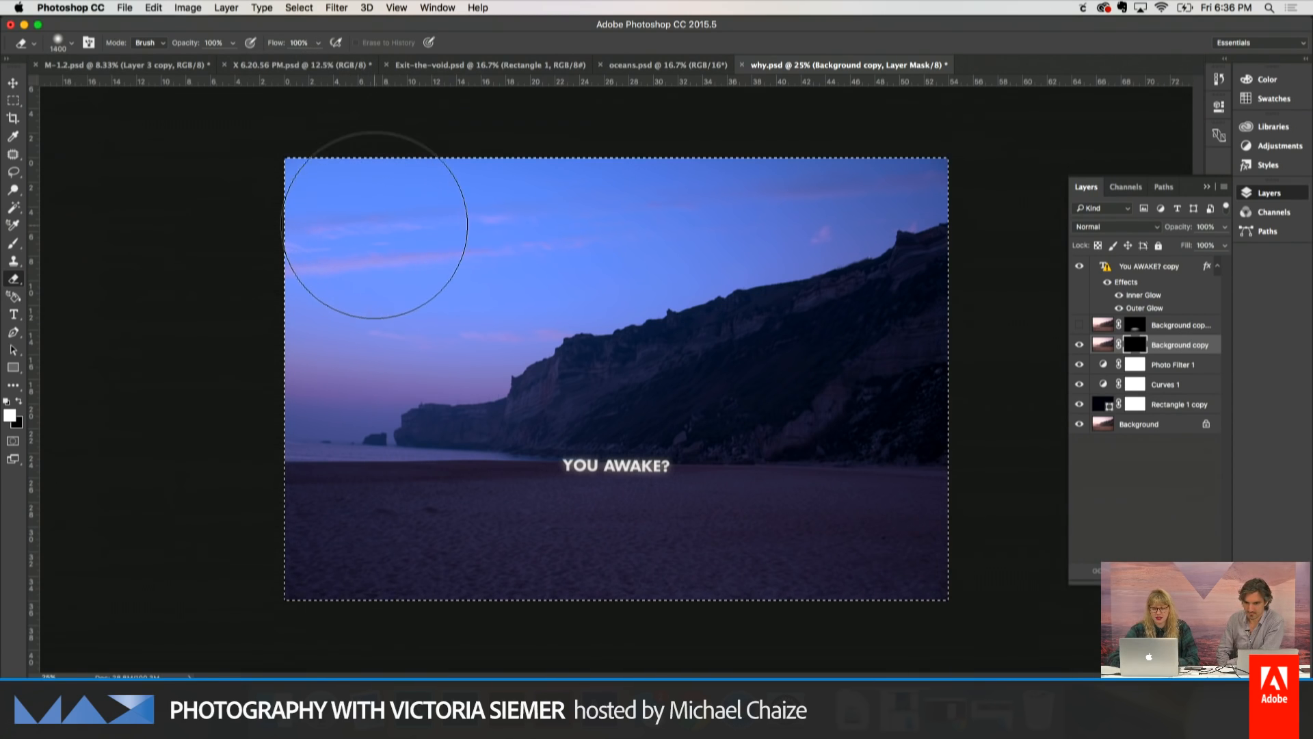
{"action": "key", "text": "x"}
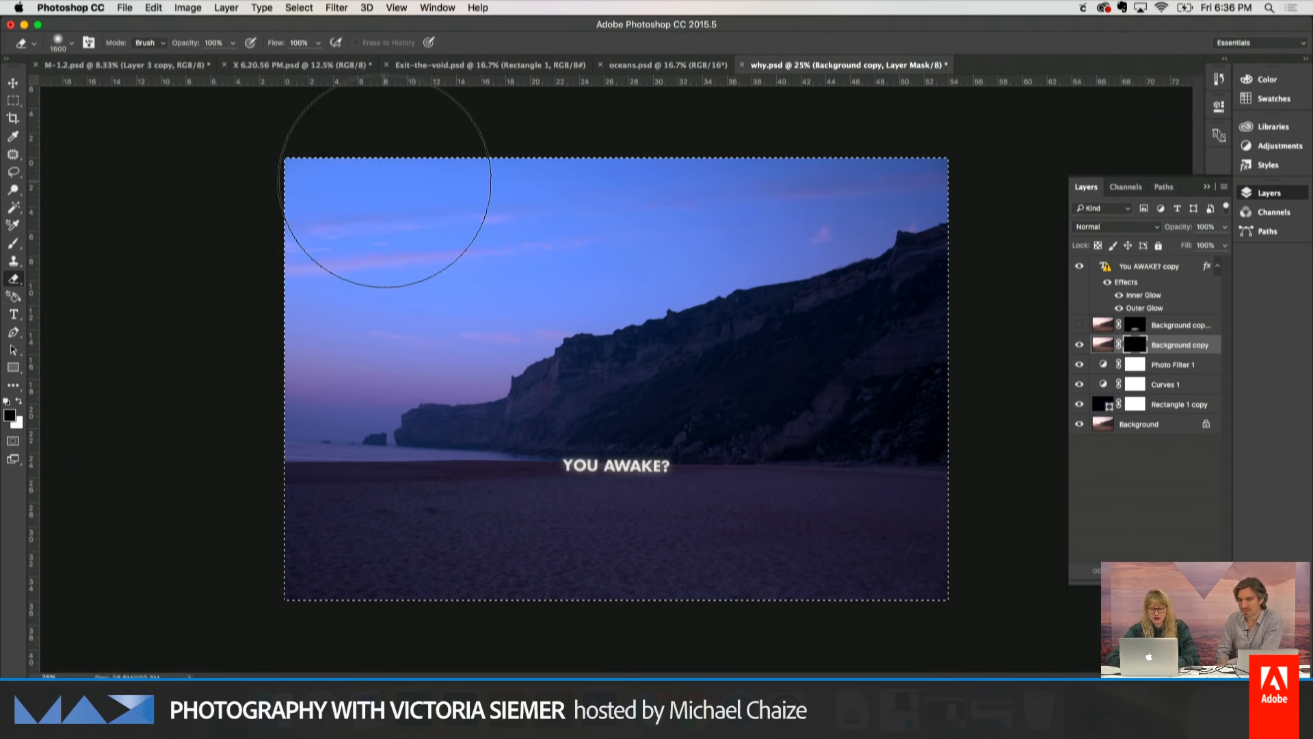
Try erasing the Background copy's black mask over the sky and then over the sand, undoing each stroke.
{"action": "mouse_move", "coordinate": [381, 132]}
{"action": "left_mouse_down"}
{"action": "mouse_move", "coordinate": [278, 249]}
{"action": "mouse_move", "coordinate": [704, 175]}
{"action": "mouse_move", "coordinate": [667, 199]}
{"action": "mouse_move", "coordinate": [433, 199]}
{"action": "left_mouse_up"}
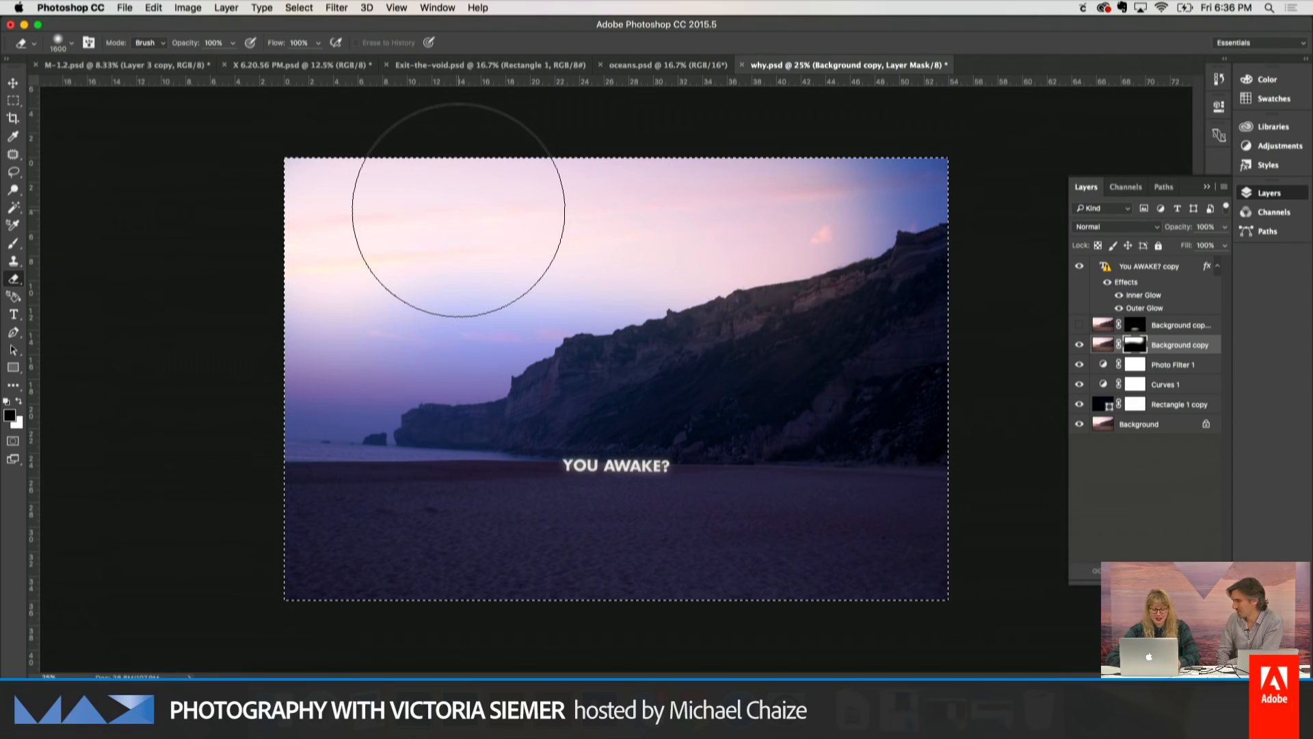
{"action": "key", "text": "super+z"}
{"action": "mouse_move", "coordinate": [463, 484]}
{"action": "left_mouse_down"}
{"action": "mouse_move", "coordinate": [504, 557]}
{"action": "mouse_move", "coordinate": [652, 573]}
{"action": "mouse_move", "coordinate": [557, 557]}
{"action": "mouse_move", "coordinate": [444, 587]}
{"action": "left_mouse_up"}
{"action": "key", "text": "super+z"}
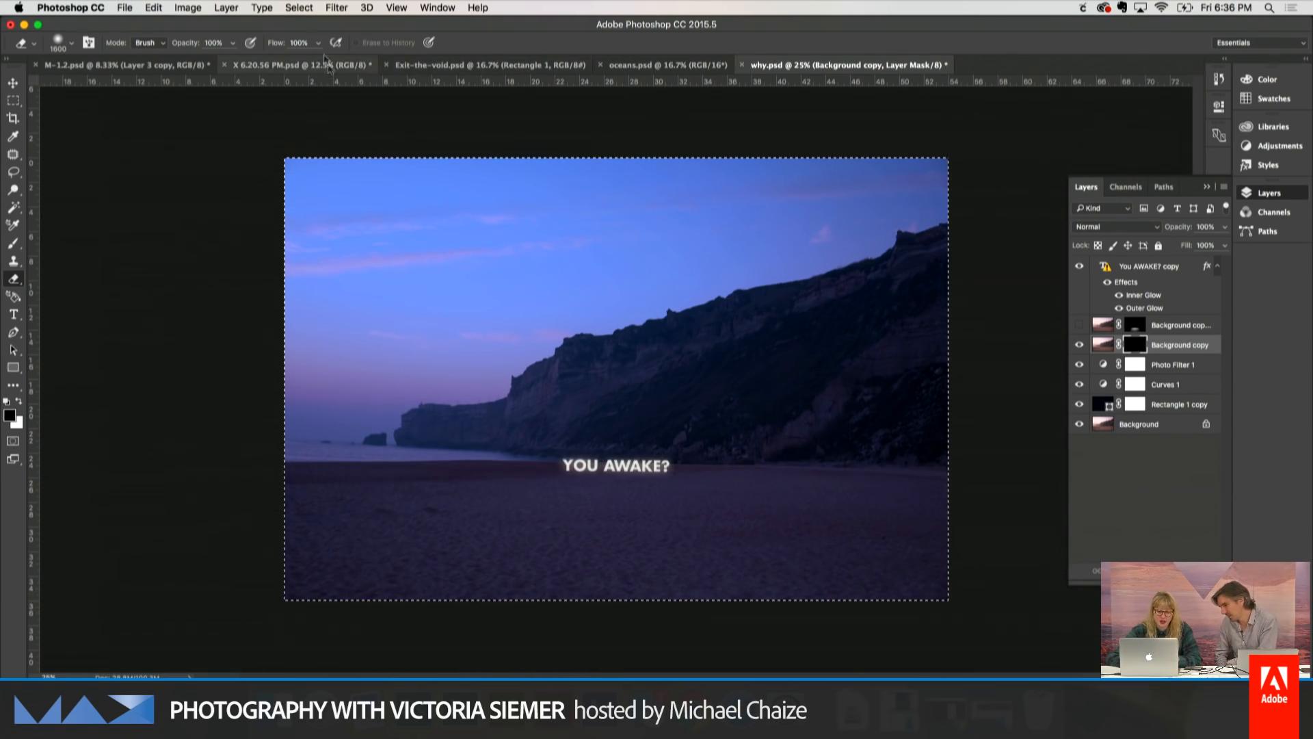
Set the eraser's flow to 2% and reduce its brush size to 300 px.
{"action": "left_click", "coordinate": [317, 43]}
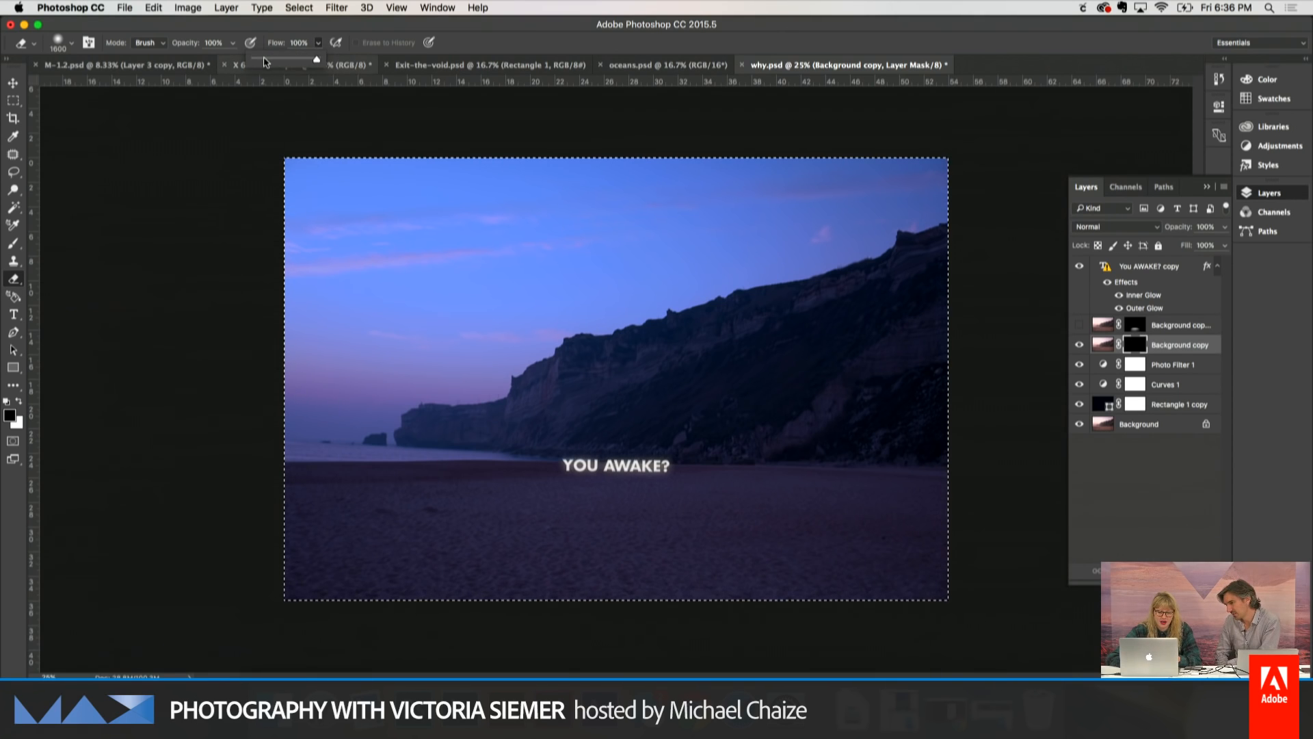
{"action": "key", "text": "bracketleft"}
{"action": "key", "text": "bracketleft"}
{"action": "key", "text": "bracketleft"}
{"action": "key", "text": "bracketleft"}
{"action": "key", "text": "bracketleft"}
{"action": "key", "text": "bracketleft"}
{"action": "key", "text": "bracketleft"}
{"action": "key", "text": "bracketleft"}
{"action": "key", "text": "bracketleft"}
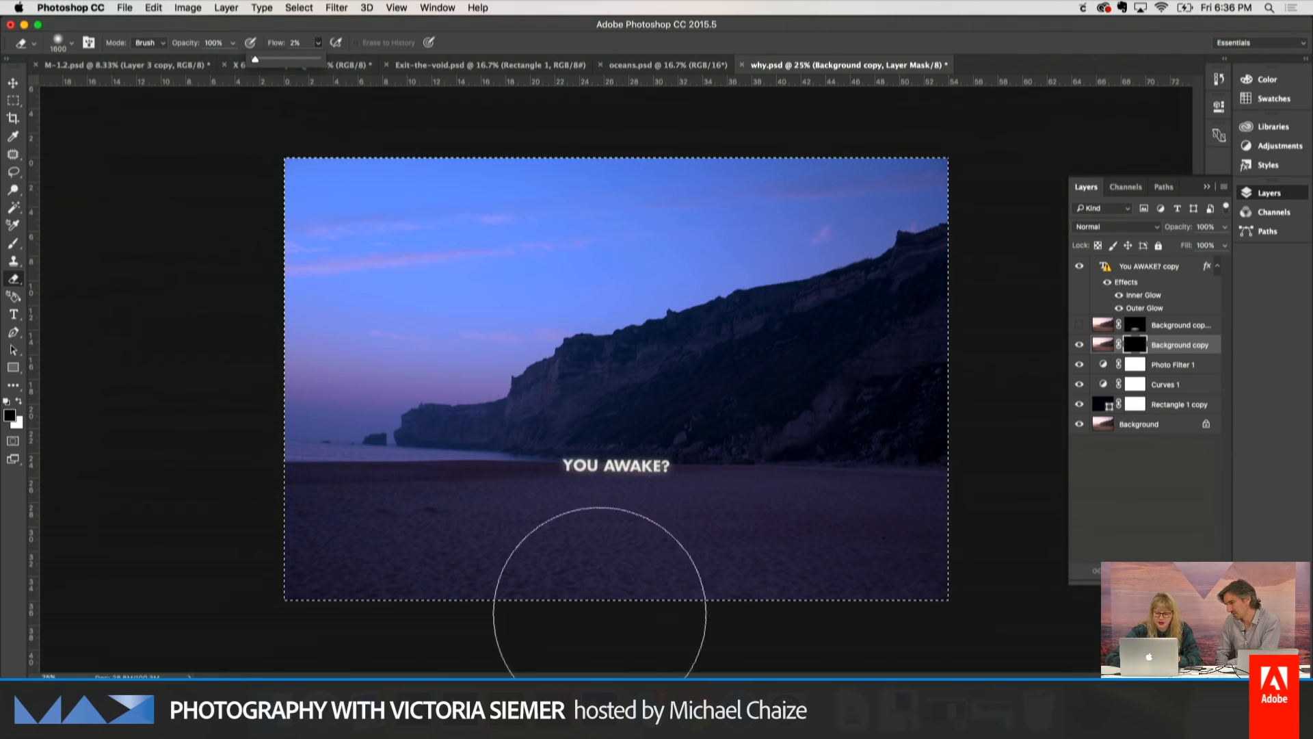
{"action": "key", "text": "bracketleft"}
{"action": "key", "text": "bracketleft"}
{"action": "key", "text": "bracketleft"}
{"action": "key", "text": "bracketleft"}
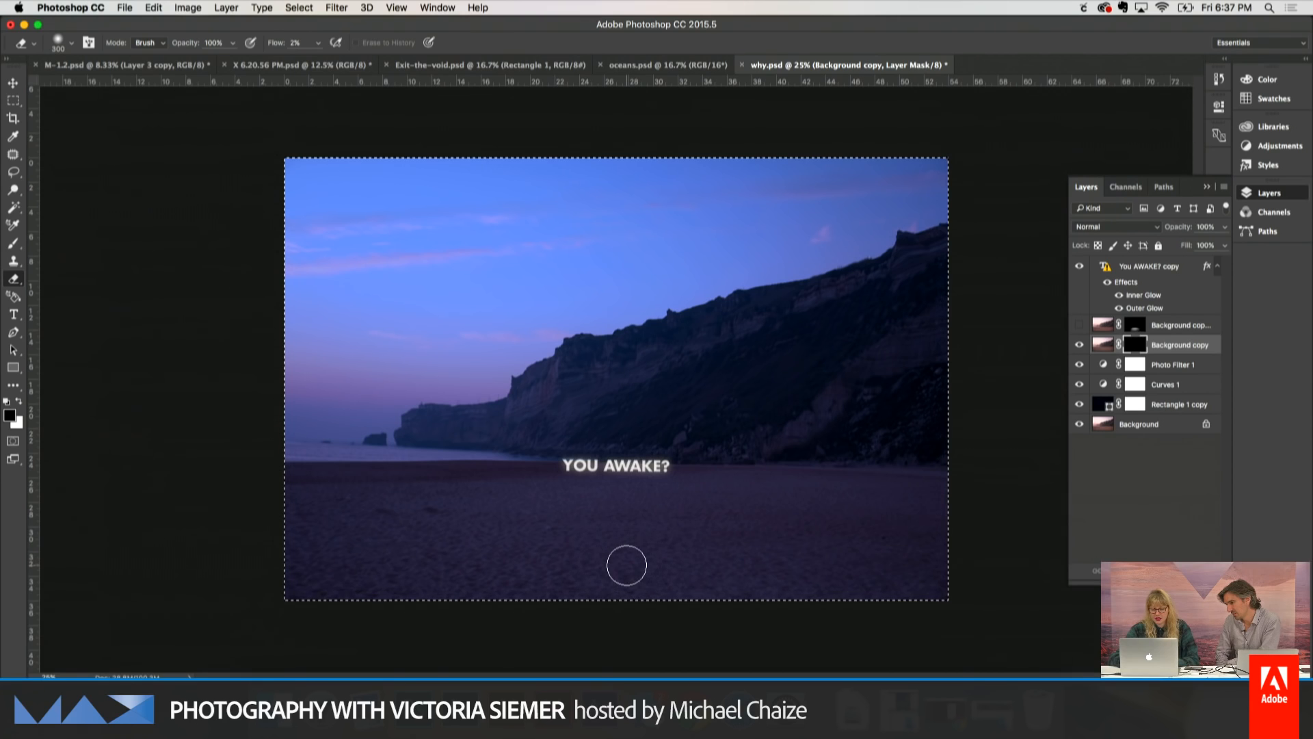
Erase the Background copy's black mask on the sand below the YOU AWAKE? text to build up a soft warm glow.
{"action": "key", "text": "super+equal"}
{"action": "mouse_move", "coordinate": [565, 534]}
{"action": "left_mouse_down"}
{"action": "mouse_move", "coordinate": [542, 527]}
{"action": "mouse_move", "coordinate": [657, 525]}
{"action": "mouse_move", "coordinate": [510, 540]}
{"action": "mouse_move", "coordinate": [684, 539]}
{"action": "mouse_move", "coordinate": [654, 545]}
{"action": "mouse_move", "coordinate": [669, 584]}
{"action": "mouse_move", "coordinate": [481, 540]}
{"action": "mouse_move", "coordinate": [381, 621]}
{"action": "left_mouse_up"}
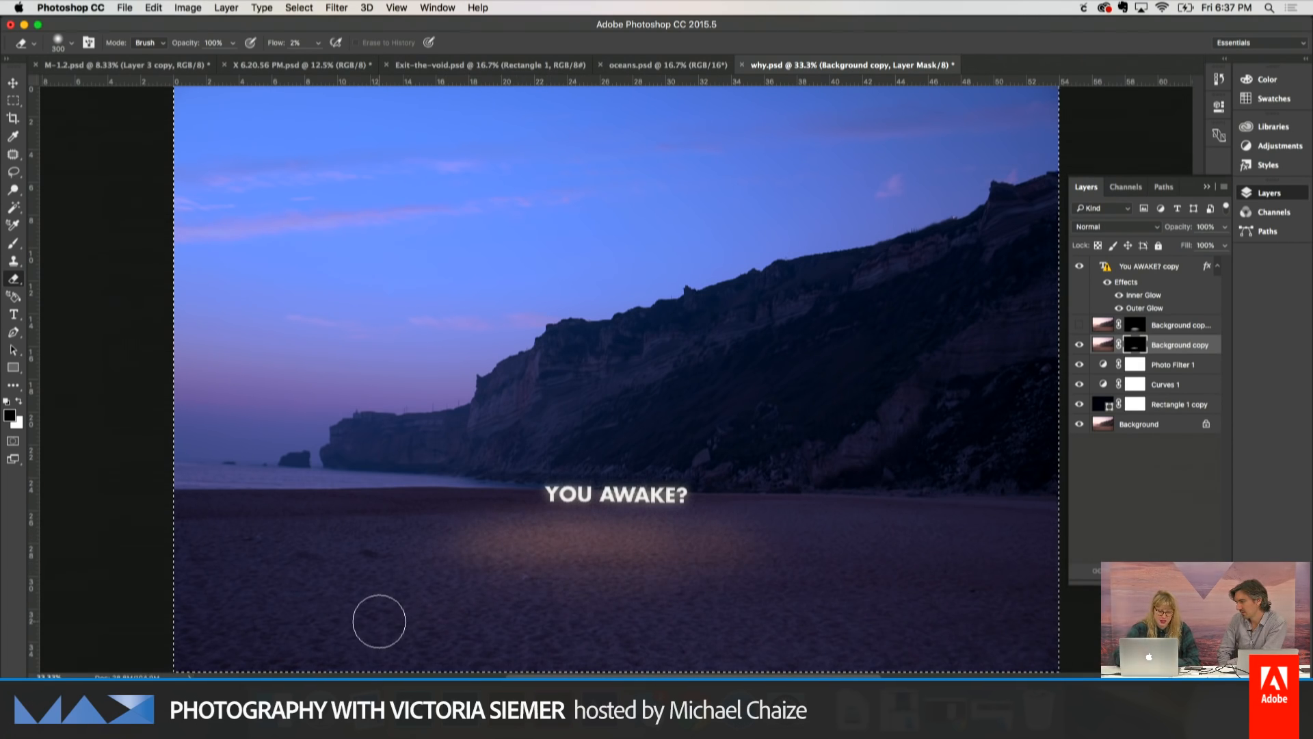
{"action": "mouse_move", "coordinate": [709, 559]}
{"action": "left_mouse_down"}
{"action": "mouse_move", "coordinate": [516, 581]}
{"action": "mouse_move", "coordinate": [581, 577]}
{"action": "mouse_move", "coordinate": [691, 604]}
{"action": "mouse_move", "coordinate": [484, 563]}
{"action": "left_mouse_up"}
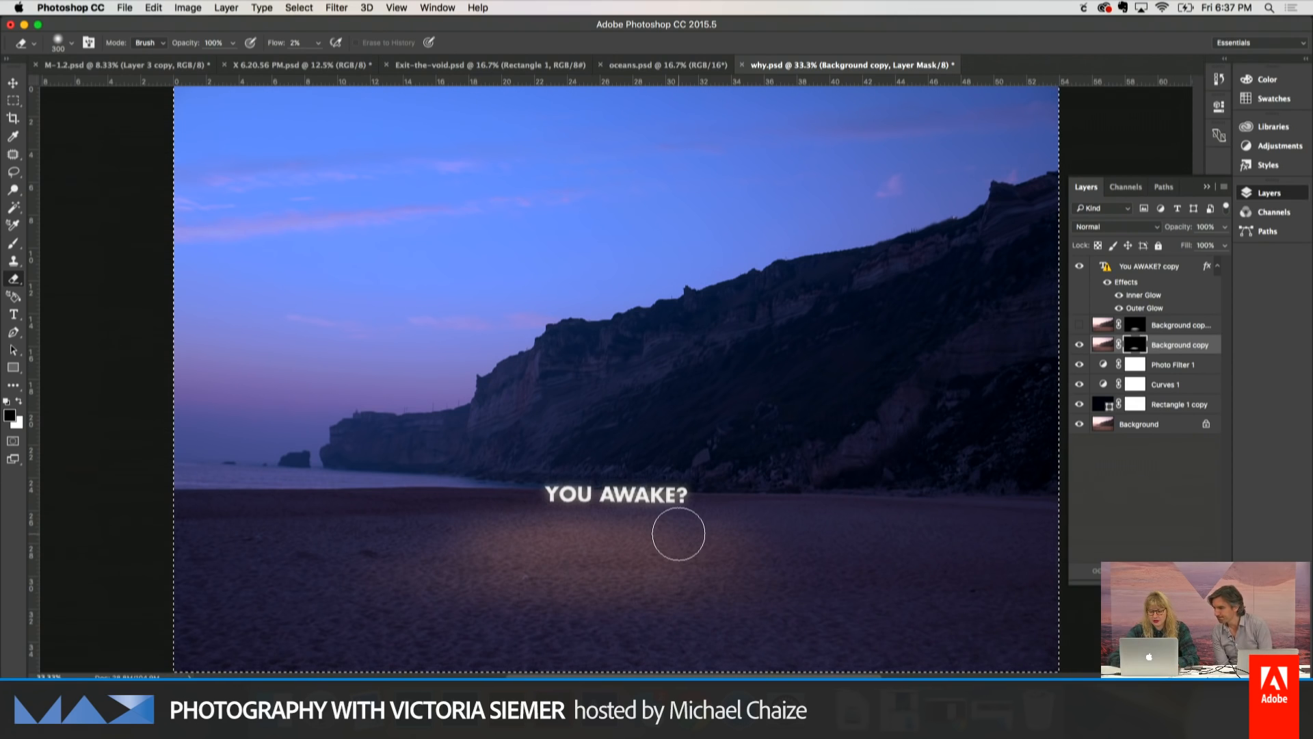
Invert the Background copy's layer mask to white and clear the selection.
{"action": "key", "text": "super+i"}
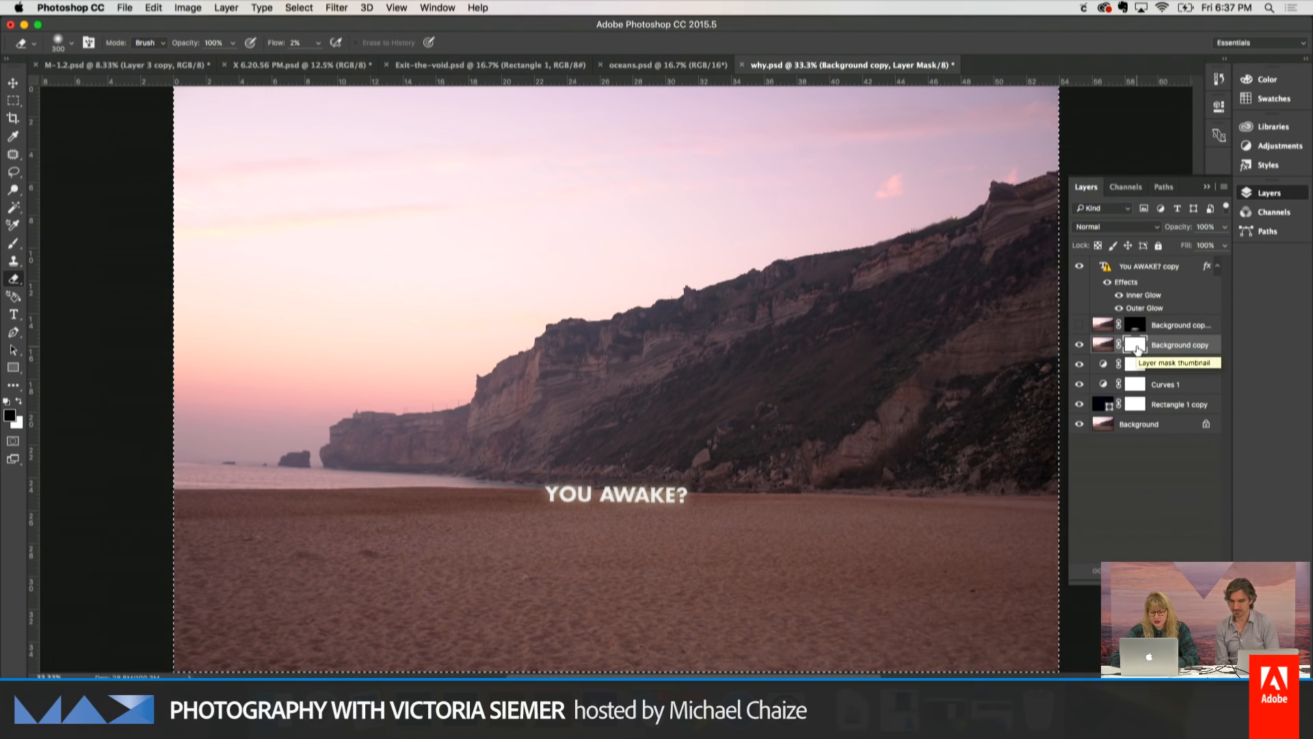
{"action": "left_click", "coordinate": [12, 103]}
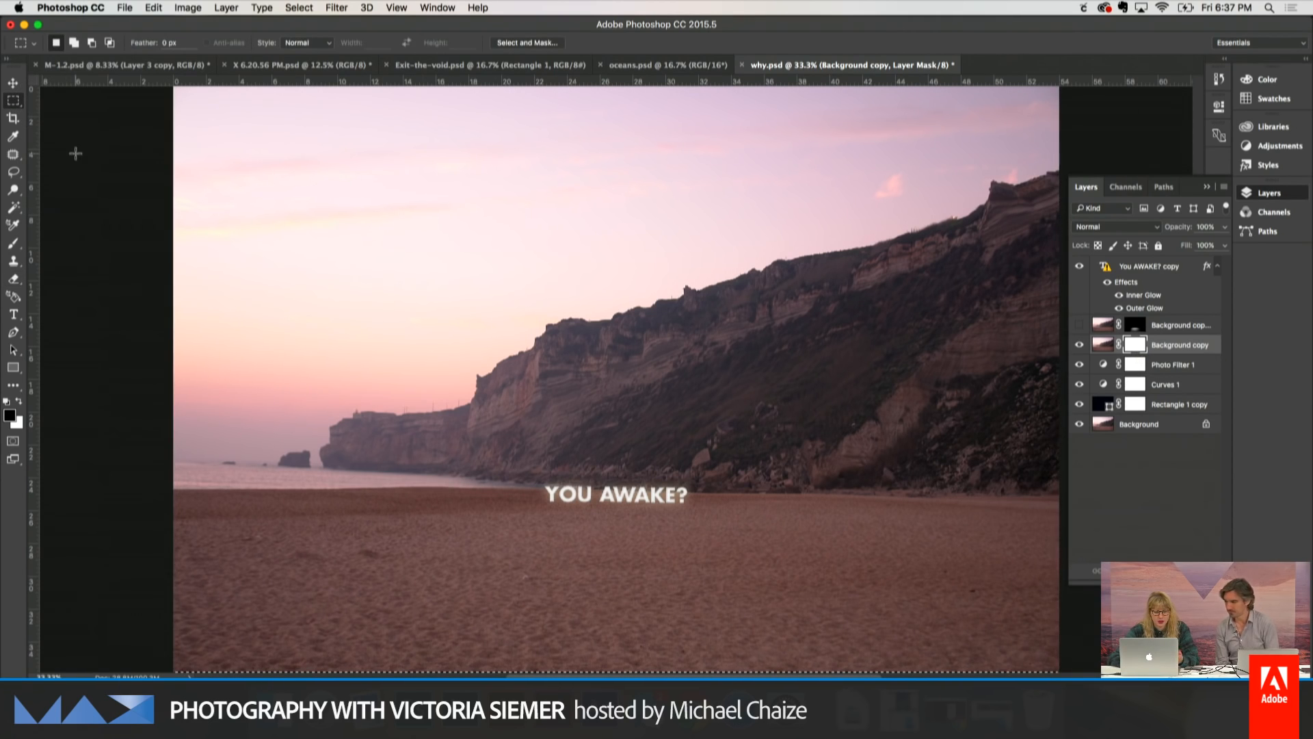
{"action": "key", "text": "super+minus"}
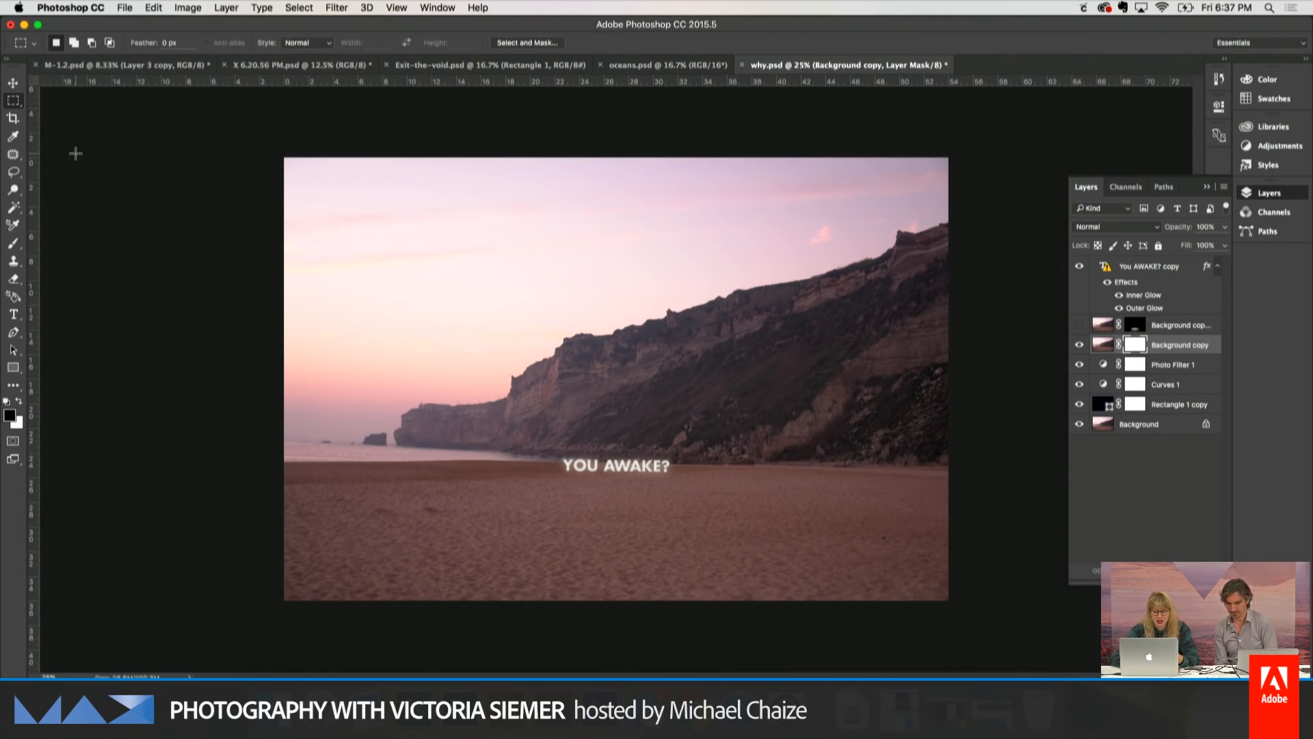
Switch back to the Eraser tool with a 2000 px brush and swap the foreground and background colours.
{"action": "left_click", "coordinate": [15, 280]}
{"action": "key", "text": "bracketright"}
{"action": "key", "text": "bracketright"}
{"action": "key", "text": "bracketright"}
{"action": "key", "text": "bracketright"}
{"action": "key", "text": "bracketright"}
{"action": "key", "text": "bracketright"}
{"action": "key", "text": "bracketright"}
{"action": "key", "text": "bracketright"}
{"action": "key", "text": "bracketright"}
{"action": "key", "text": "bracketright"}
{"action": "key", "text": "bracketright"}
{"action": "key", "text": "bracketright"}
{"action": "key", "text": "bracketright"}
{"action": "key", "text": "bracketright"}
{"action": "key", "text": "bracketright"}
{"action": "key", "text": "bracketright"}
{"action": "key", "text": "bracketright"}
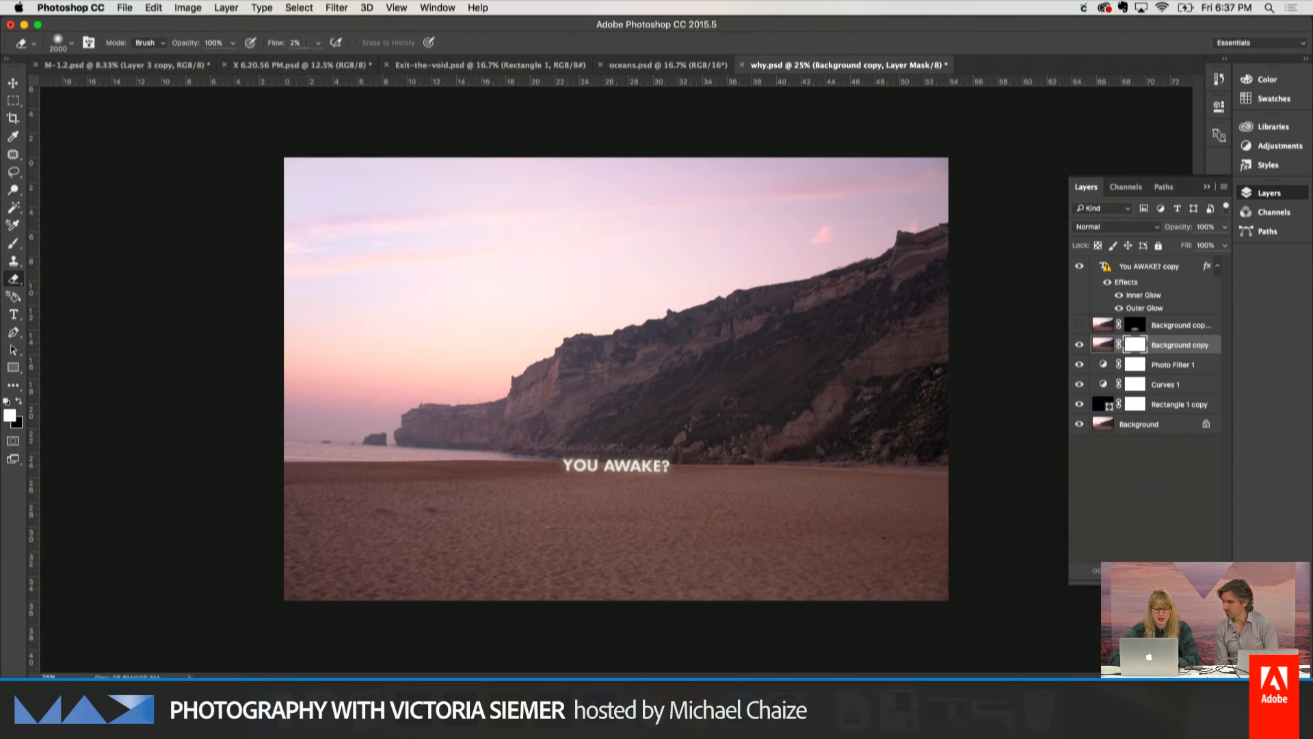
Set the eraser's flow to 100% and erase the mask around the scene, leaving only soft light on the sand below the text.
{"action": "left_click", "coordinate": [318, 43]}
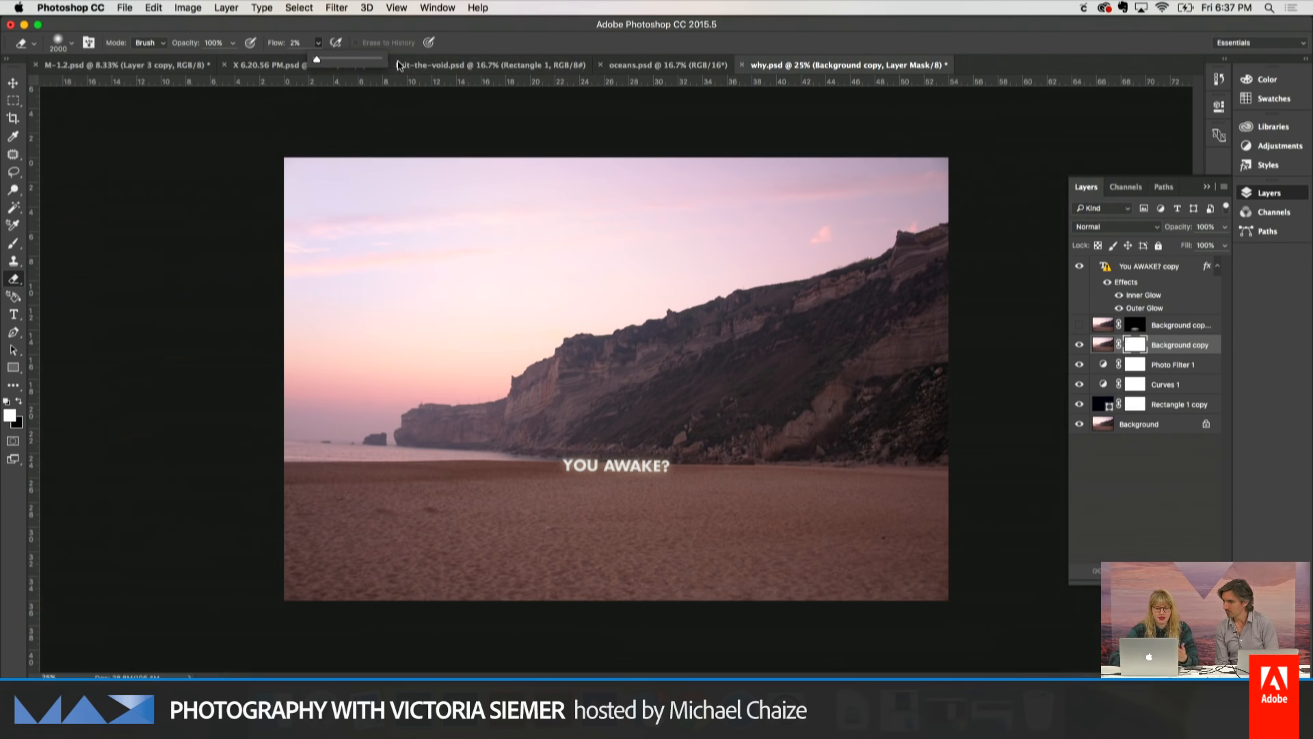
{"action": "left_click_drag", "start_coordinate": [372, 59], "coordinate": [392, 65]}
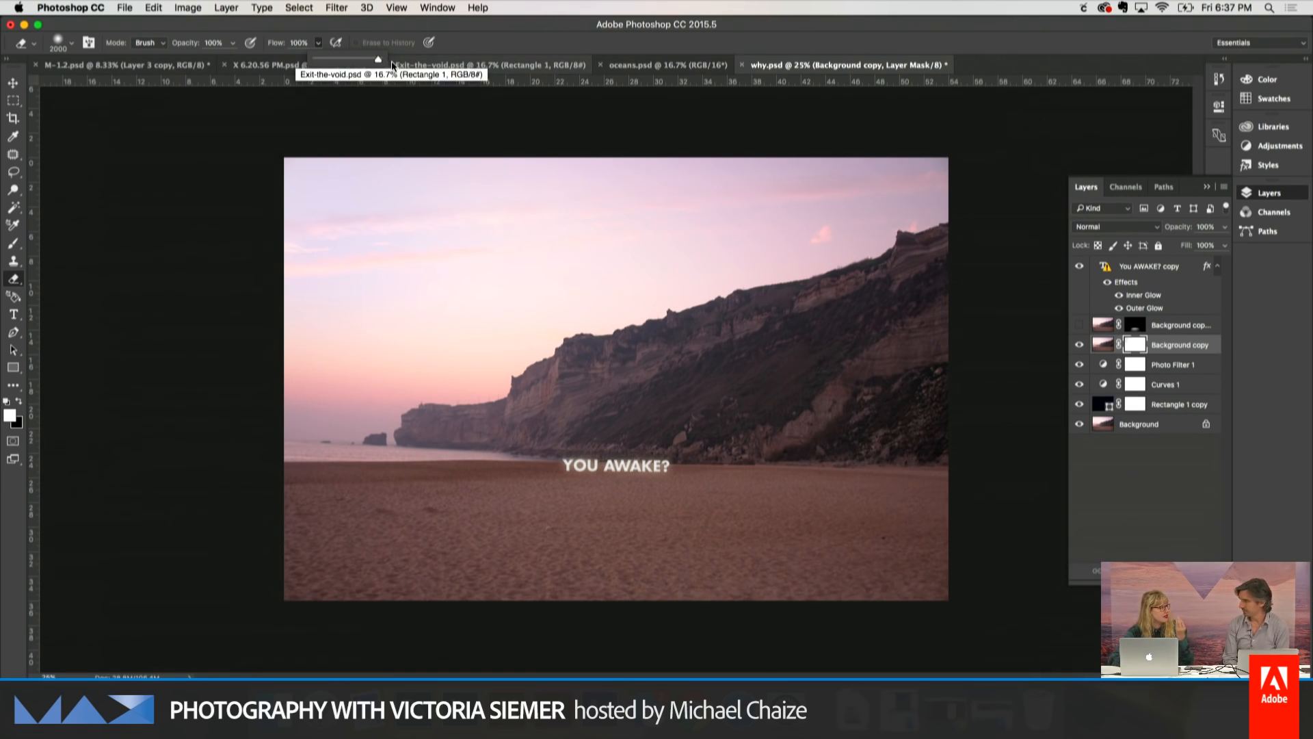
{"action": "mouse_move", "coordinate": [416, 161]}
{"action": "left_mouse_down"}
{"action": "mouse_move", "coordinate": [467, 166]}
{"action": "mouse_move", "coordinate": [297, 292]}
{"action": "mouse_move", "coordinate": [636, 161]}
{"action": "mouse_move", "coordinate": [901, 144]}
{"action": "mouse_move", "coordinate": [644, 189]}
{"action": "mouse_move", "coordinate": [496, 244]}
{"action": "mouse_move", "coordinate": [985, 225]}
{"action": "mouse_move", "coordinate": [662, 256]}
{"action": "mouse_move", "coordinate": [878, 393]}
{"action": "mouse_move", "coordinate": [999, 539]}
{"action": "mouse_move", "coordinate": [793, 357]}
{"action": "mouse_move", "coordinate": [682, 283]}
{"action": "mouse_move", "coordinate": [478, 279]}
{"action": "mouse_move", "coordinate": [251, 381]}
{"action": "mouse_move", "coordinate": [144, 533]}
{"action": "mouse_move", "coordinate": [432, 312]}
{"action": "mouse_move", "coordinate": [237, 512]}
{"action": "mouse_move", "coordinate": [420, 306]}
{"action": "mouse_move", "coordinate": [390, 316]}
{"action": "mouse_move", "coordinate": [746, 232]}
{"action": "mouse_move", "coordinate": [368, 282]}
{"action": "mouse_move", "coordinate": [226, 420]}
{"action": "mouse_move", "coordinate": [358, 639]}
{"action": "mouse_move", "coordinate": [684, 657]}
{"action": "left_mouse_up"}
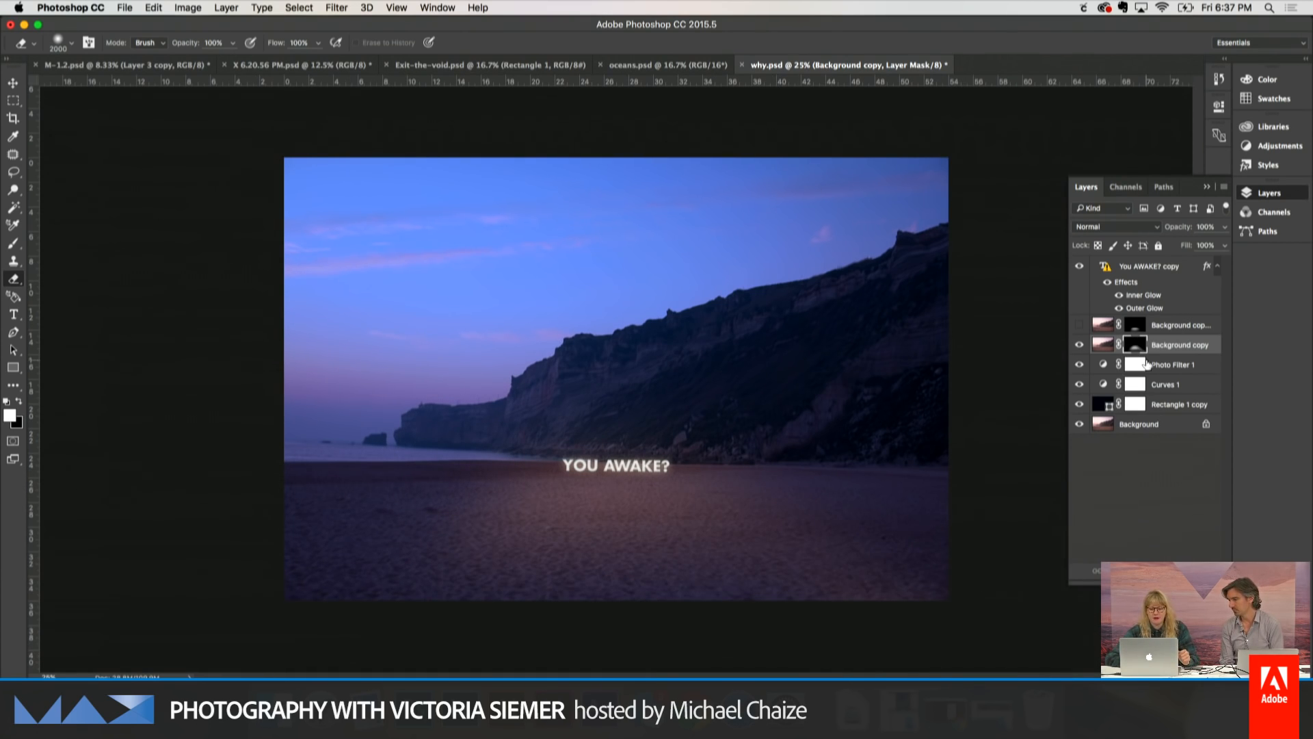
Hide the reworked Background copy layer and show the original masked background copy above it for a close look at the sand.
{"action": "left_click", "coordinate": [1080, 345]}
{"action": "left_click", "coordinate": [1079, 325]}
{"action": "key", "text": "super+equal"}
{"action": "key", "text": "super+equal"}
{"action": "key", "text": "super+equal"}
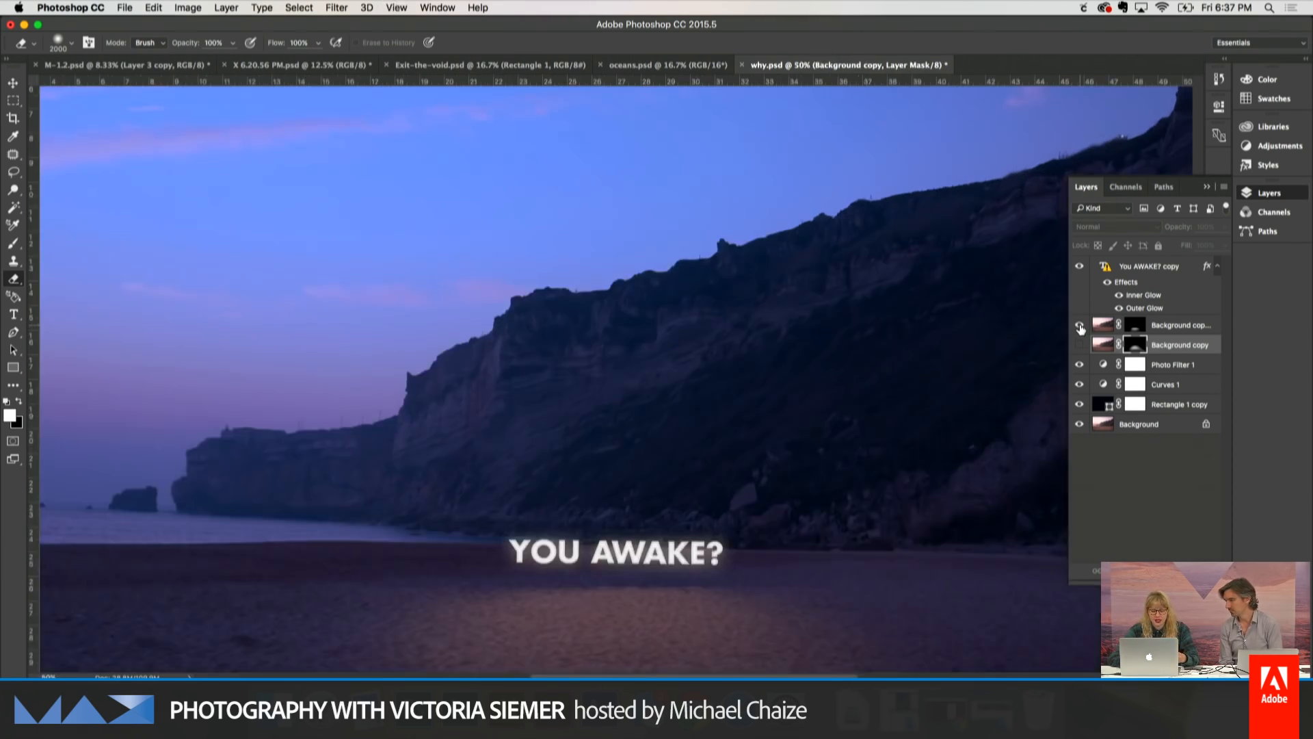
{"action": "scroll", "coordinate": [855, 435], "scroll_direction": "down", "scroll_amount": 10}
{"action": "scroll", "coordinate": [849, 439], "scroll_direction": "up", "scroll_amount": 4}
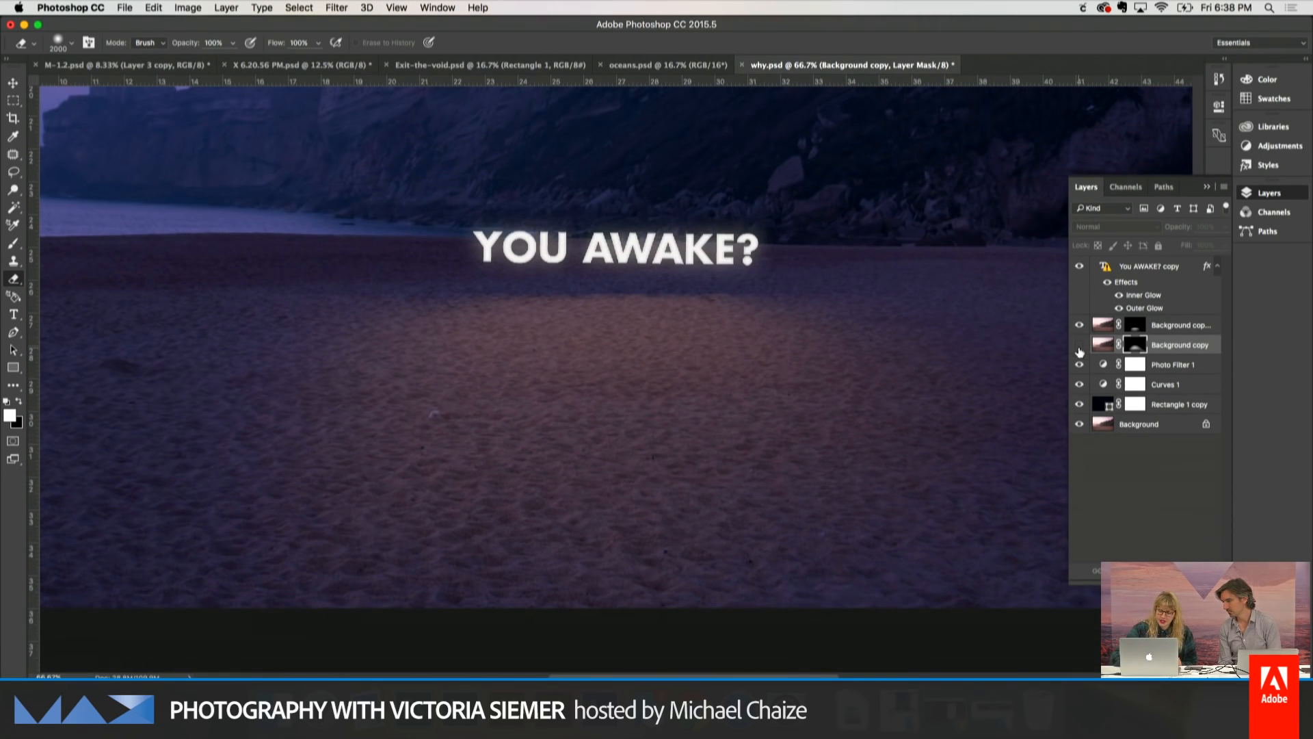
Compare the sand lighting of the two masked background copies by alternating their visibility, ending on the original one.
{"action": "left_click", "coordinate": [1080, 345]}
{"action": "left_click", "coordinate": [1079, 325]}
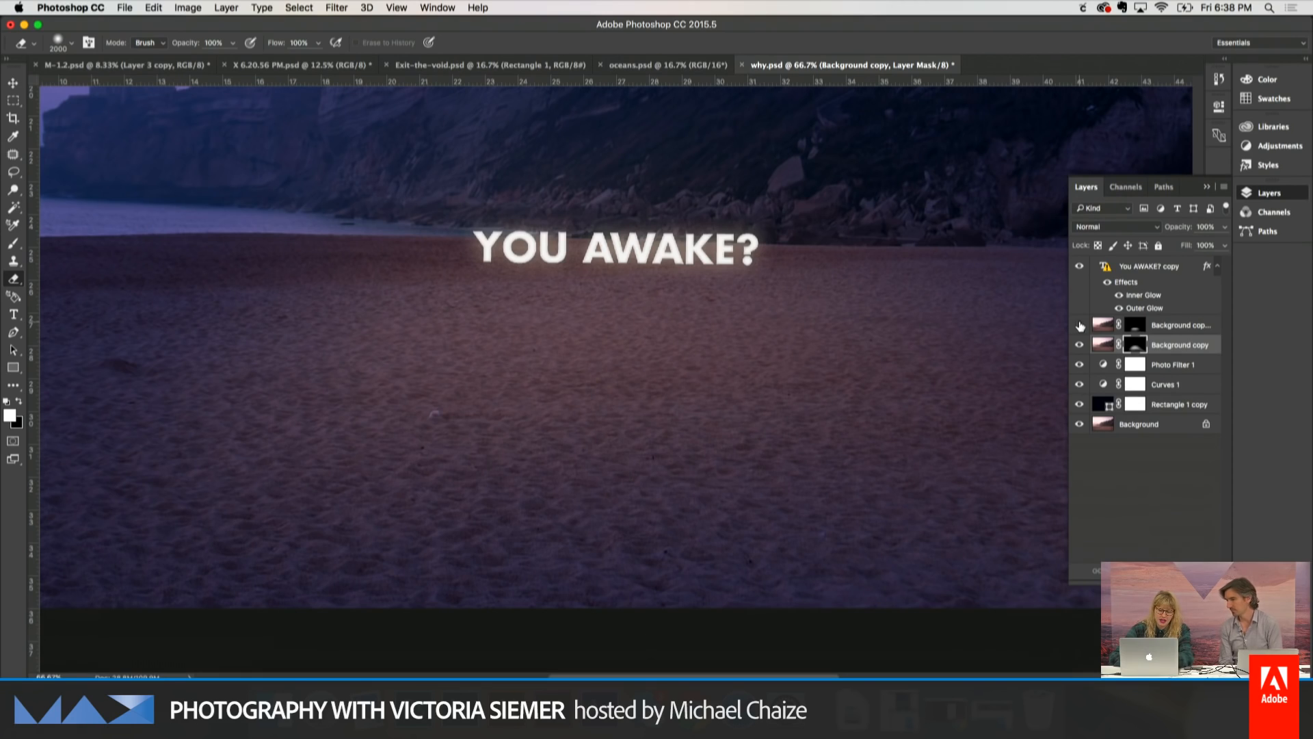
{"action": "left_click", "coordinate": [1080, 345]}
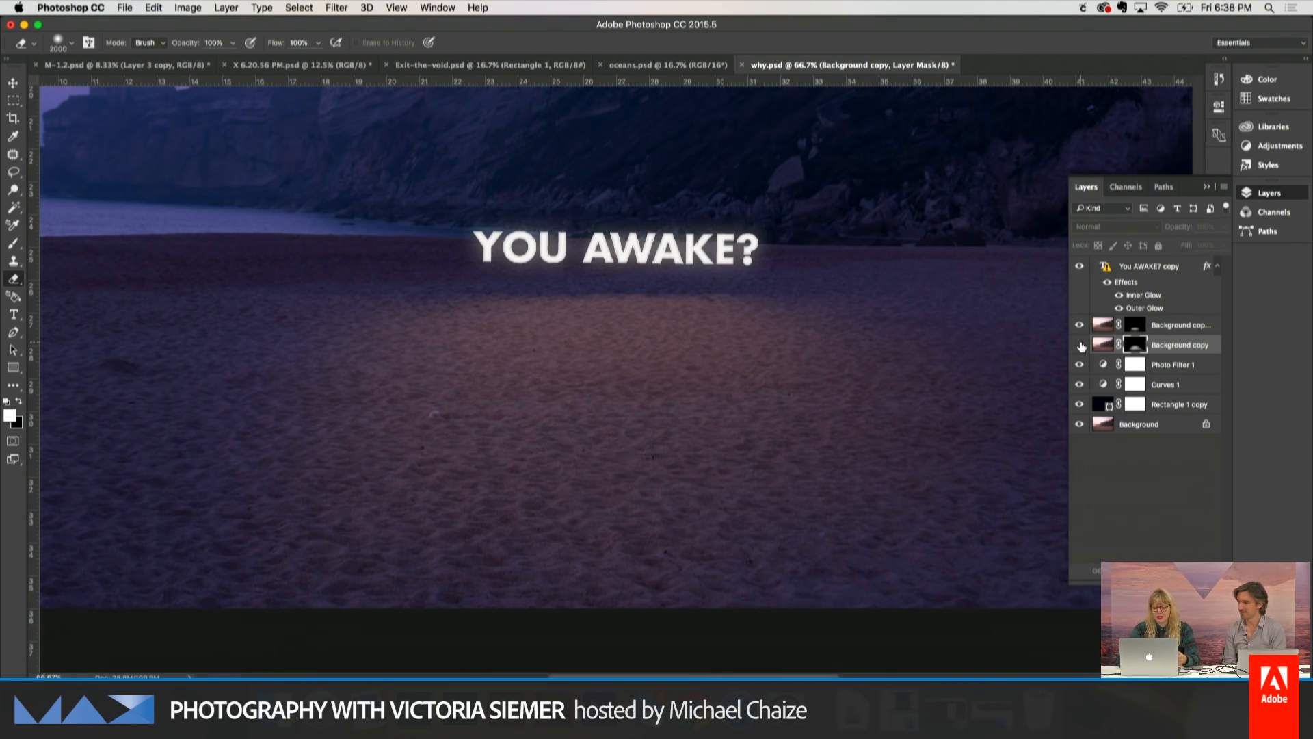
{"action": "key", "text": "super+minus"}
{"action": "key", "text": "super+minus"}
{"action": "key", "text": "super+minus"}
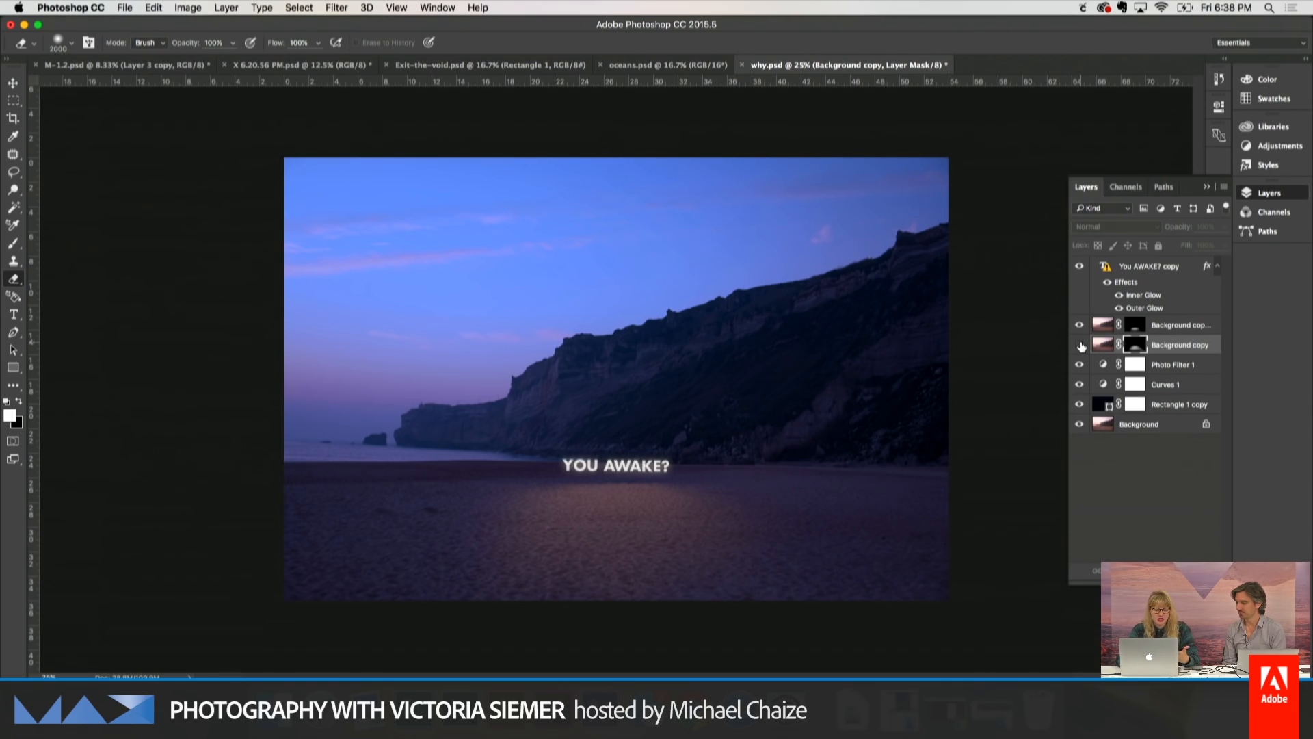
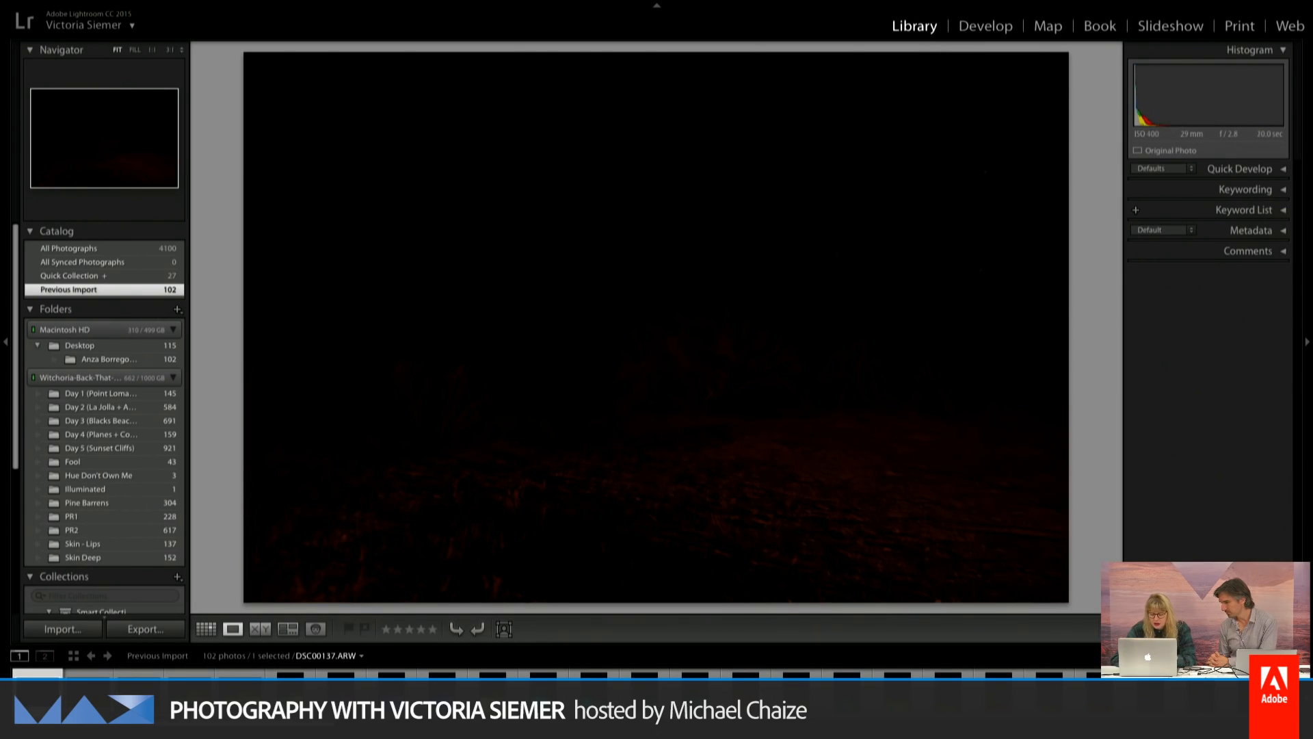
Browse the teal and orange light-painted desert photos in Lightroom through DSC00139.ARW, examining the shrubs up close.
{"action": "key", "text": "Right"}
{"action": "key", "text": "Right"}
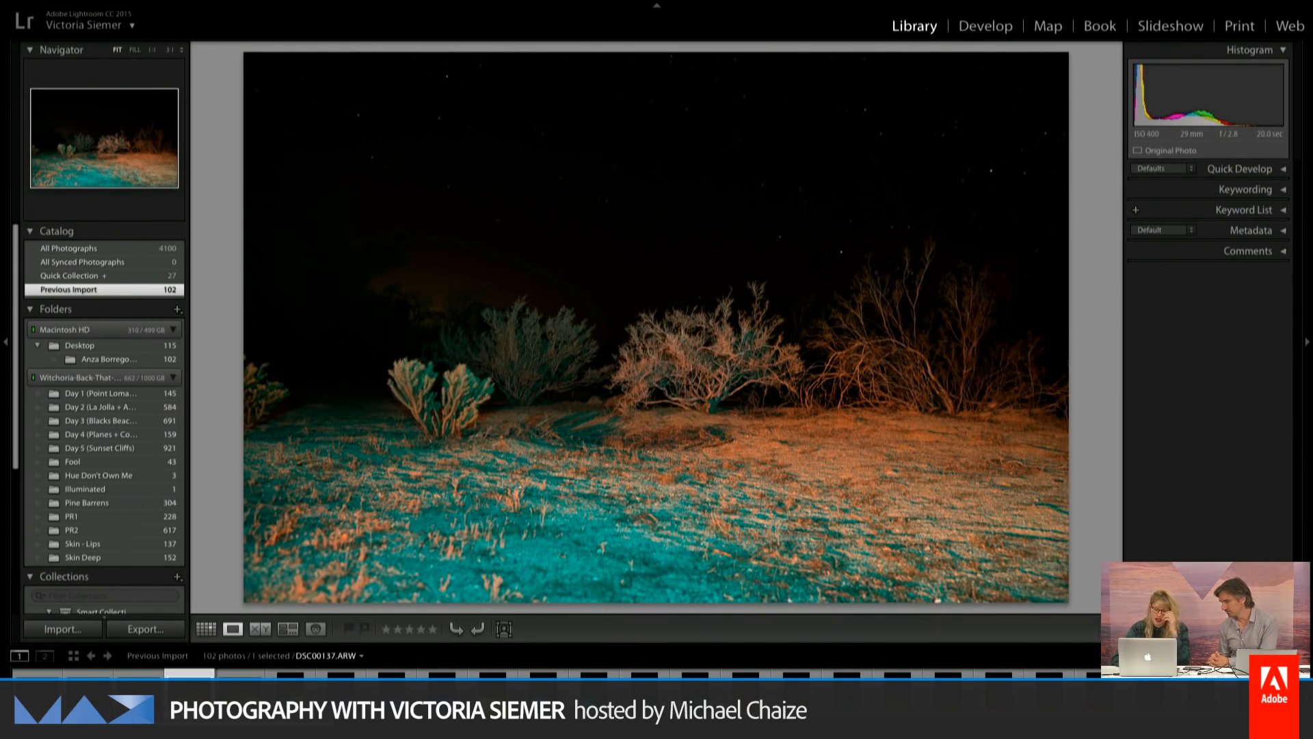
{"action": "key", "text": "Right"}
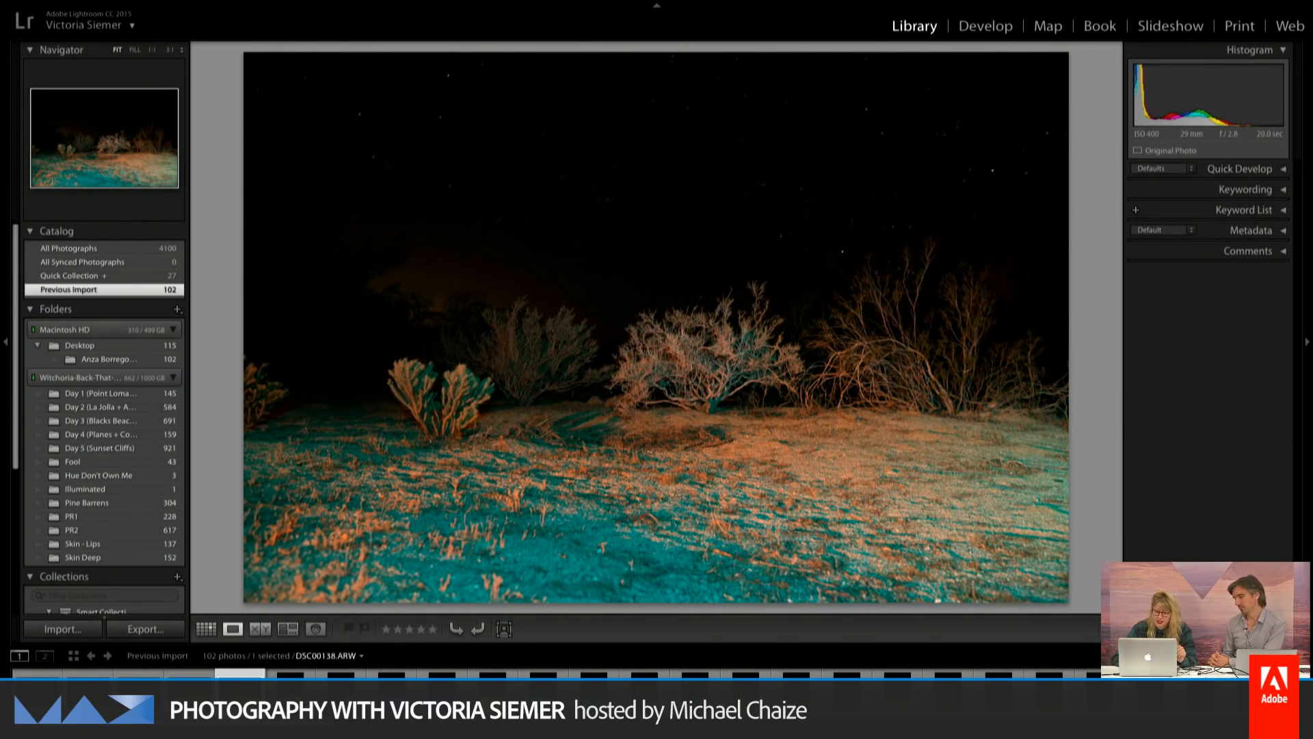
{"action": "left_click", "coordinate": [703, 372]}
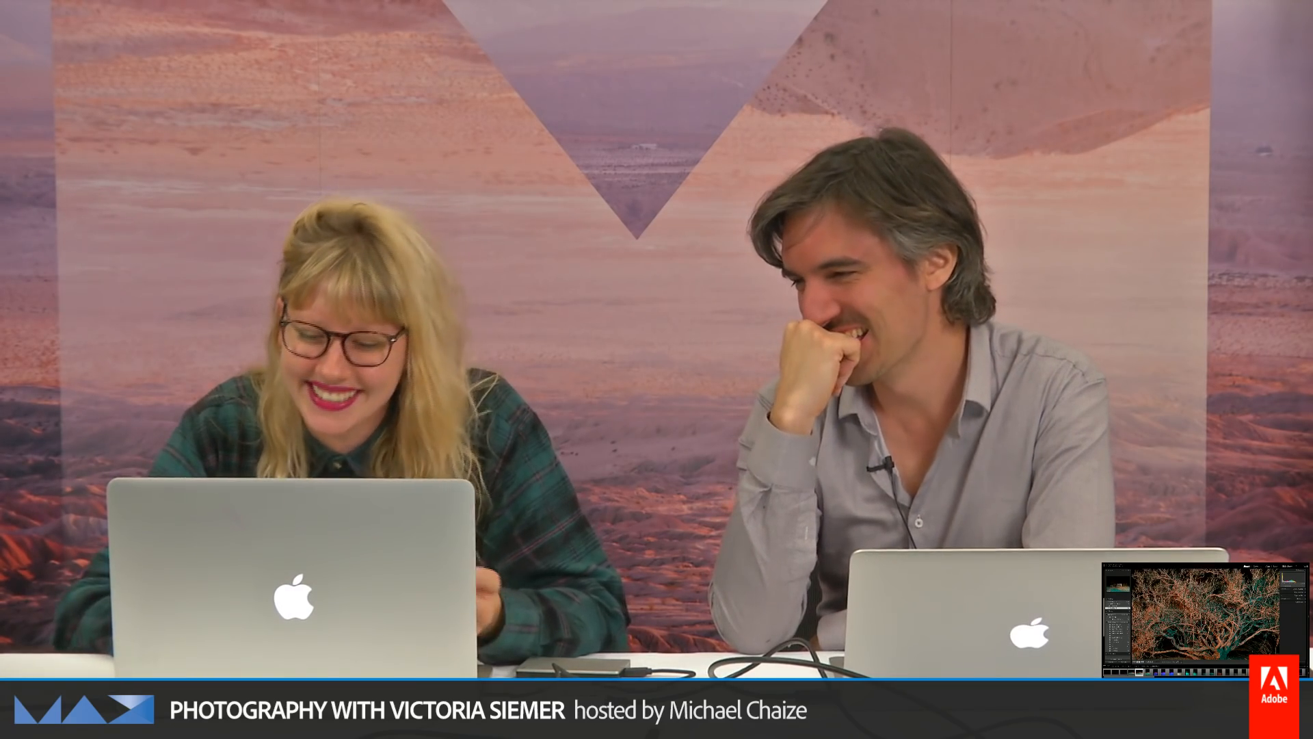
{"action": "key", "text": "Right"}
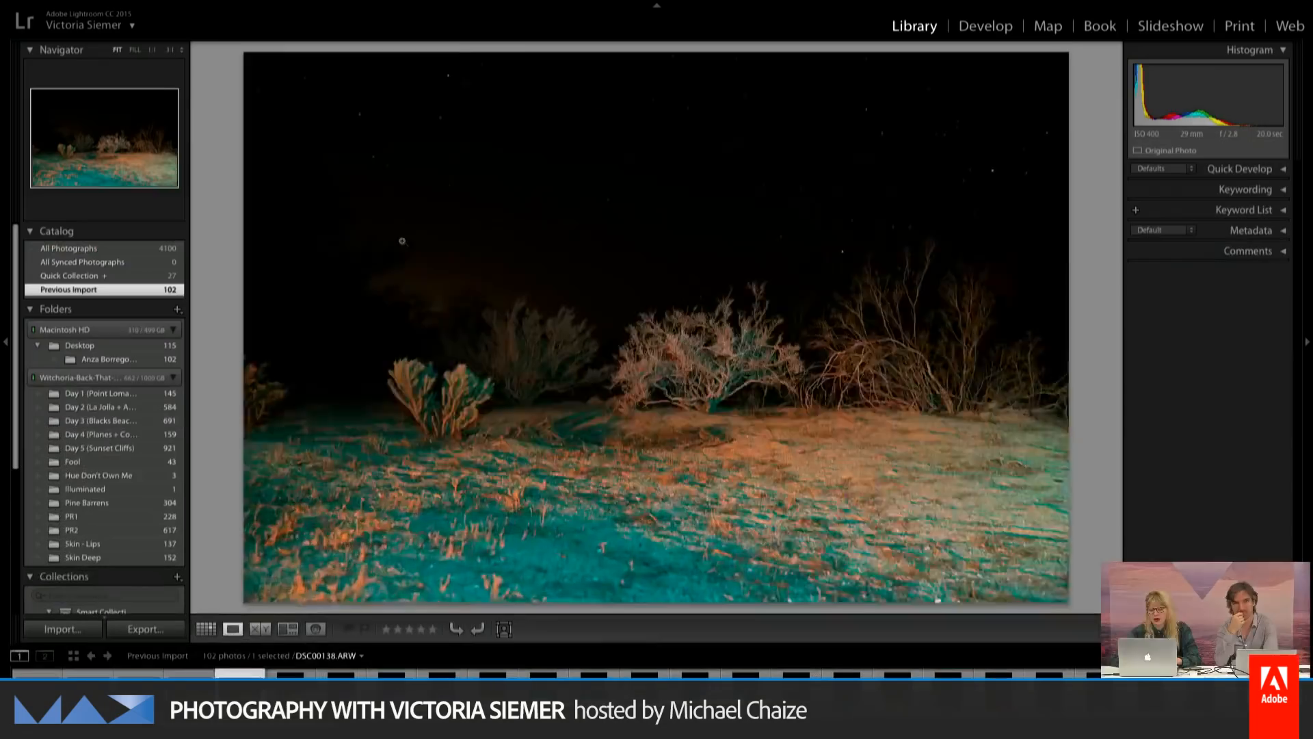
{"action": "key", "text": "Right"}
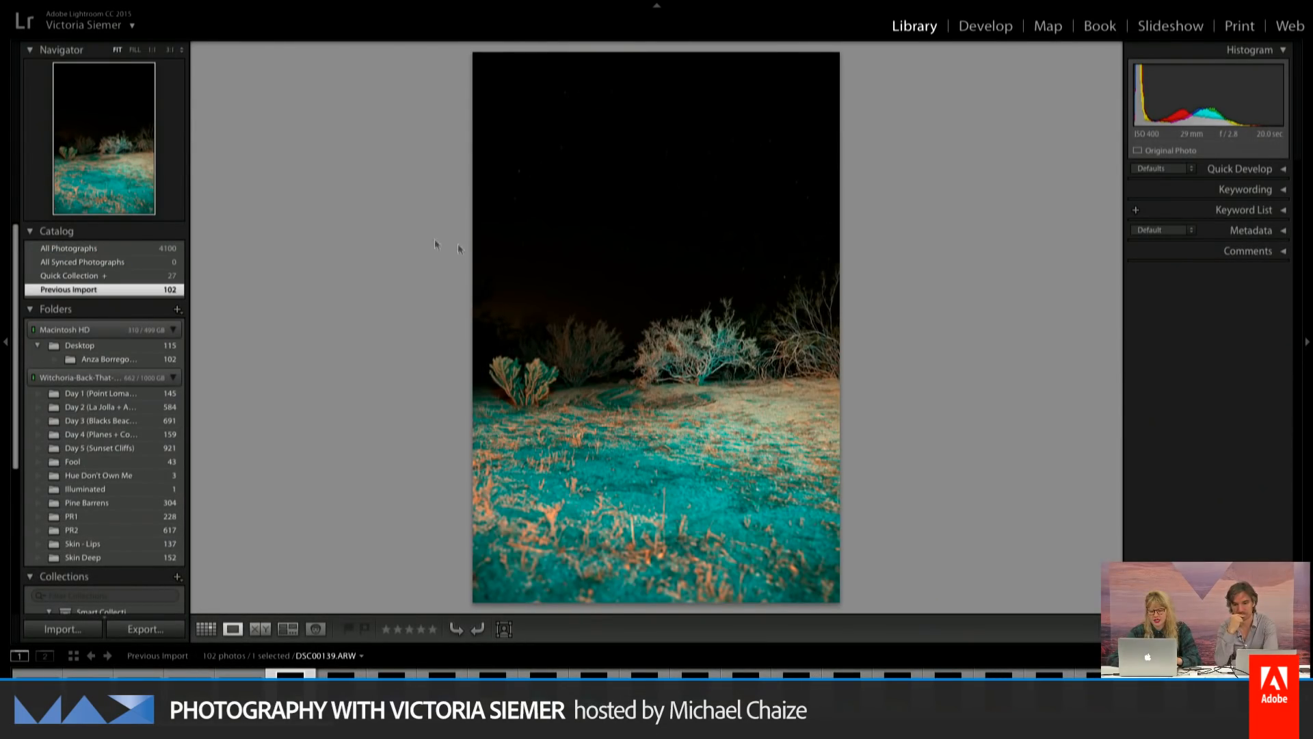
{"action": "left_click", "coordinate": [643, 375]}
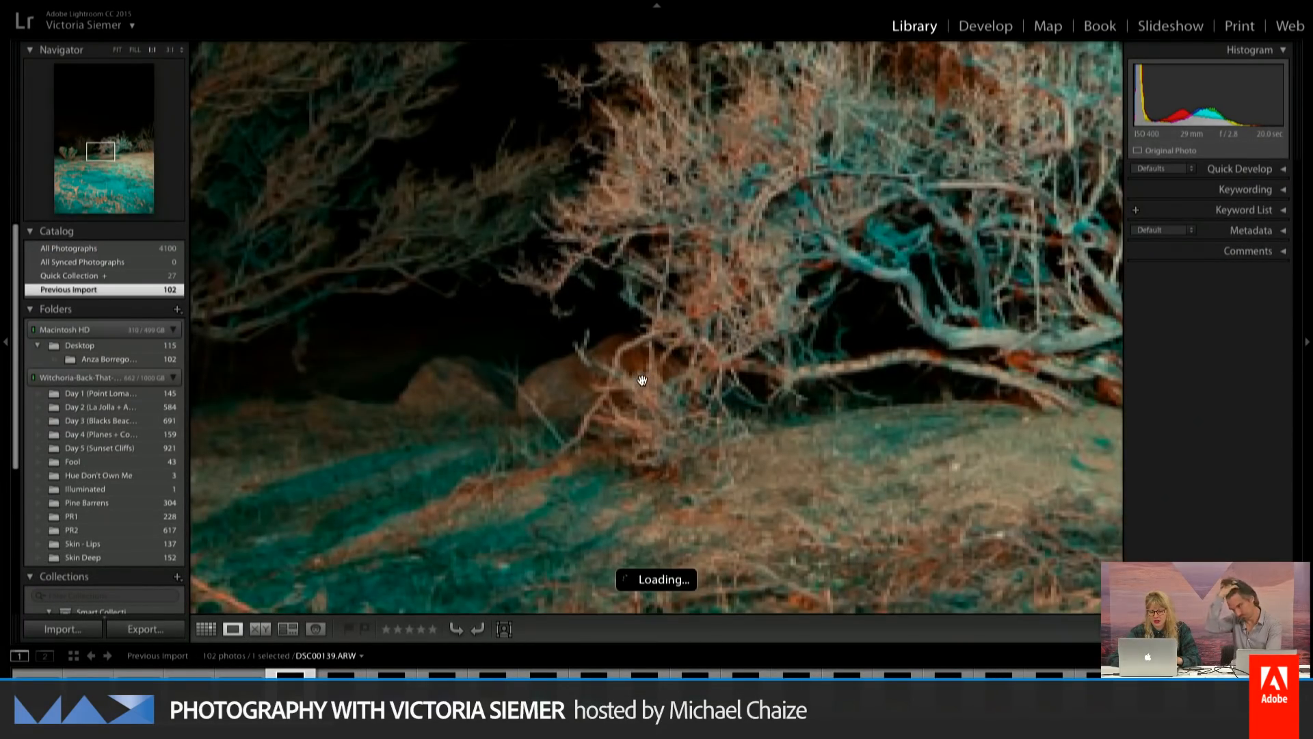
{"action": "left_click", "coordinate": [669, 325]}
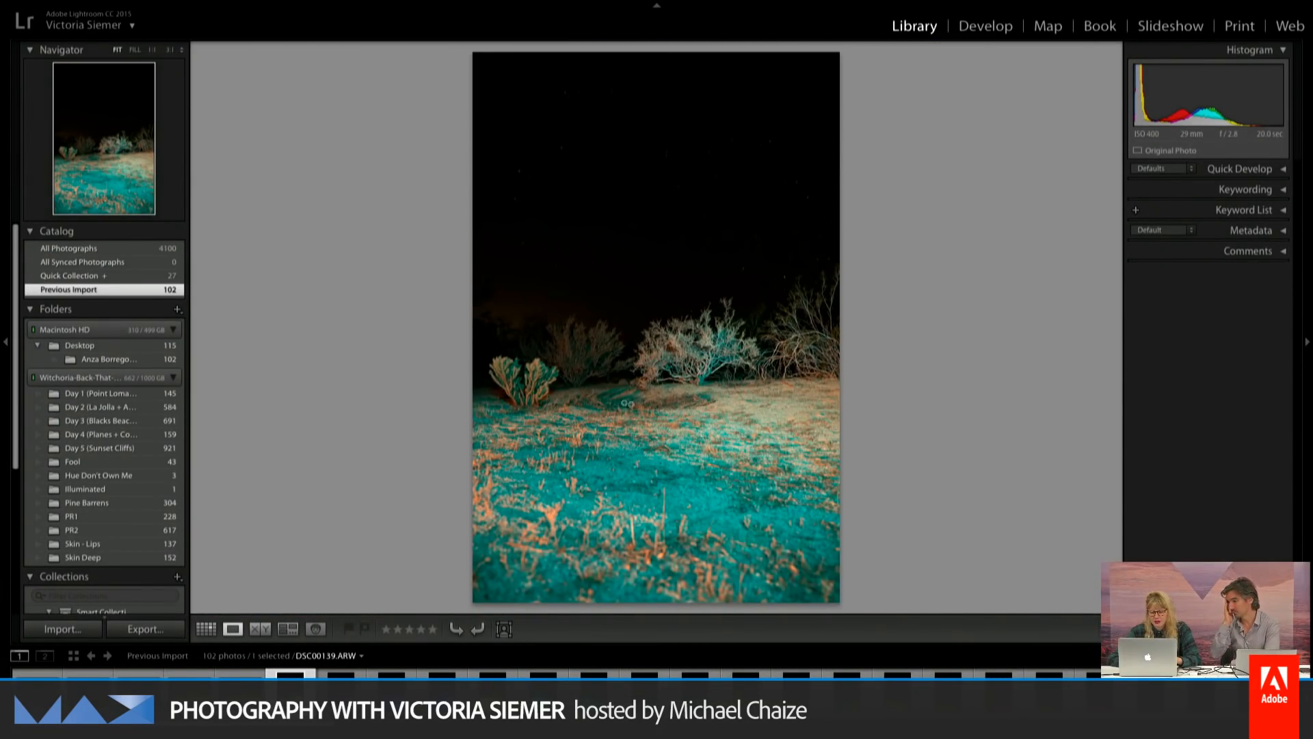
Examine the blue and pink desert shots DSC00140.ARW and DSC00141.ARW, zooming in on the shrub and the stars.
{"action": "key", "text": "Right"}
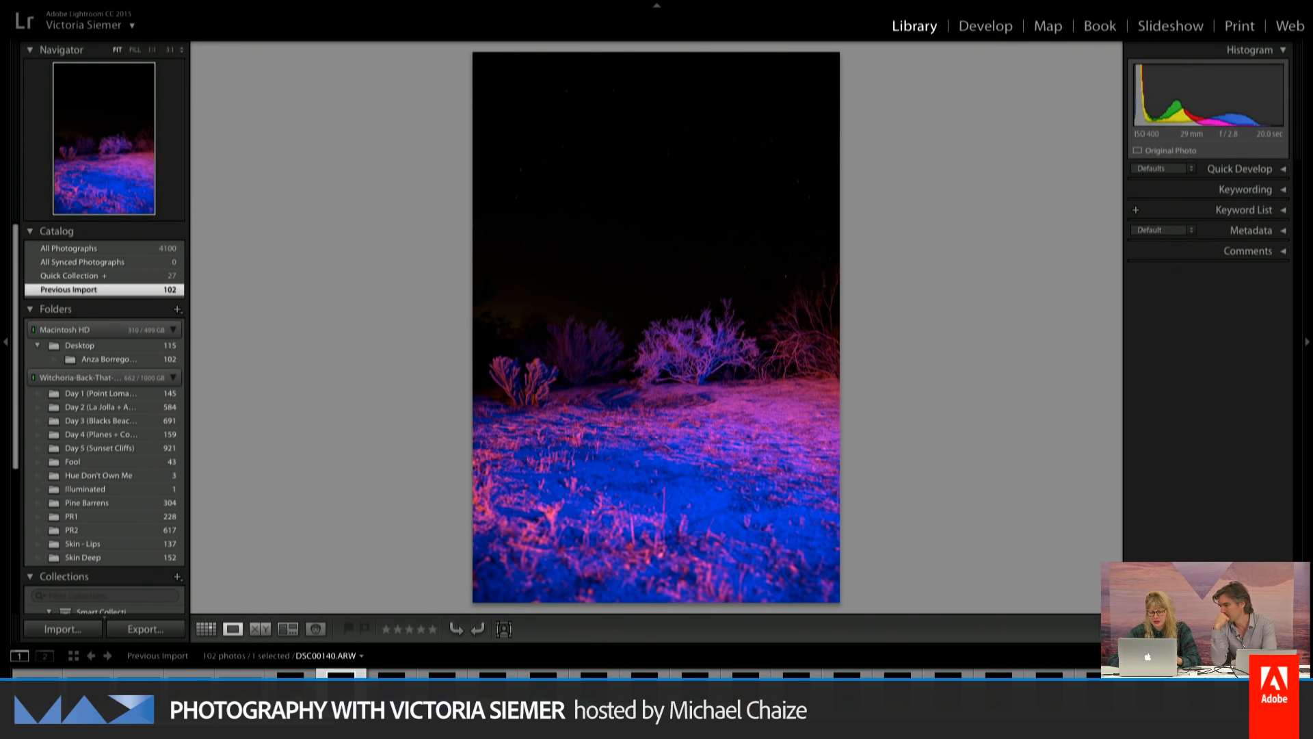
{"action": "left_click", "coordinate": [663, 366]}
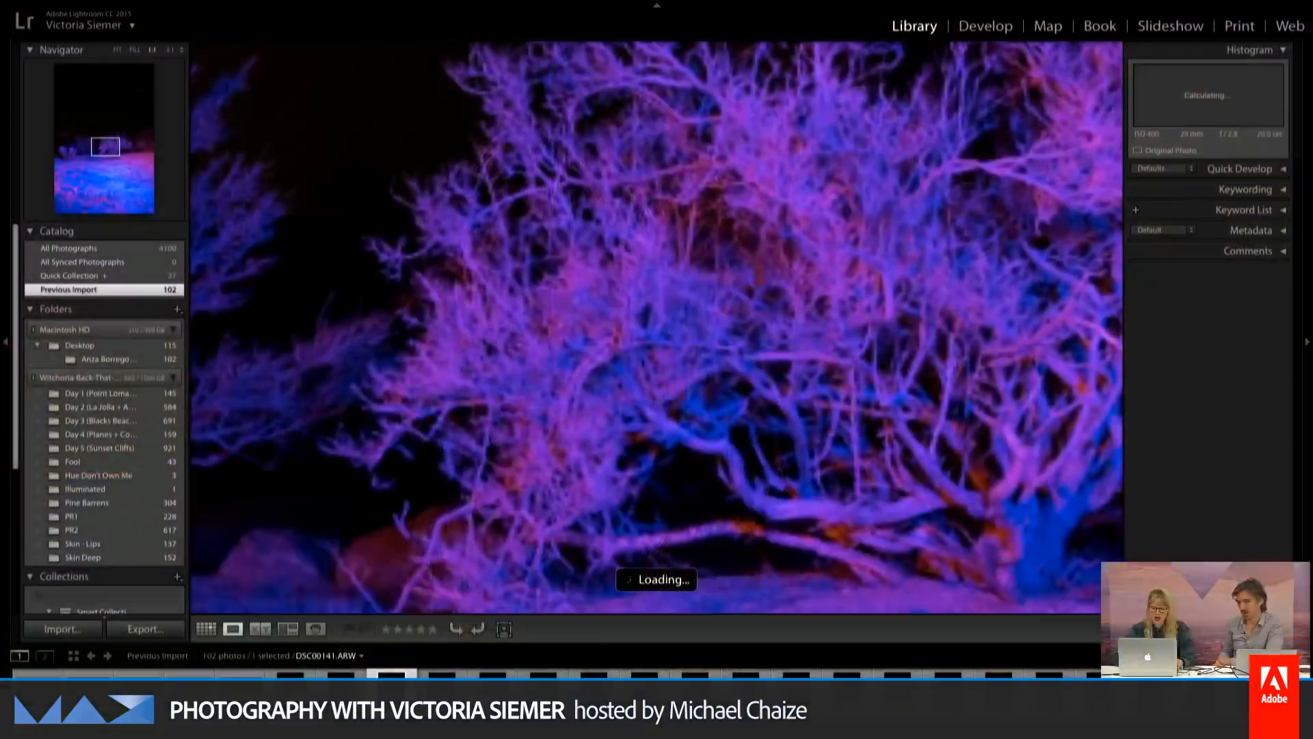
{"action": "key", "text": "z"}
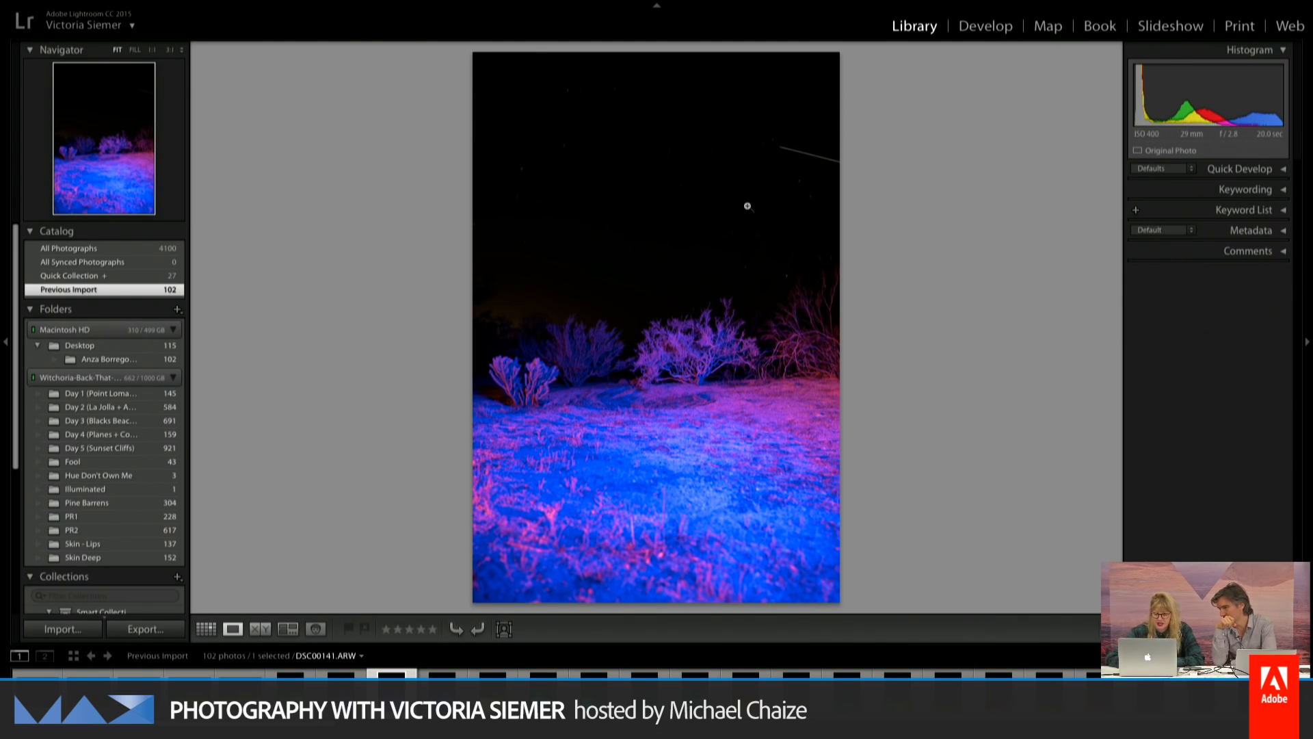
{"action": "left_click", "coordinate": [619, 209]}
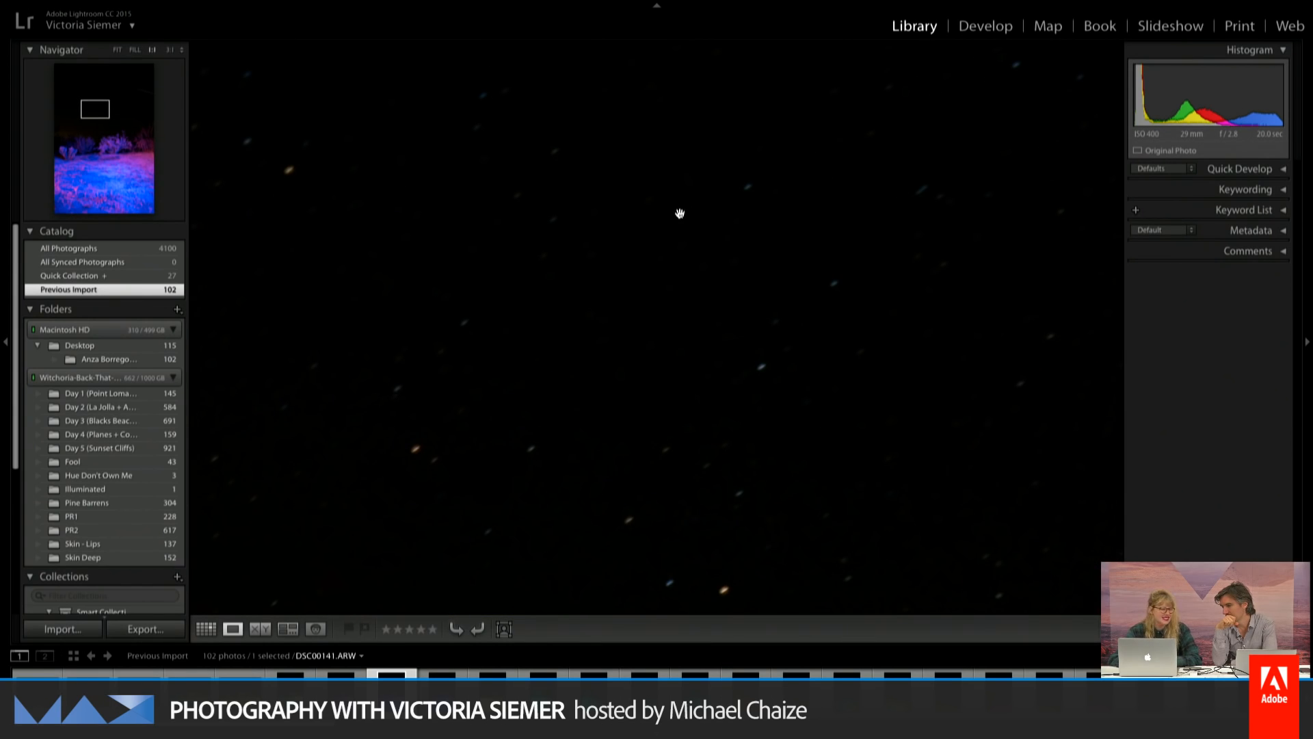
{"action": "left_click", "coordinate": [680, 214]}
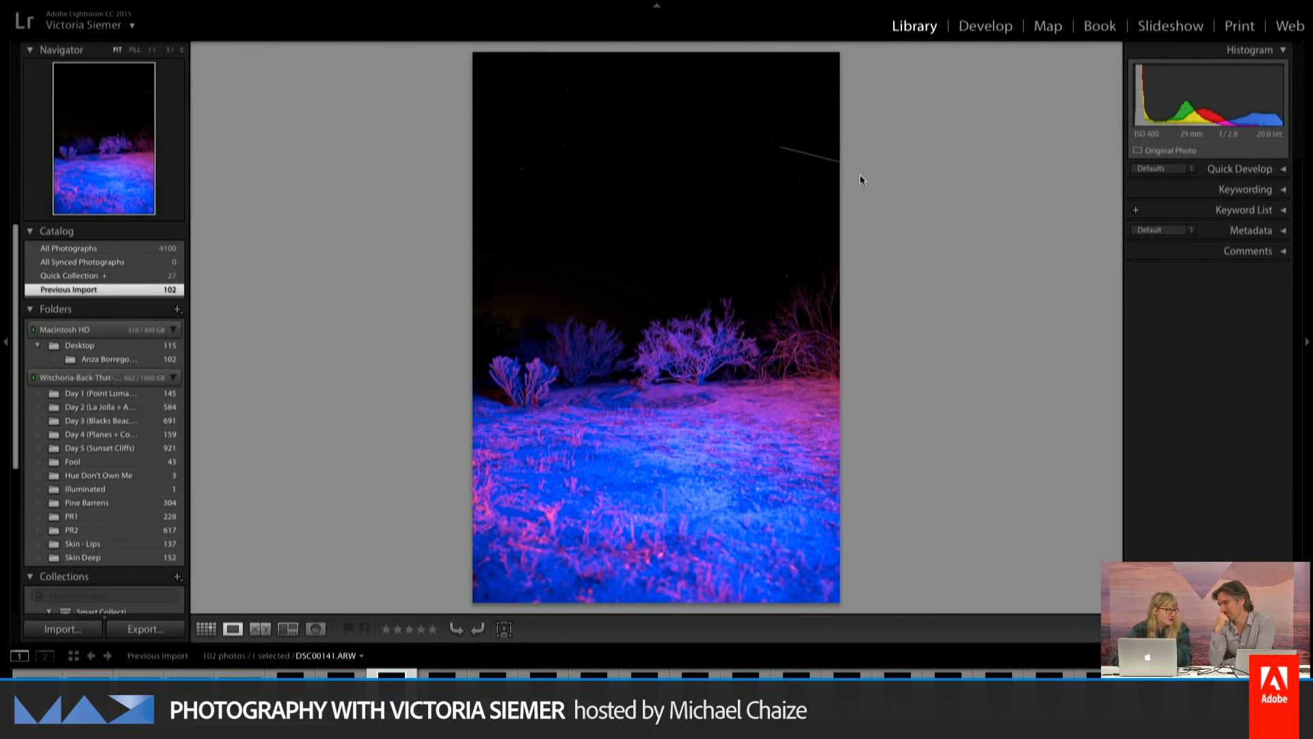
Browse the following desert shots through DSC00144.ARW and examine its teal-lit branches at 1:1.
{"action": "key", "text": "Right"}
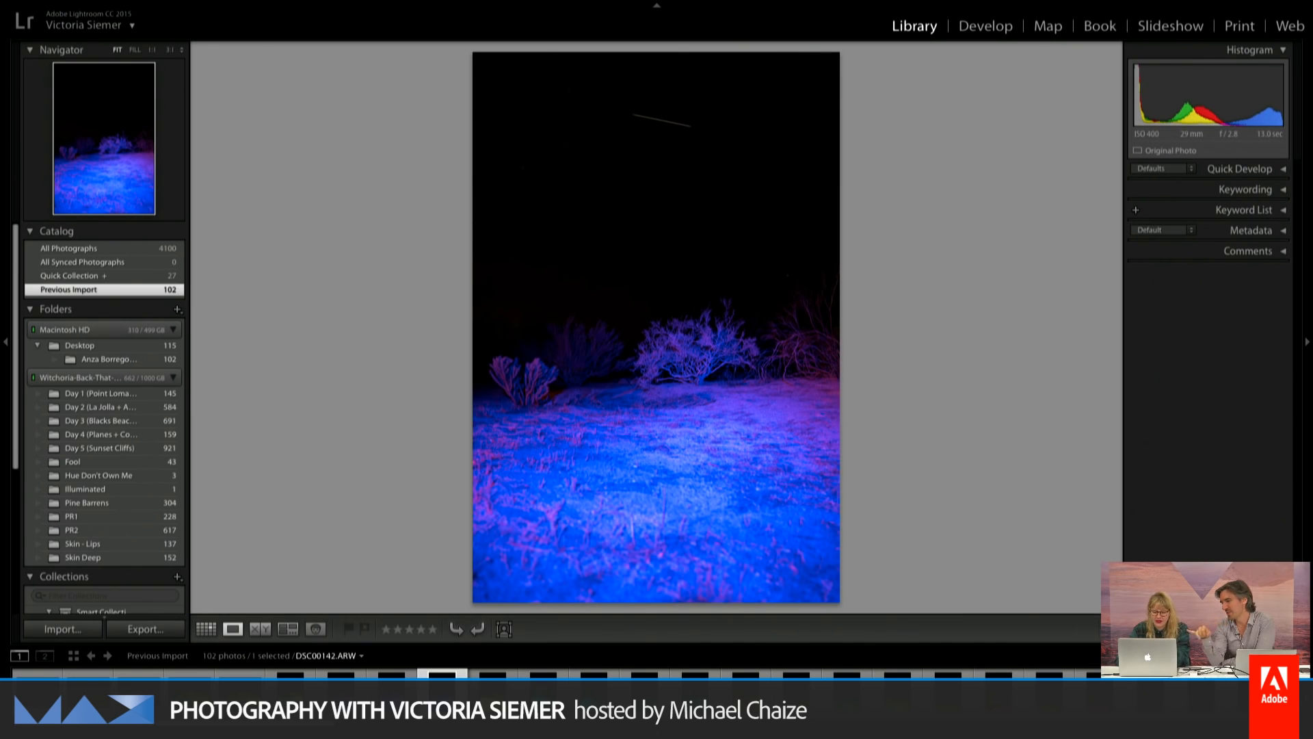
{"action": "key", "text": "Left"}
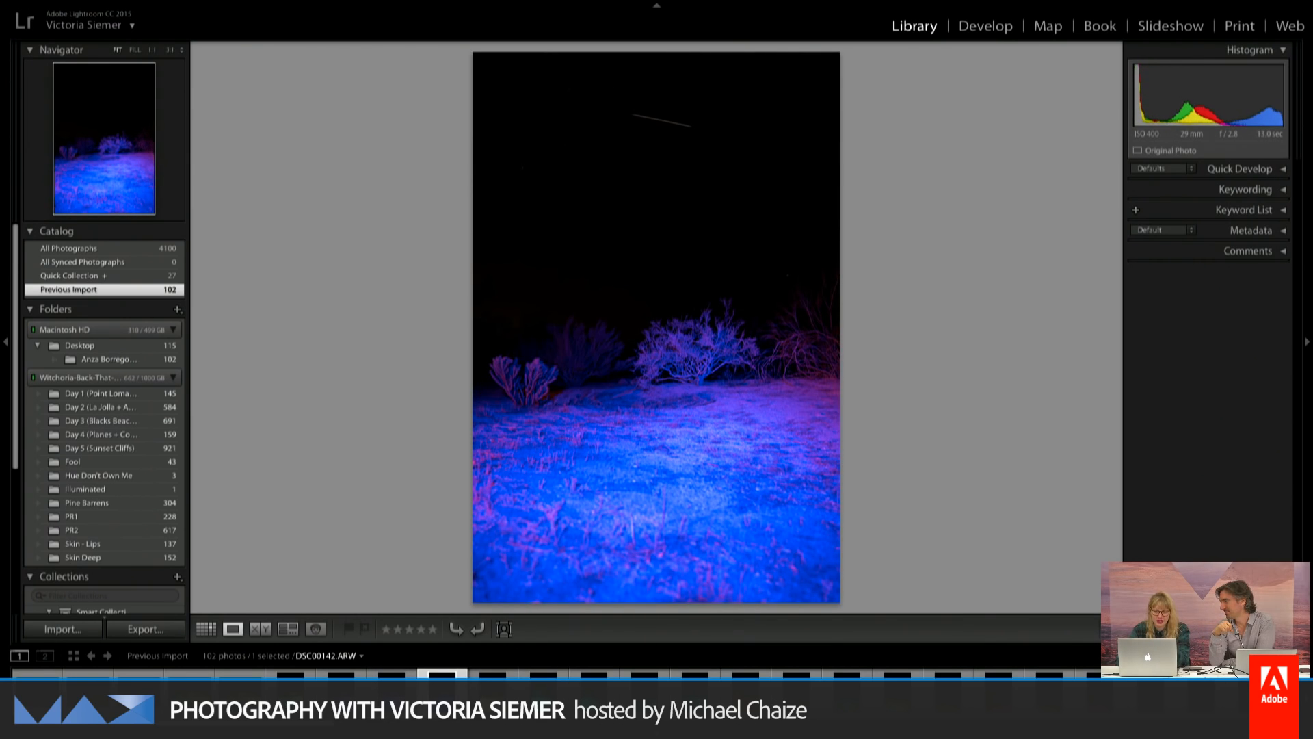
{"action": "key", "text": "Right"}
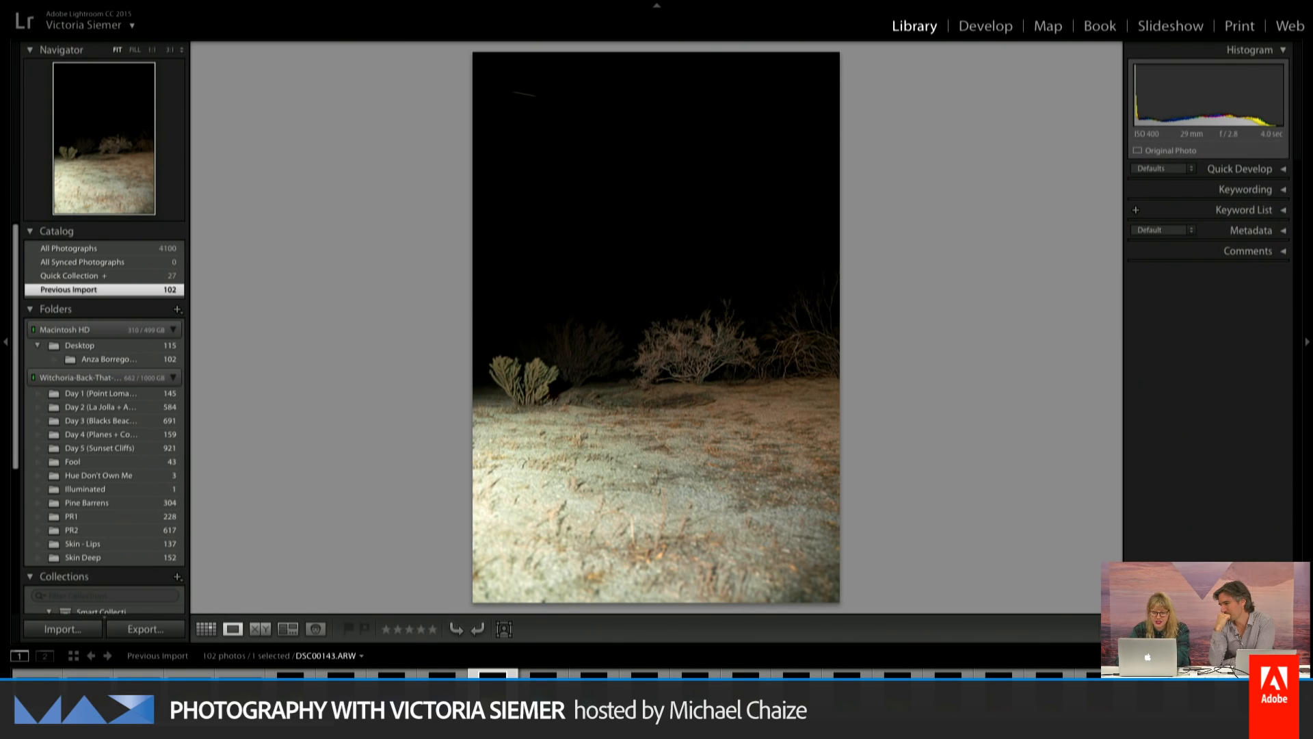
{"action": "key", "text": "Right"}
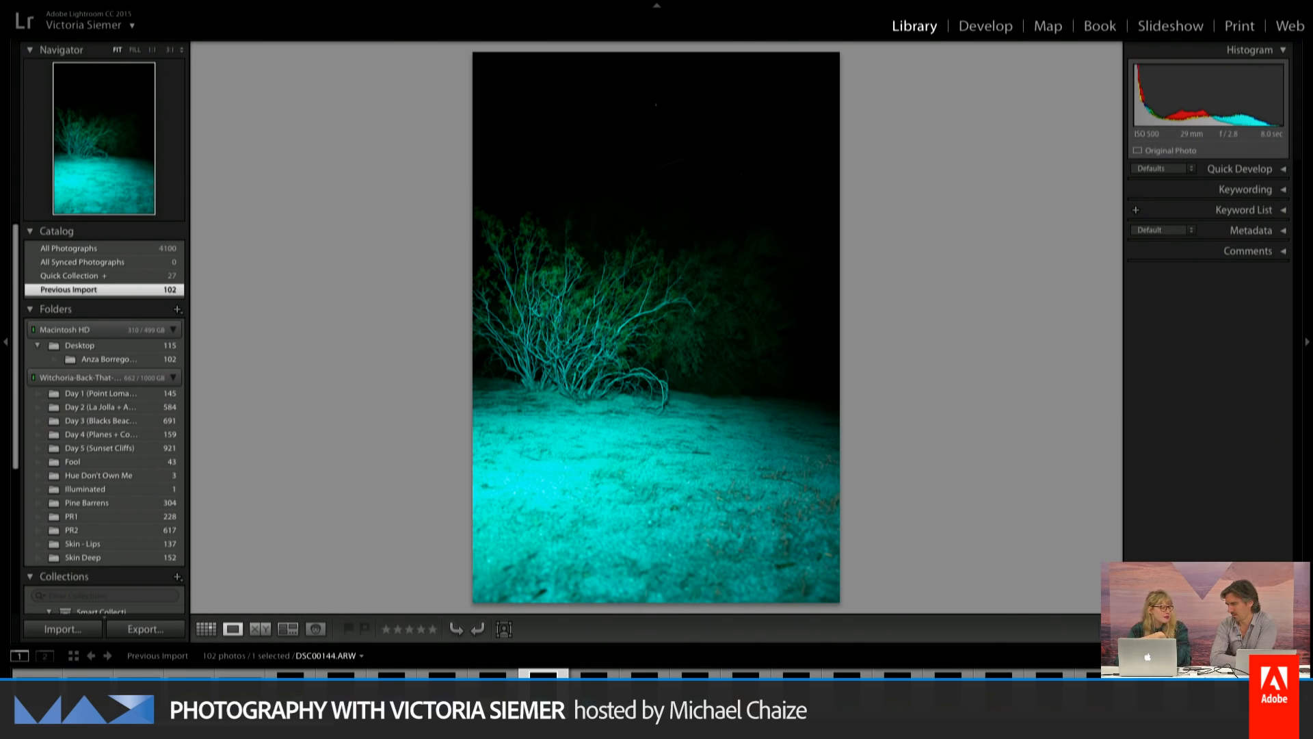
{"action": "left_click", "coordinate": [654, 365]}
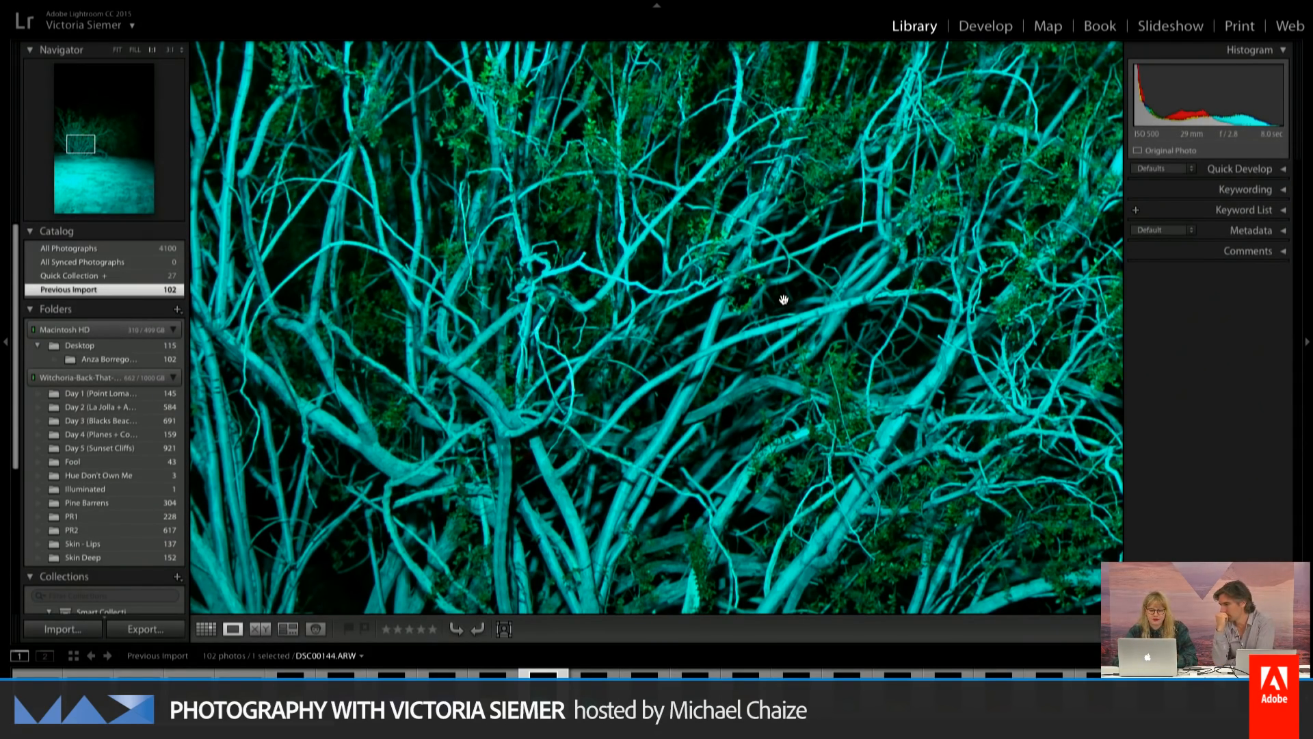
Browse past the teal-lit desert photos following DSC00144.ARW to the orange-lit dirt track shots.
{"action": "left_click", "coordinate": [784, 300]}
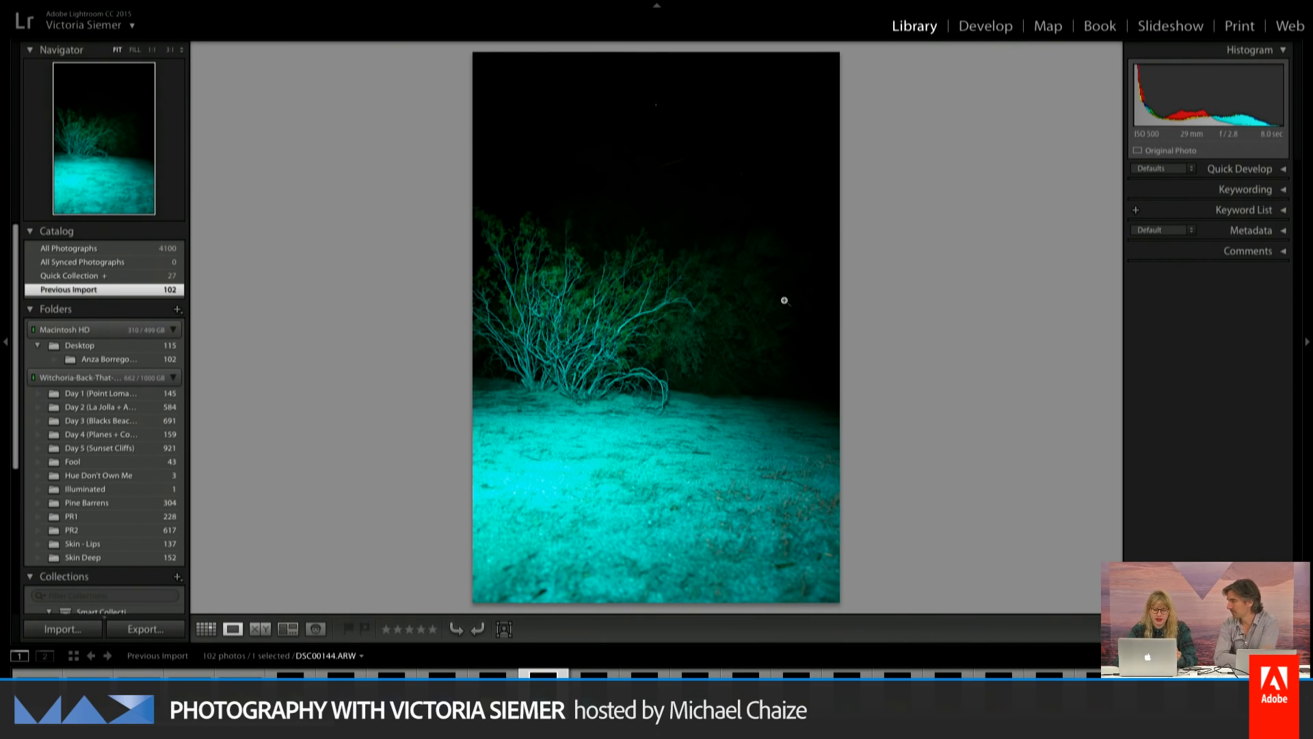
{"action": "key", "text": "Right"}
{"action": "key", "text": "Right"}
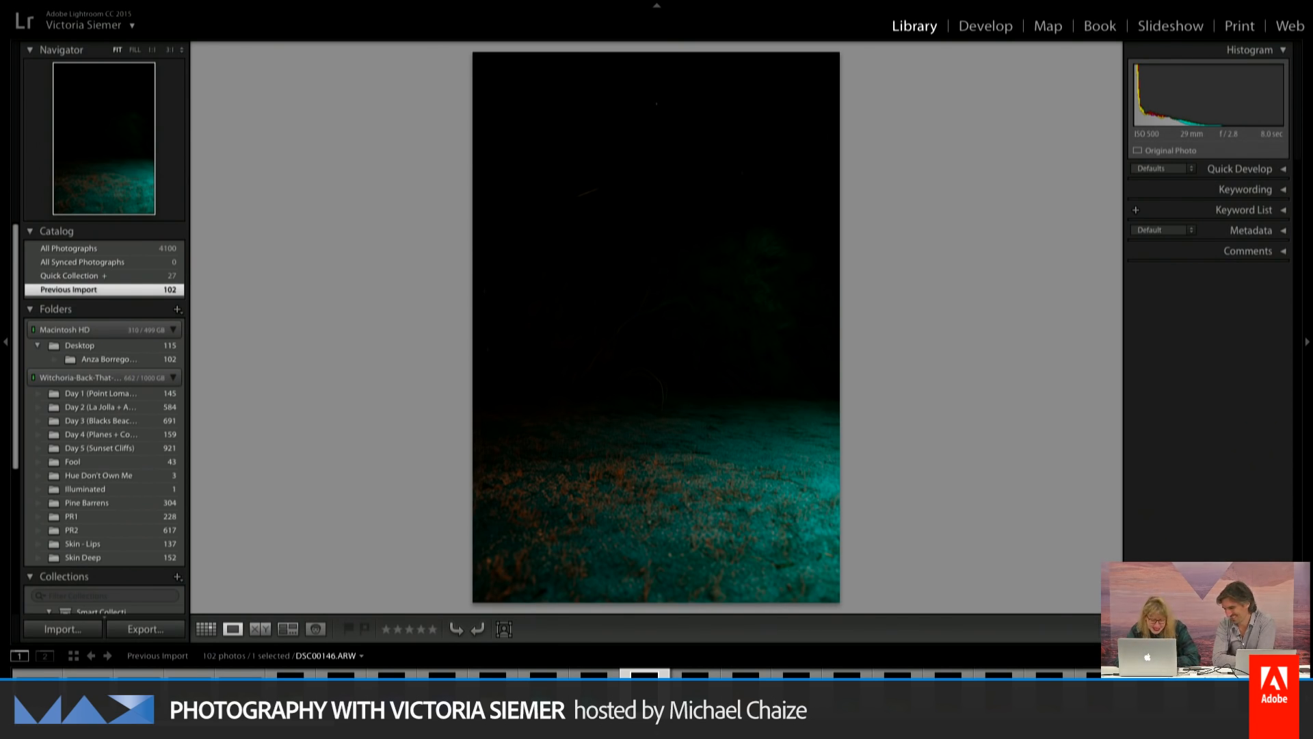
{"action": "key", "text": "Right"}
{"action": "key", "text": "Right"}
{"action": "key", "text": "Right"}
{"action": "key", "text": "Right"}
{"action": "key", "text": "Right"}
{"action": "key", "text": "Right"}
{"action": "key", "text": "Right"}
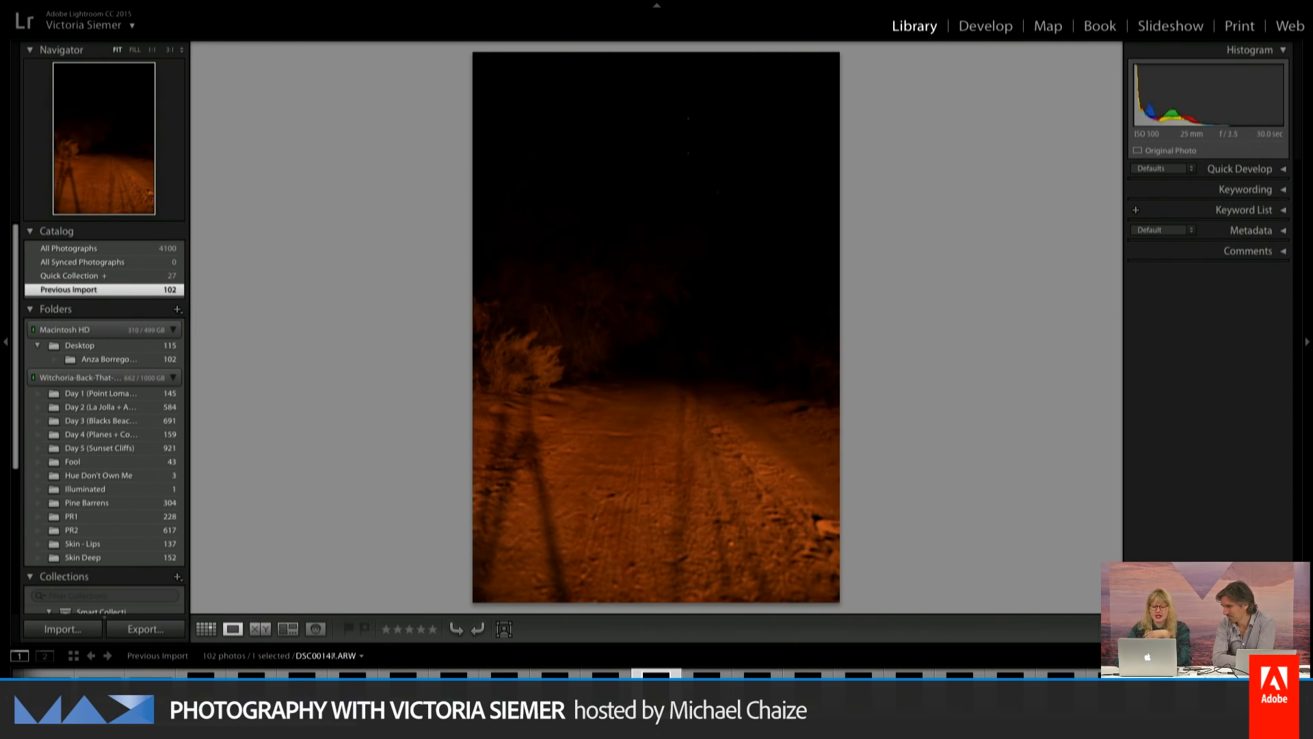
Continue through the dark desert shots to the pink-lit DSC00156.ARW and examine its shrub at 1:1.
{"action": "key", "text": "Right"}
{"action": "key", "text": "Right"}
{"action": "key", "text": "Right"}
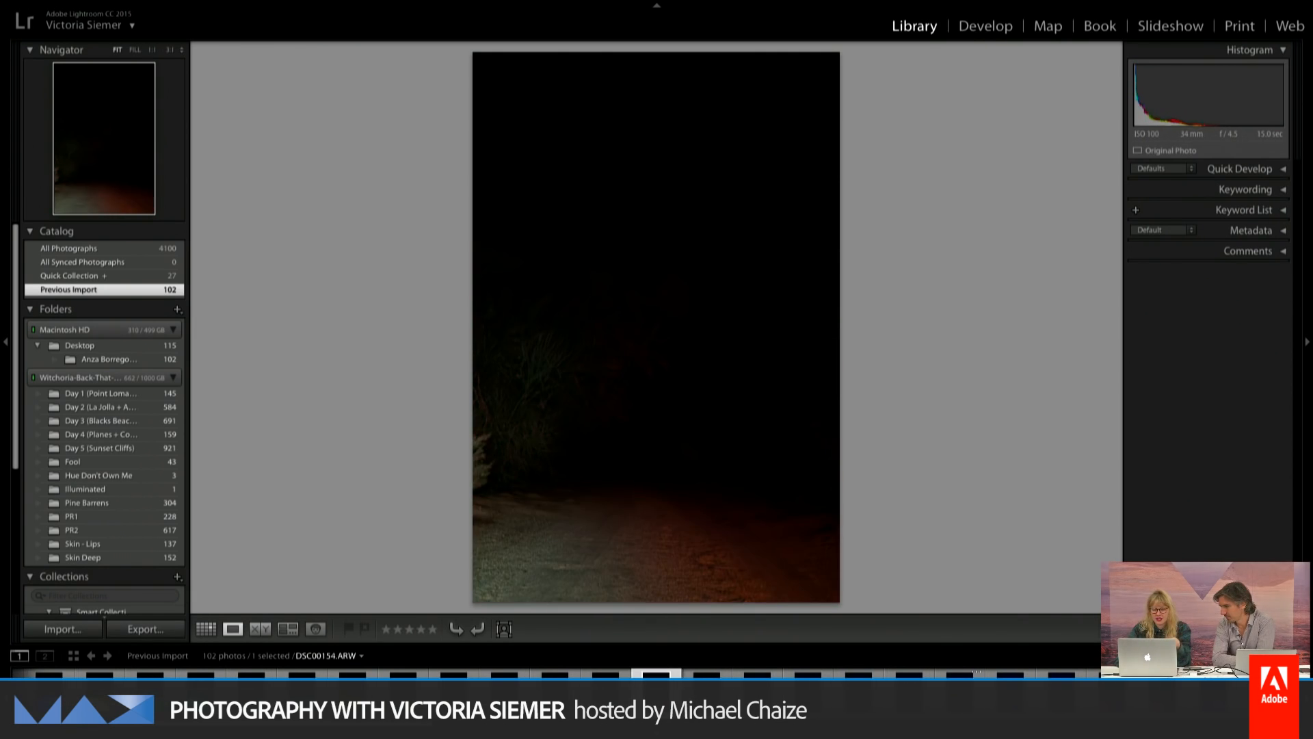
{"action": "left_click", "coordinate": [570, 387]}
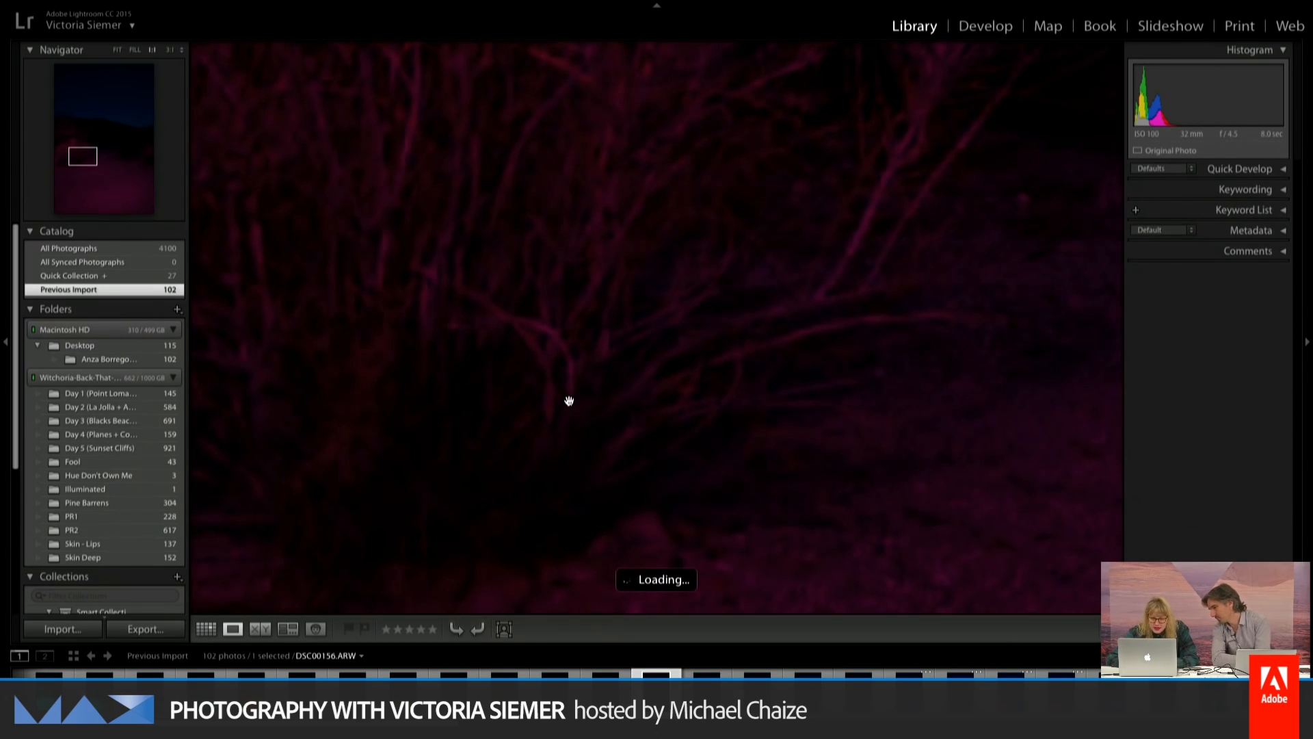
{"action": "left_click", "coordinate": [604, 256]}
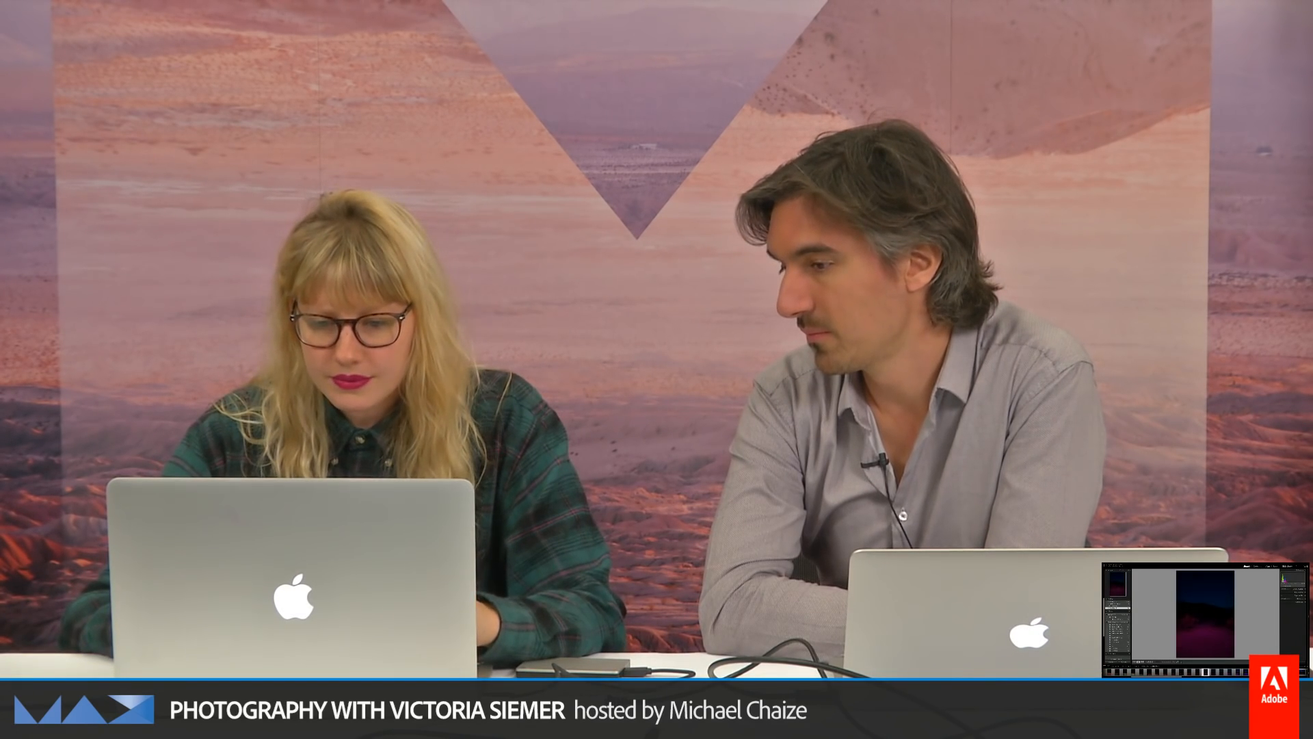
Browse to the pink and blue path photo DSC00164.ARW and examine its lit shrub at 1:1.
{"action": "key", "text": "Right"}
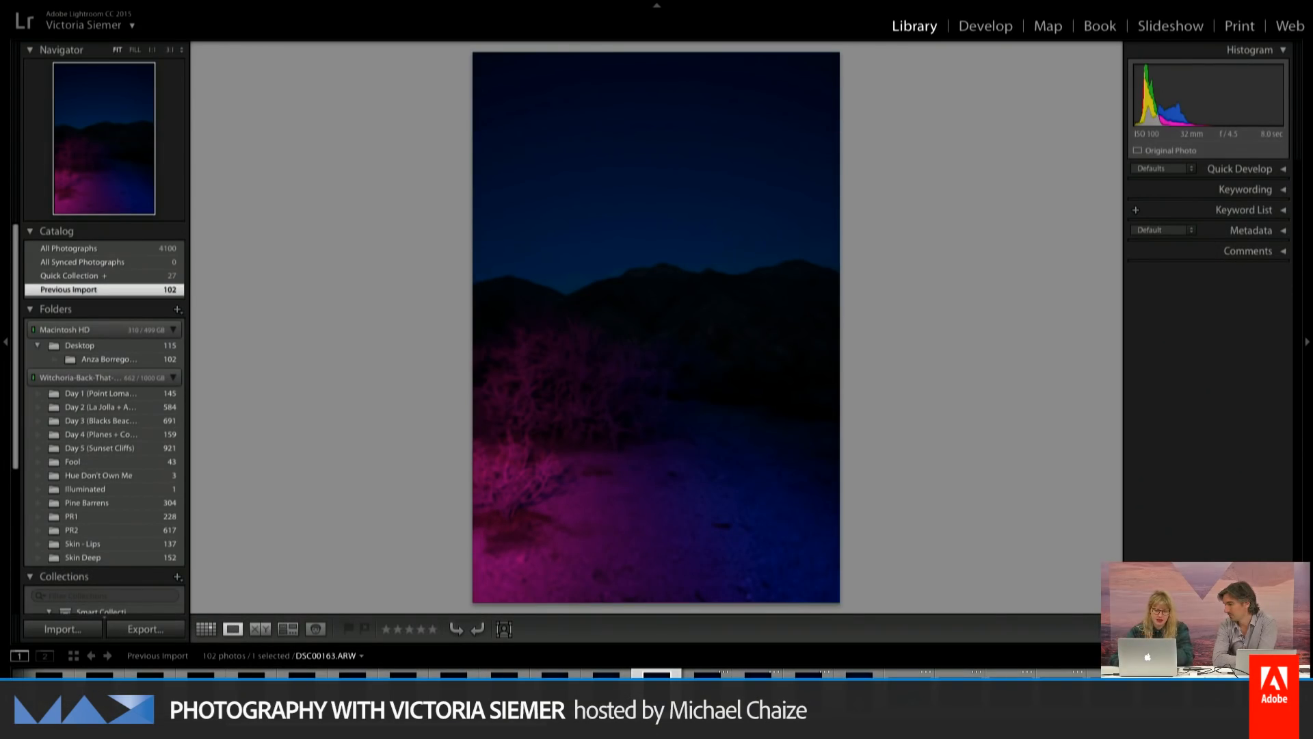
{"action": "key", "text": "Right"}
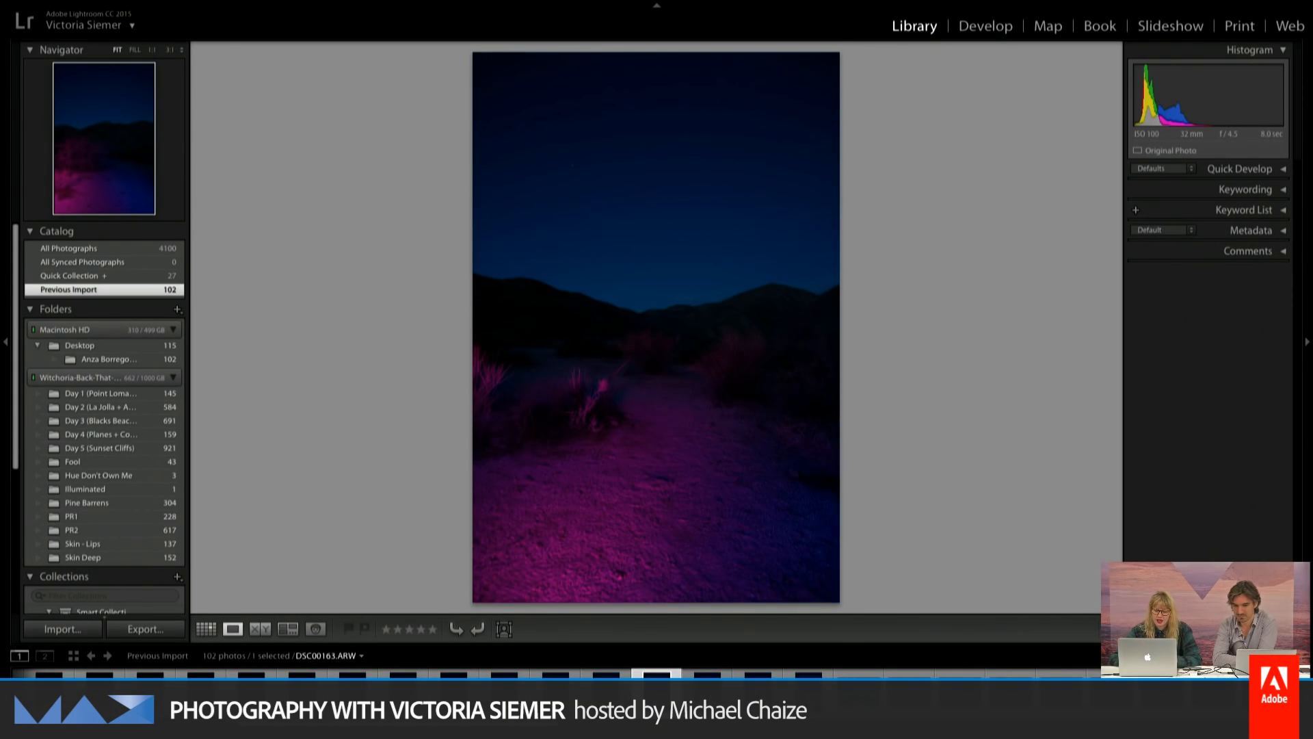
{"action": "left_click", "coordinate": [559, 441]}
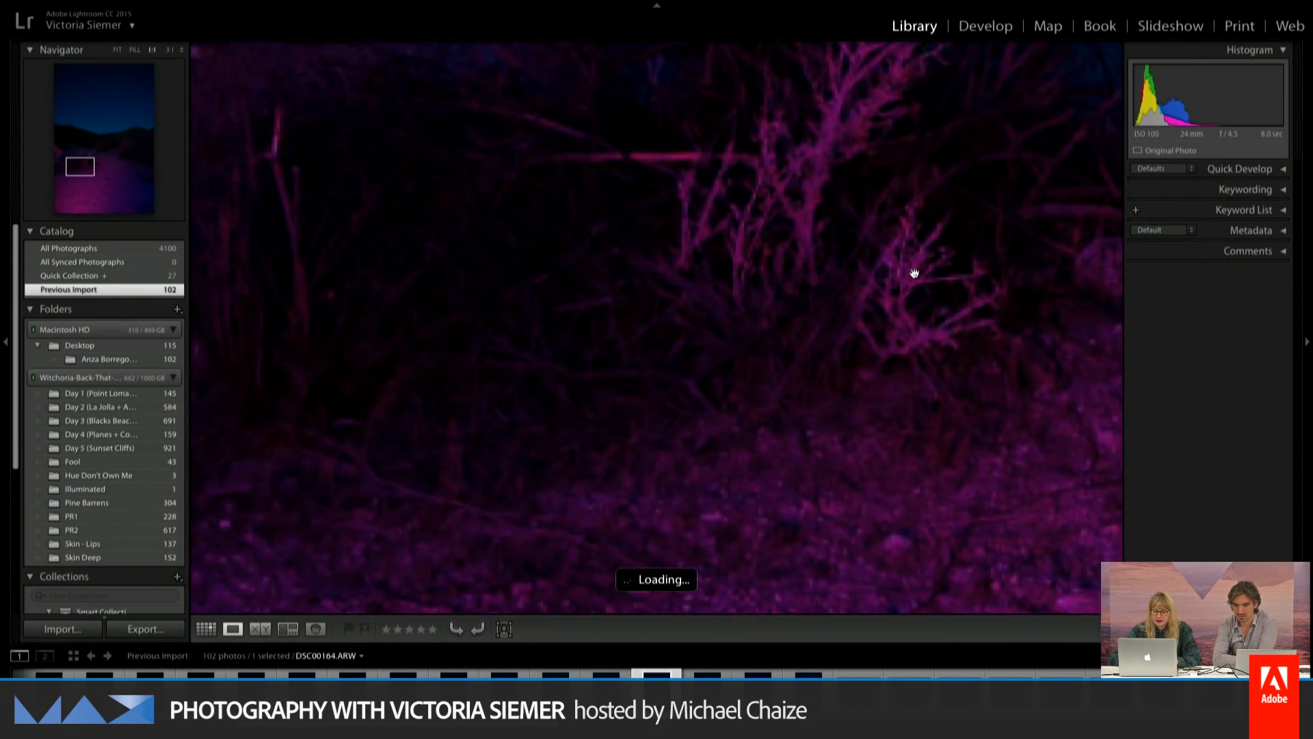
{"action": "left_click_drag", "start_coordinate": [915, 272], "coordinate": [632, 450]}
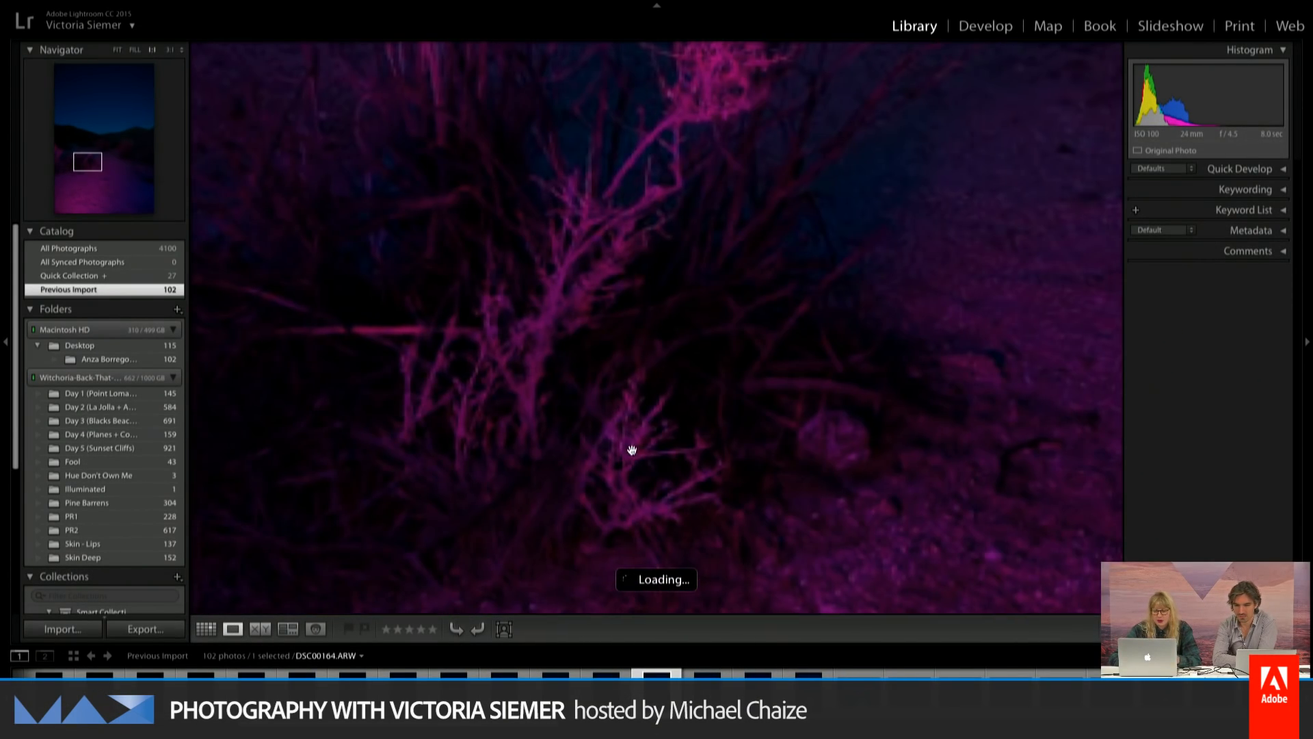
{"action": "left_click", "coordinate": [737, 290]}
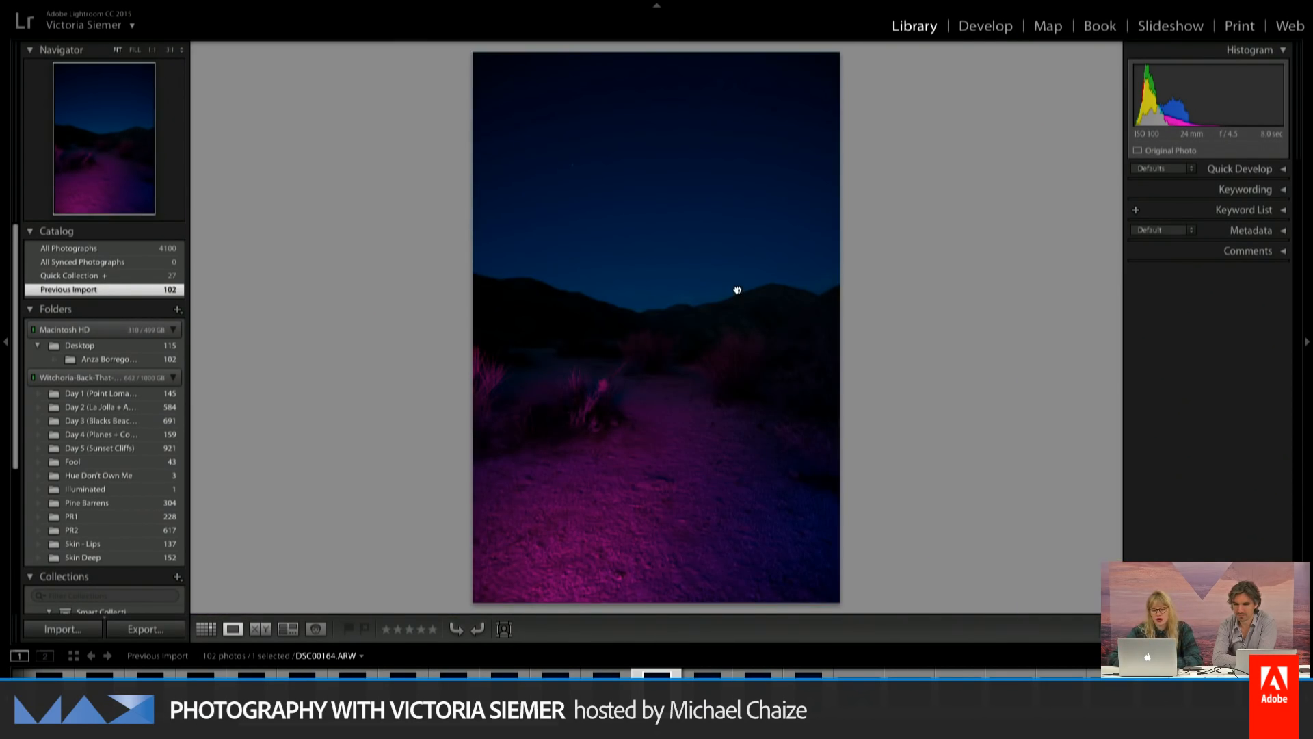
{"action": "left_click", "coordinate": [738, 289]}
{"action": "left_click", "coordinate": [737, 289]}
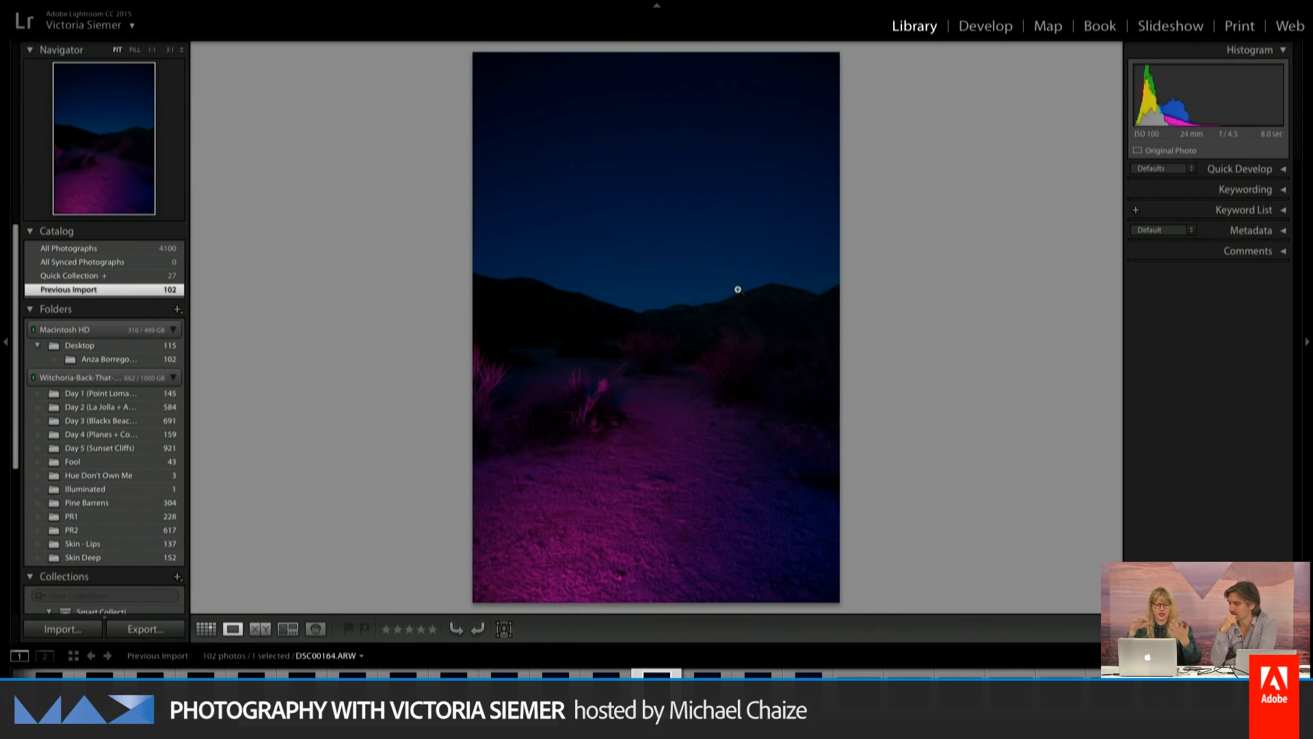
Compare the lighting of the path shots DSC00164.ARW through DSC00167.ARW by stepping back and forth between them.
{"action": "key", "text": "Right"}
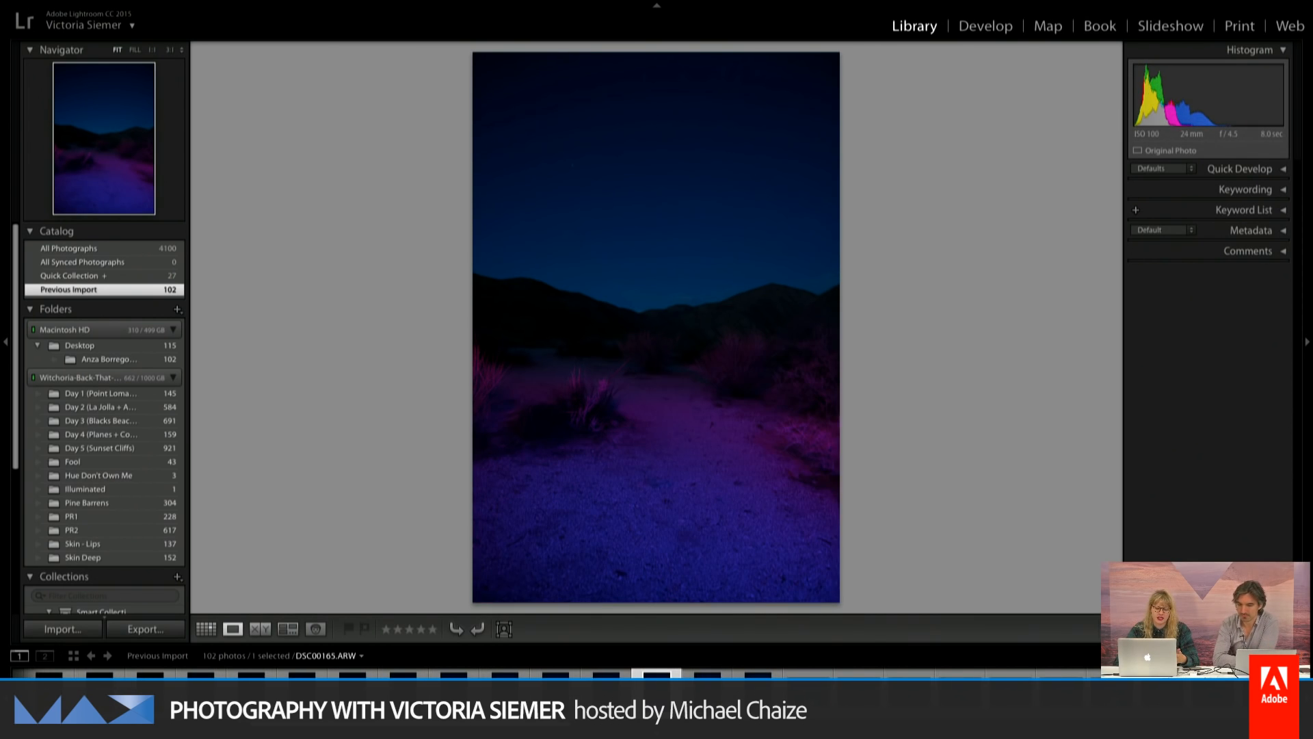
{"action": "key", "text": "Left"}
{"action": "key", "text": "Right"}
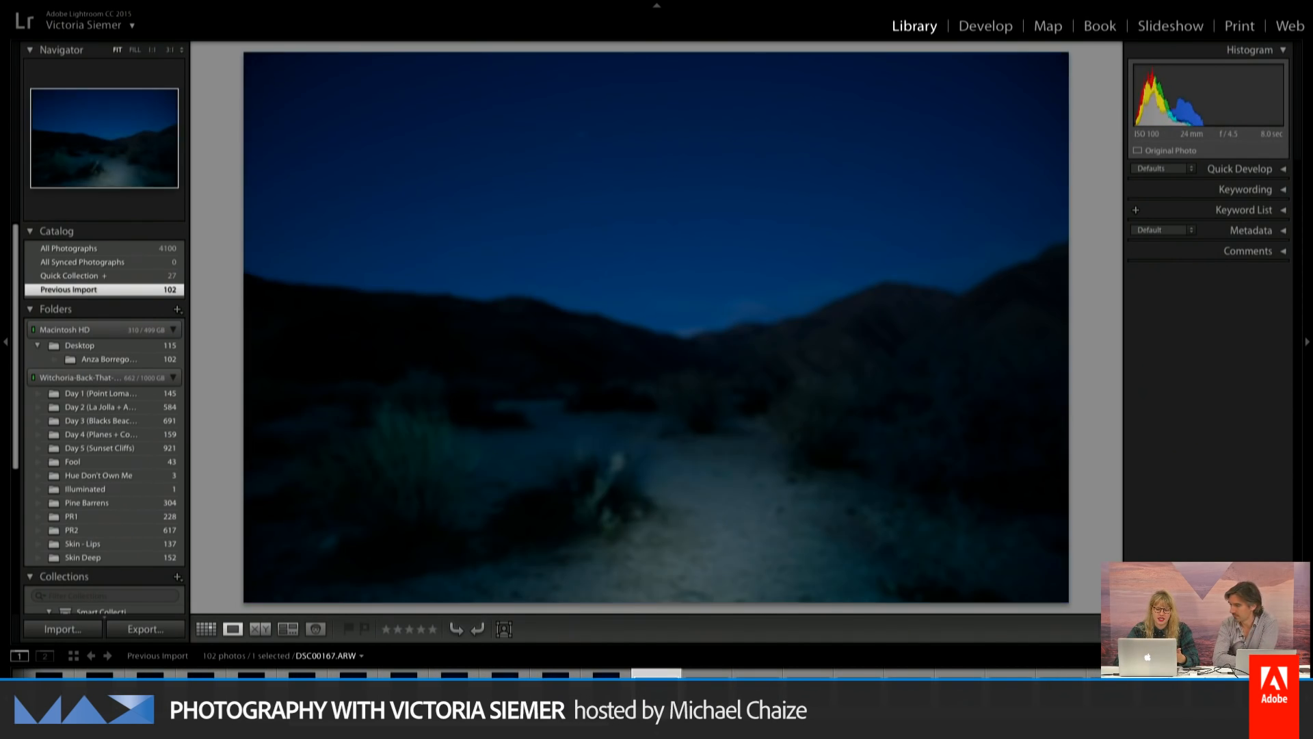
{"action": "key", "text": "Right"}
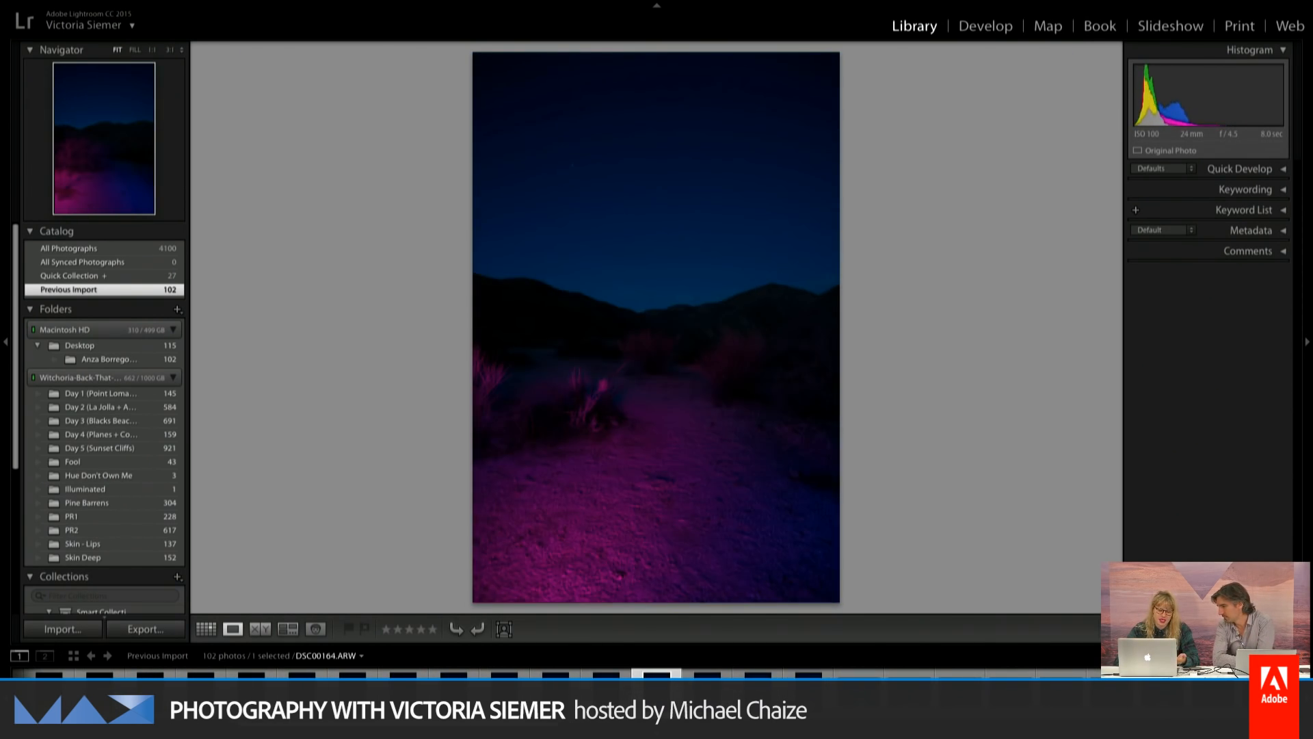
{"action": "key", "text": "Left"}
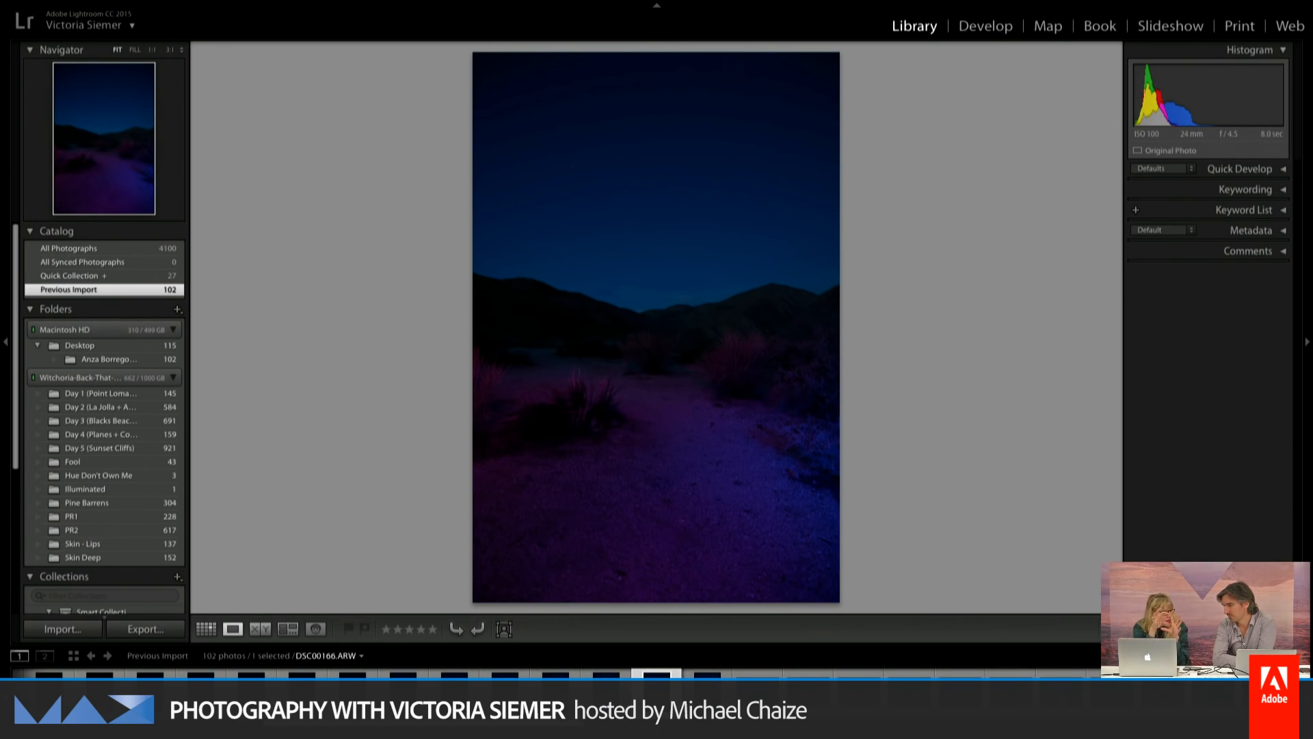
{"action": "key", "text": "Right"}
{"action": "key", "text": "Left"}
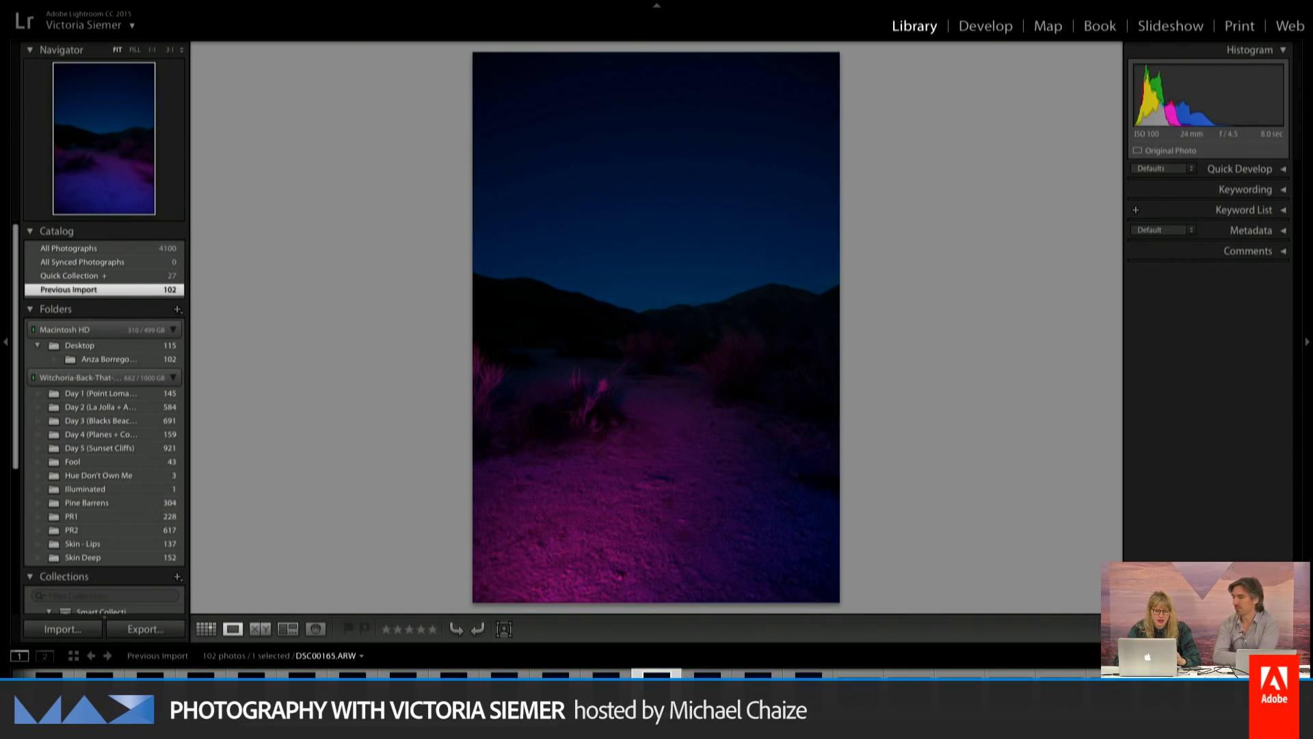
{"action": "key", "text": "Right"}
{"action": "key", "text": "Right"}
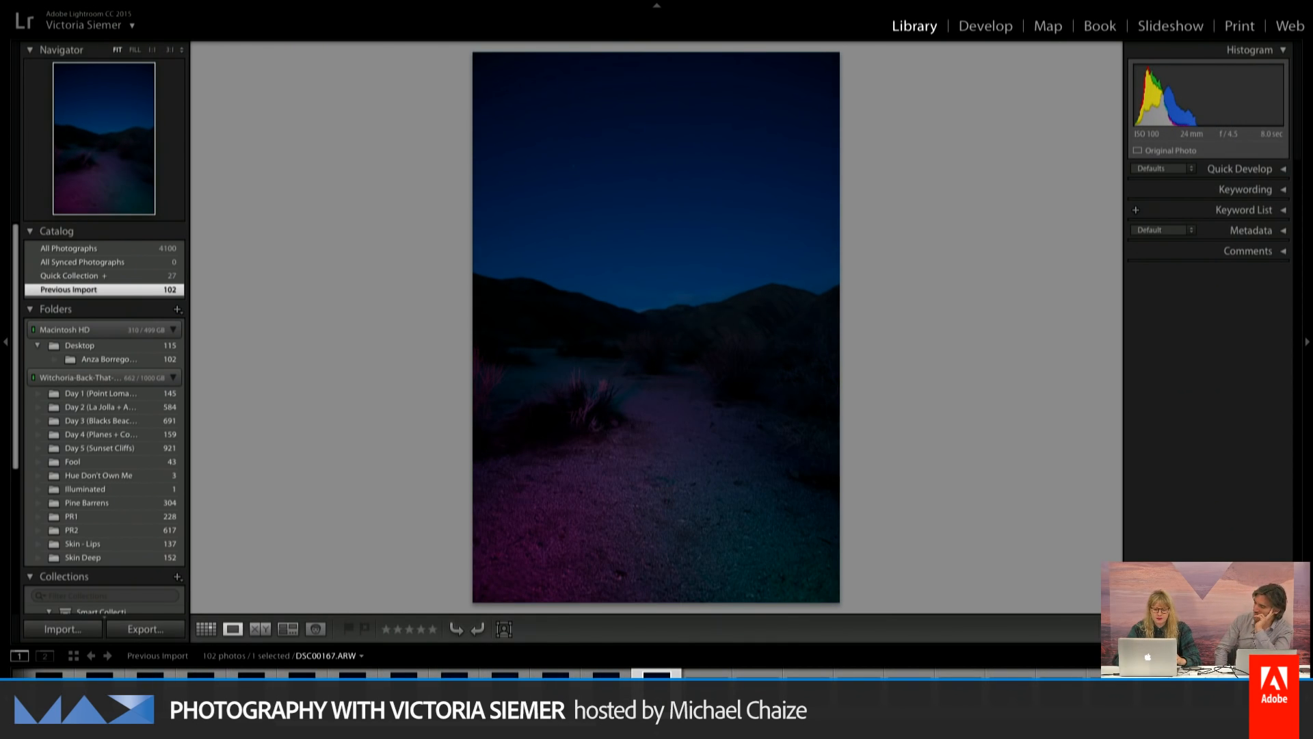
Examine the ground of DSC00167.ARW at 1:1 and return to DSC00166.ARW.
{"action": "left_click", "coordinate": [691, 401]}
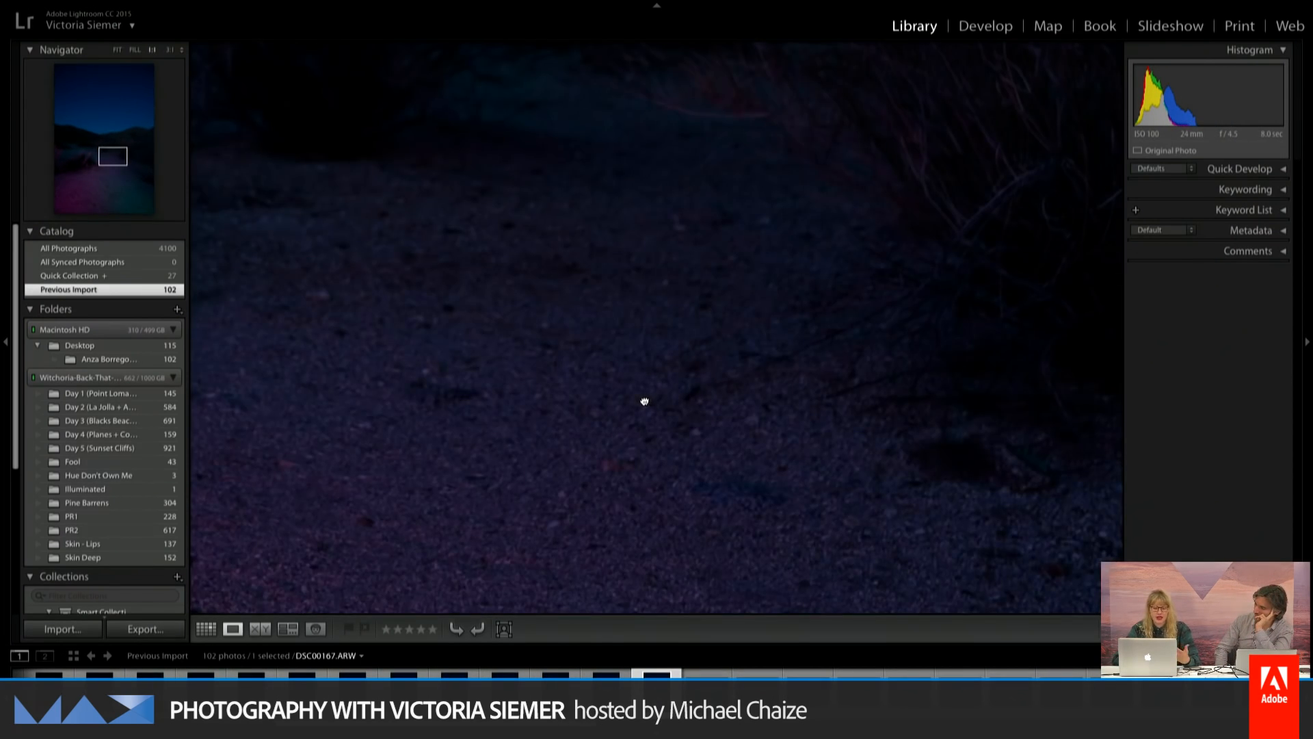
{"action": "left_click", "coordinate": [645, 399]}
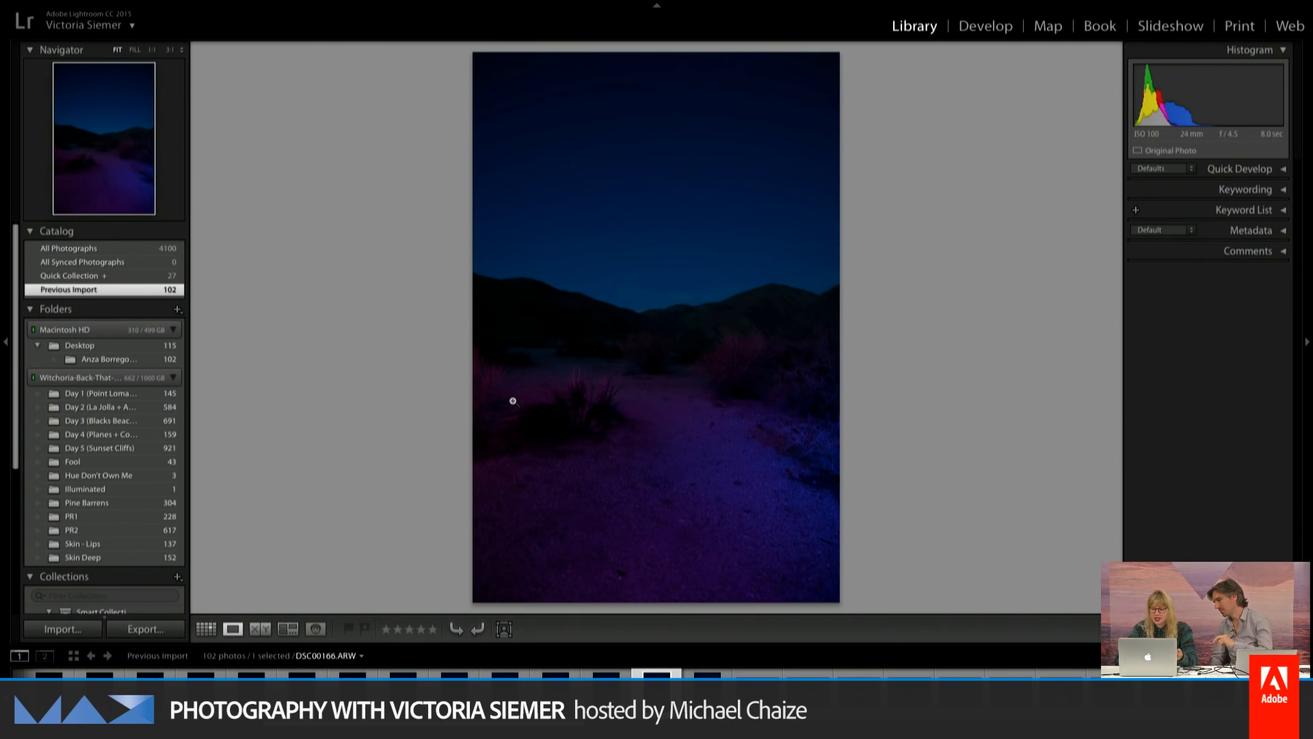
{"action": "key", "text": "Left"}
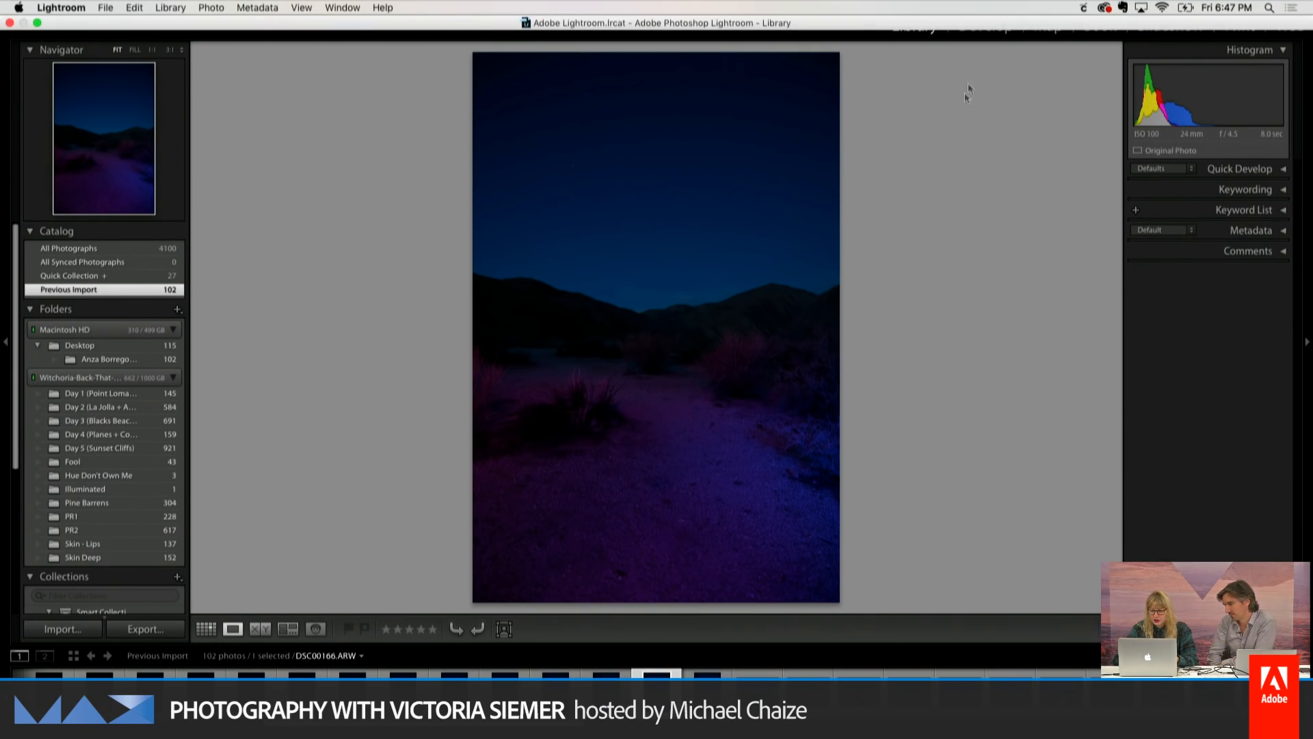
Develop DSC00166.ARW with exposure +0.75 and color temperature 50,000, checking the clouds above the hills at 1:1.
{"action": "left_click", "coordinate": [996, 24]}
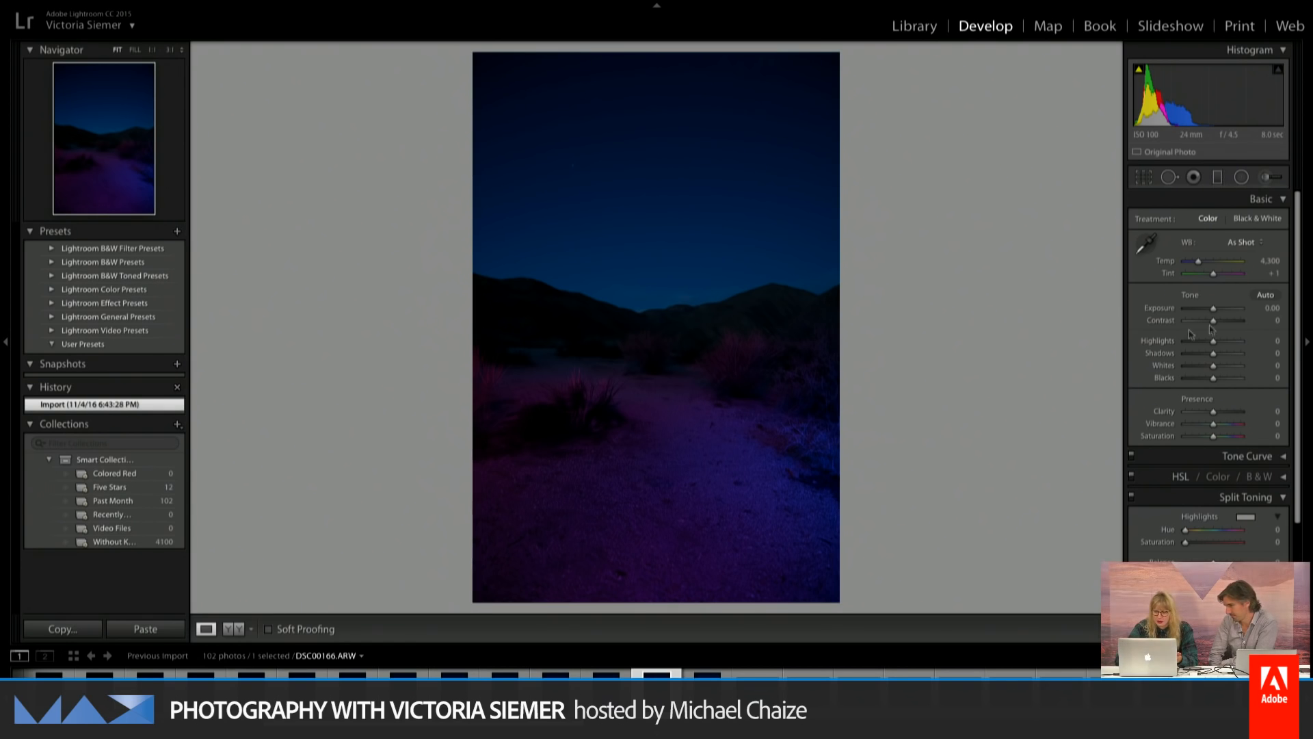
{"action": "mouse_move", "coordinate": [1222, 308]}
{"action": "left_mouse_down"}
{"action": "mouse_move", "coordinate": [1237, 312]}
{"action": "mouse_move", "coordinate": [1219, 308]}
{"action": "left_mouse_up"}
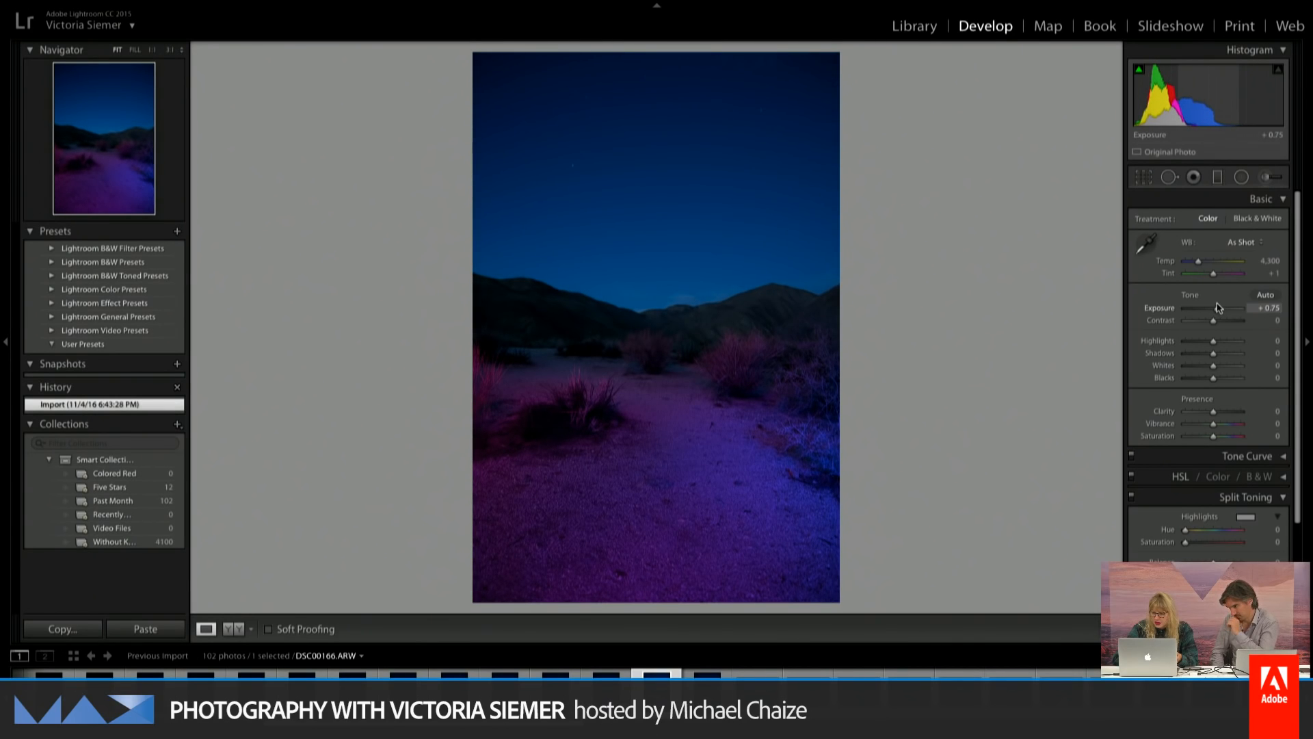
{"action": "left_click_drag", "start_coordinate": [1199, 261], "coordinate": [1247, 266]}
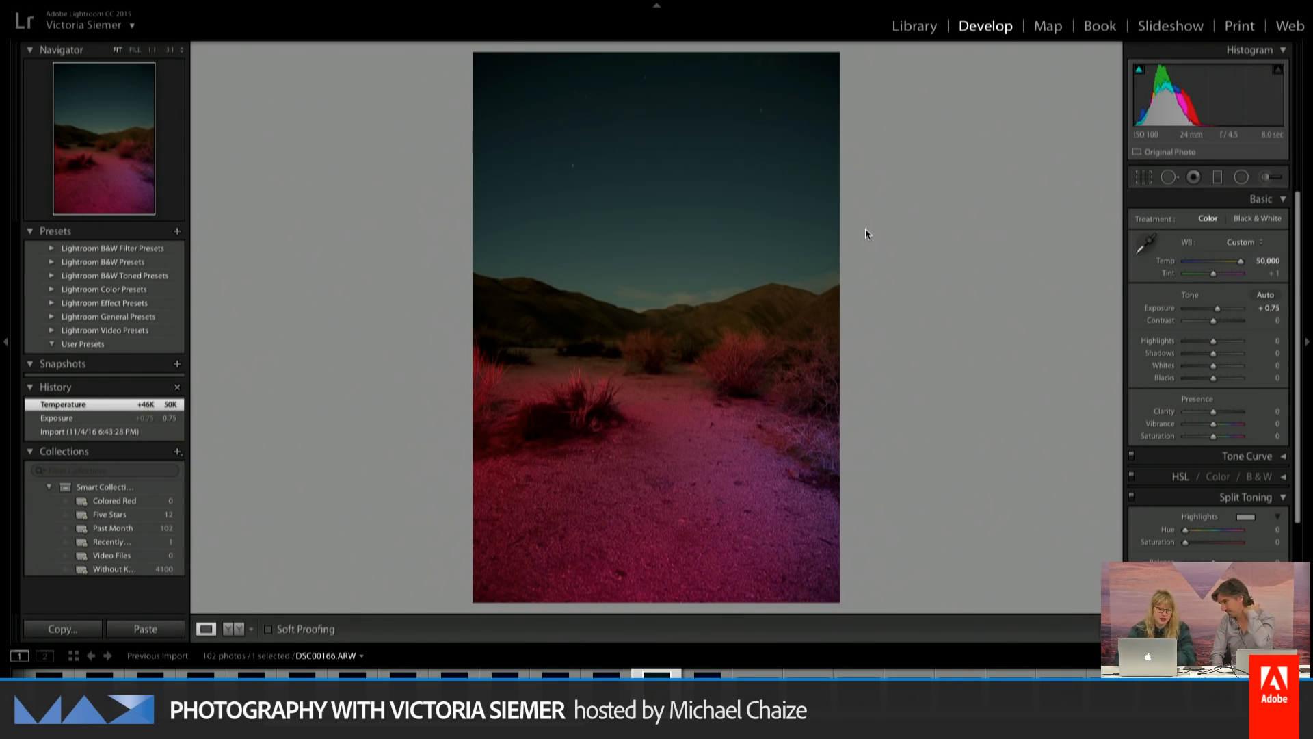
{"action": "left_click", "coordinate": [683, 299]}
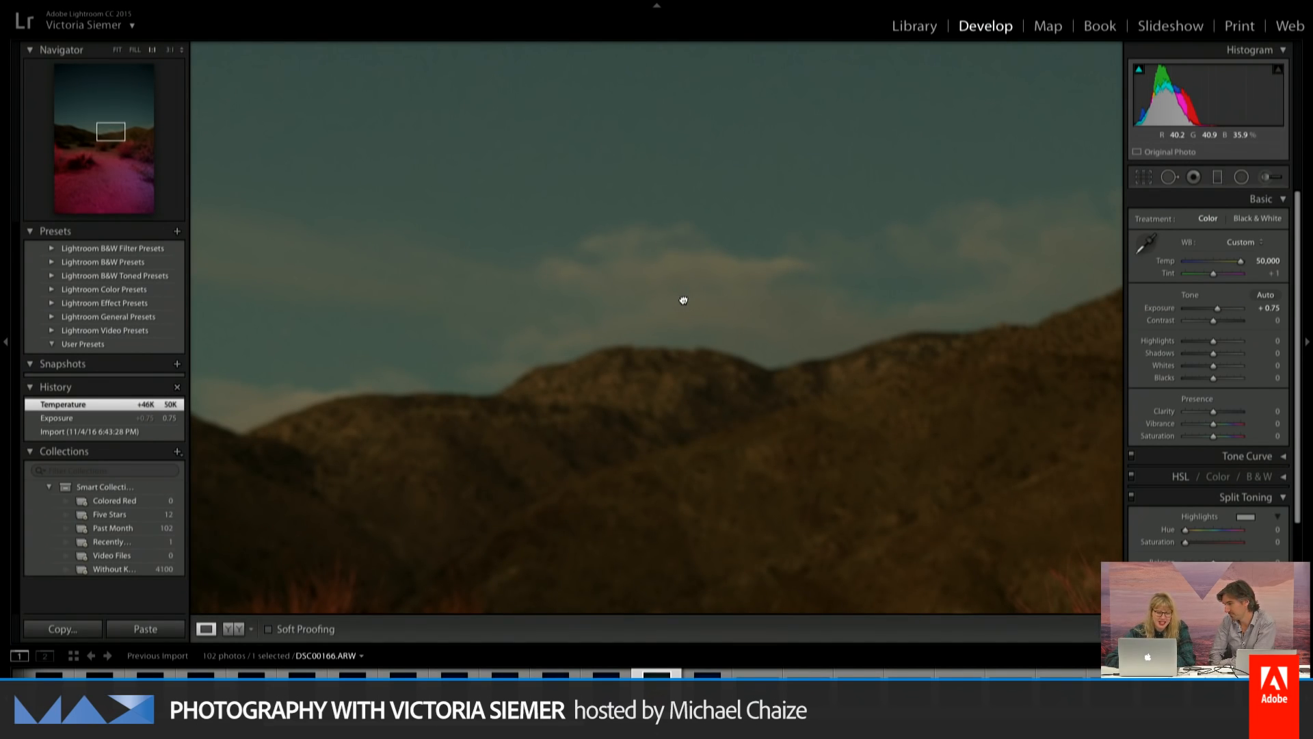
{"action": "left_click", "coordinate": [684, 300]}
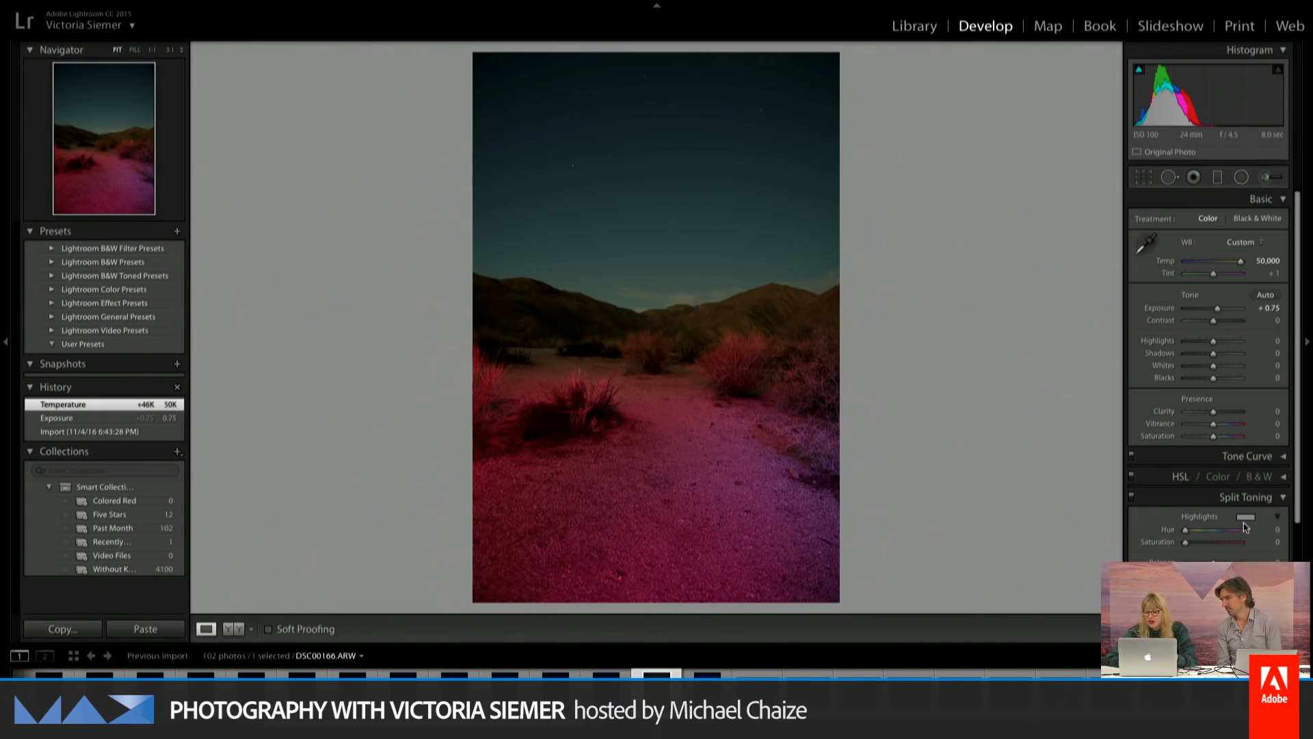
Split-tone the photo with green highlights at hue 103, saturation 57, and violet-blue shadows at hue 253, saturation 38.
{"action": "scroll", "coordinate": [1211, 411], "scroll_direction": "down", "scroll_amount": 3}
{"action": "left_click", "coordinate": [1248, 457]}
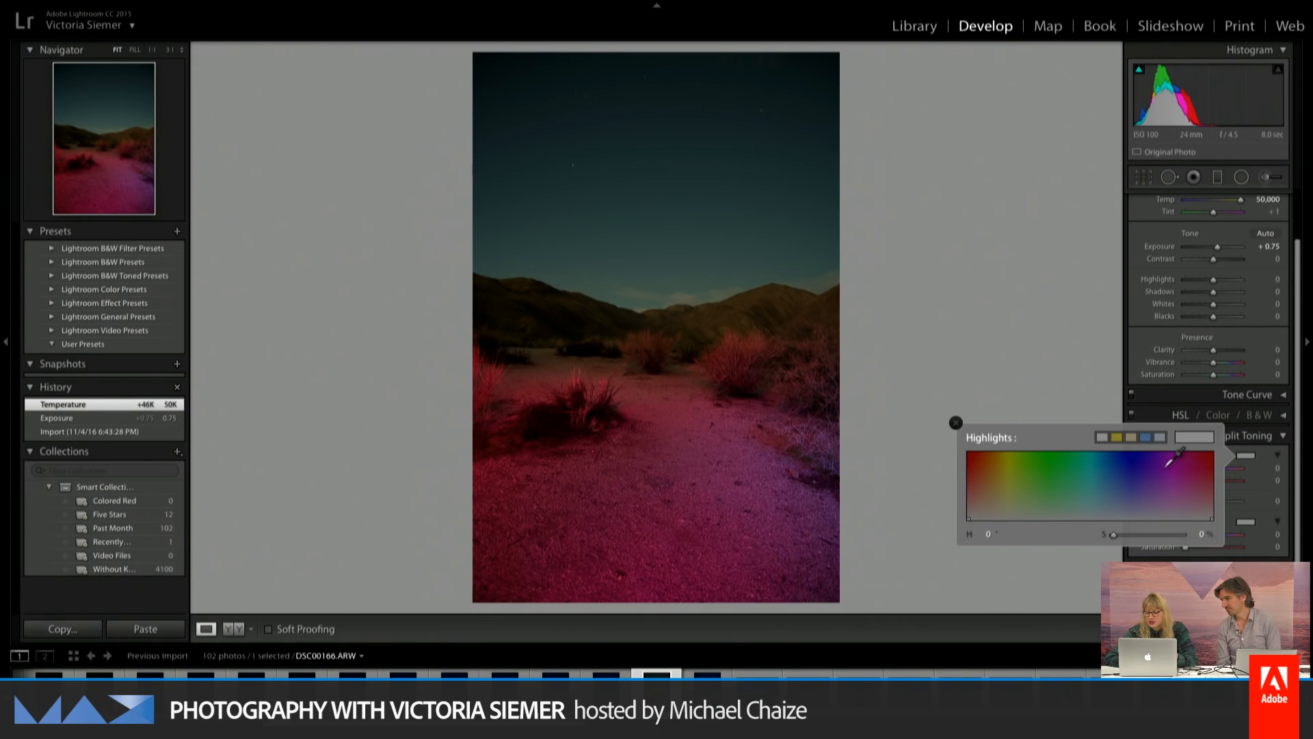
{"action": "left_click_drag", "start_coordinate": [1161, 454], "coordinate": [1038, 481]}
{"action": "left_click", "coordinate": [1246, 521]}
{"action": "mouse_move", "coordinate": [1178, 533]}
{"action": "left_mouse_down"}
{"action": "mouse_move", "coordinate": [1026, 561]}
{"action": "mouse_move", "coordinate": [1061, 579]}
{"action": "mouse_move", "coordinate": [1096, 558]}
{"action": "mouse_move", "coordinate": [1095, 540]}
{"action": "mouse_move", "coordinate": [1091, 553]}
{"action": "mouse_move", "coordinate": [1152, 547]}
{"action": "mouse_move", "coordinate": [1140, 559]}
{"action": "left_mouse_up"}
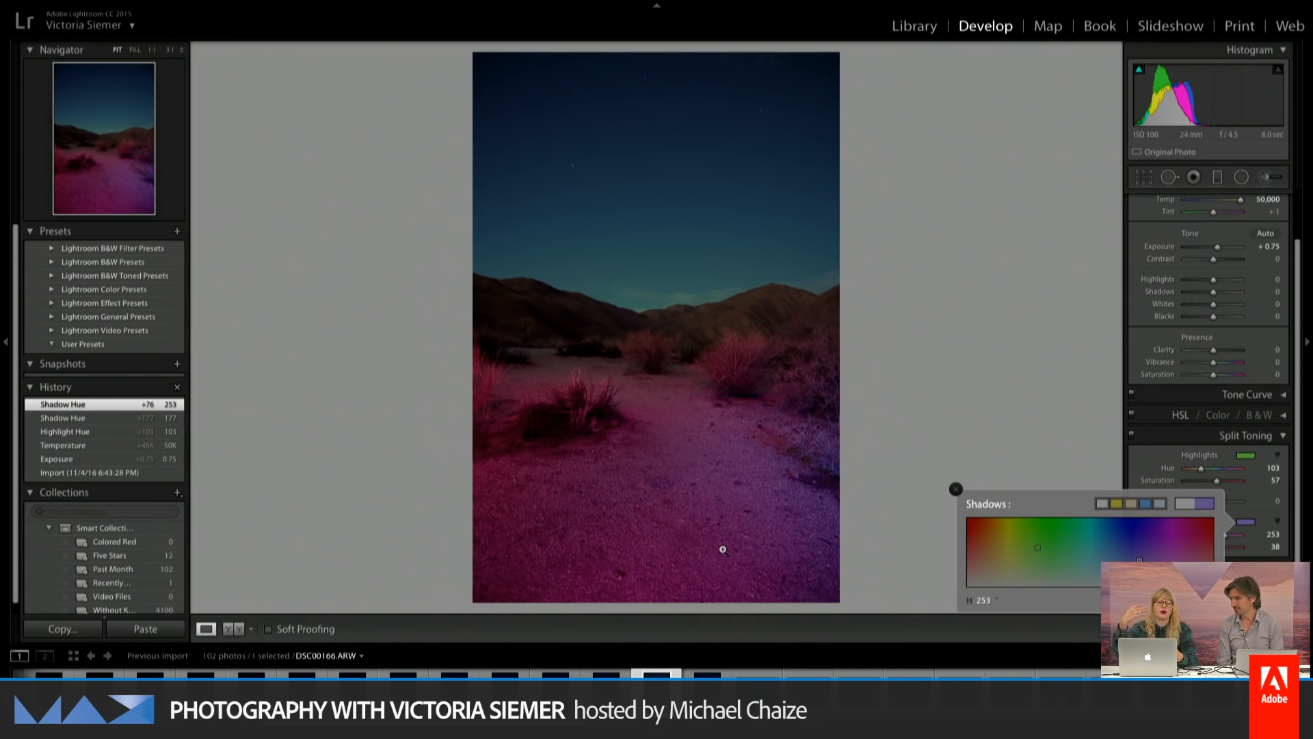
Try a clarity of +80 while examining the hills and red shrubs at 1:1.
{"action": "left_click", "coordinate": [659, 319]}
{"action": "left_click", "coordinate": [660, 318]}
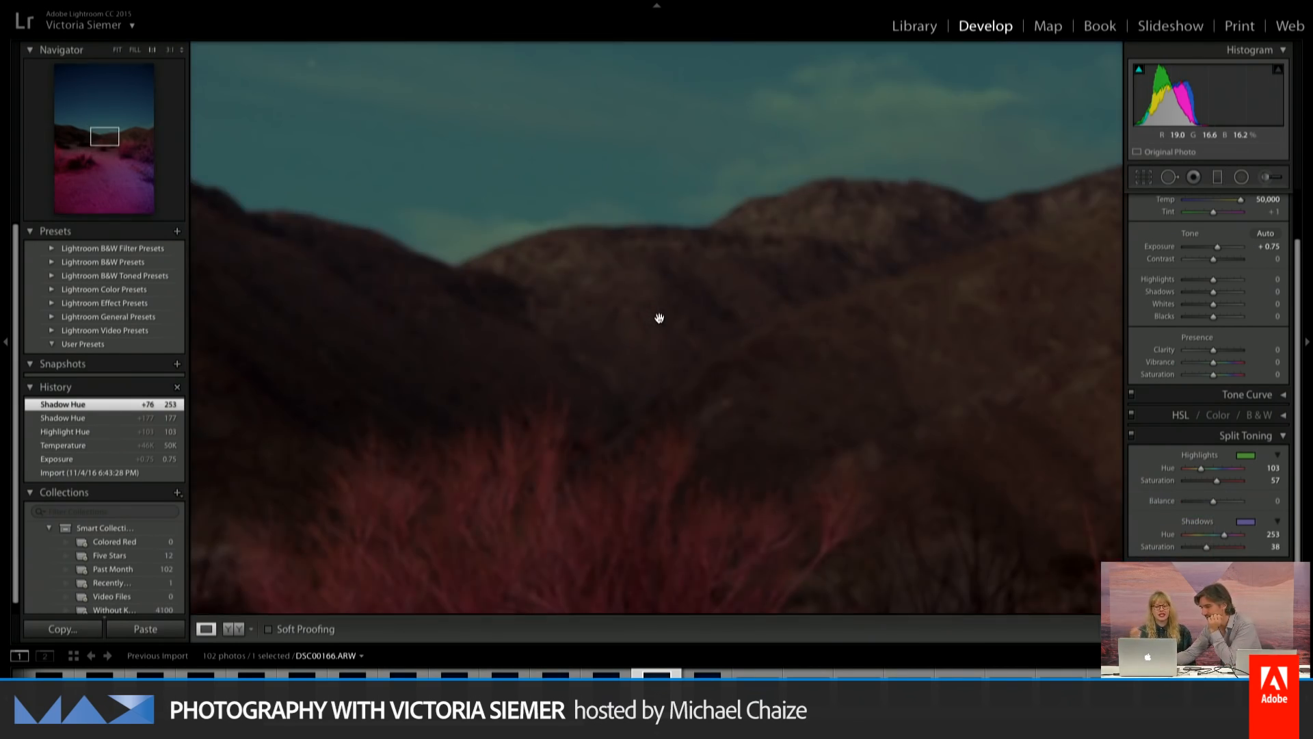
{"action": "left_click_drag", "start_coordinate": [569, 411], "coordinate": [534, 137]}
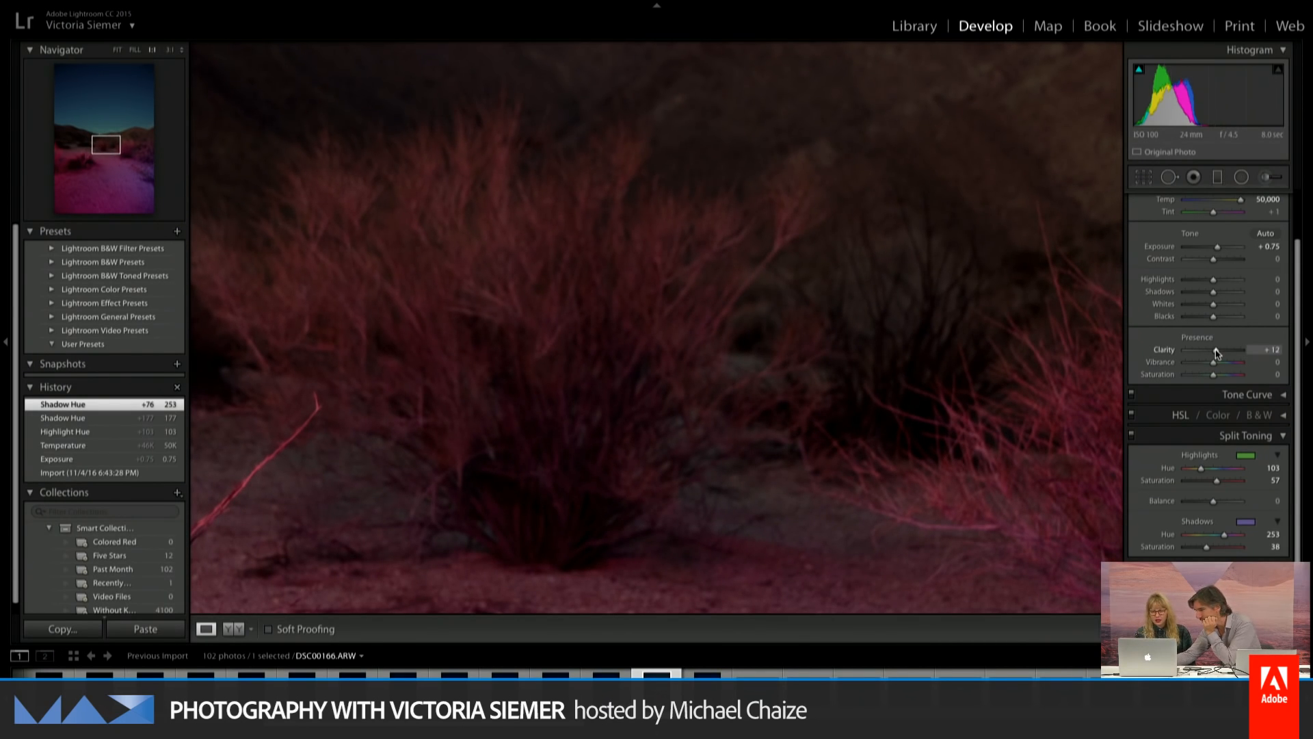
{"action": "left_click_drag", "start_coordinate": [1218, 353], "coordinate": [1236, 350]}
{"action": "left_click", "coordinate": [809, 383]}
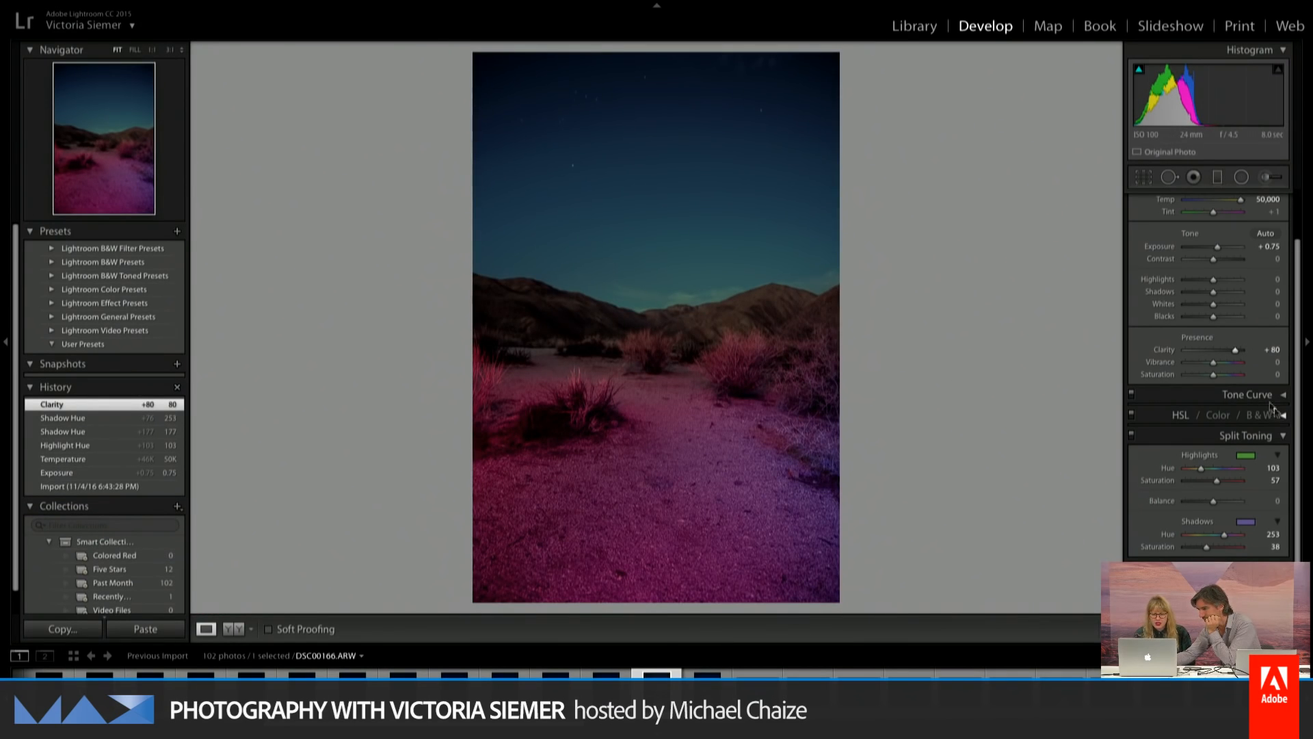
Try a clarity of +52, check the shrubs at 1:1, and reset the clarity to 0.
{"action": "left_click_drag", "start_coordinate": [1239, 354], "coordinate": [1234, 352]}
{"action": "left_click", "coordinate": [634, 329]}
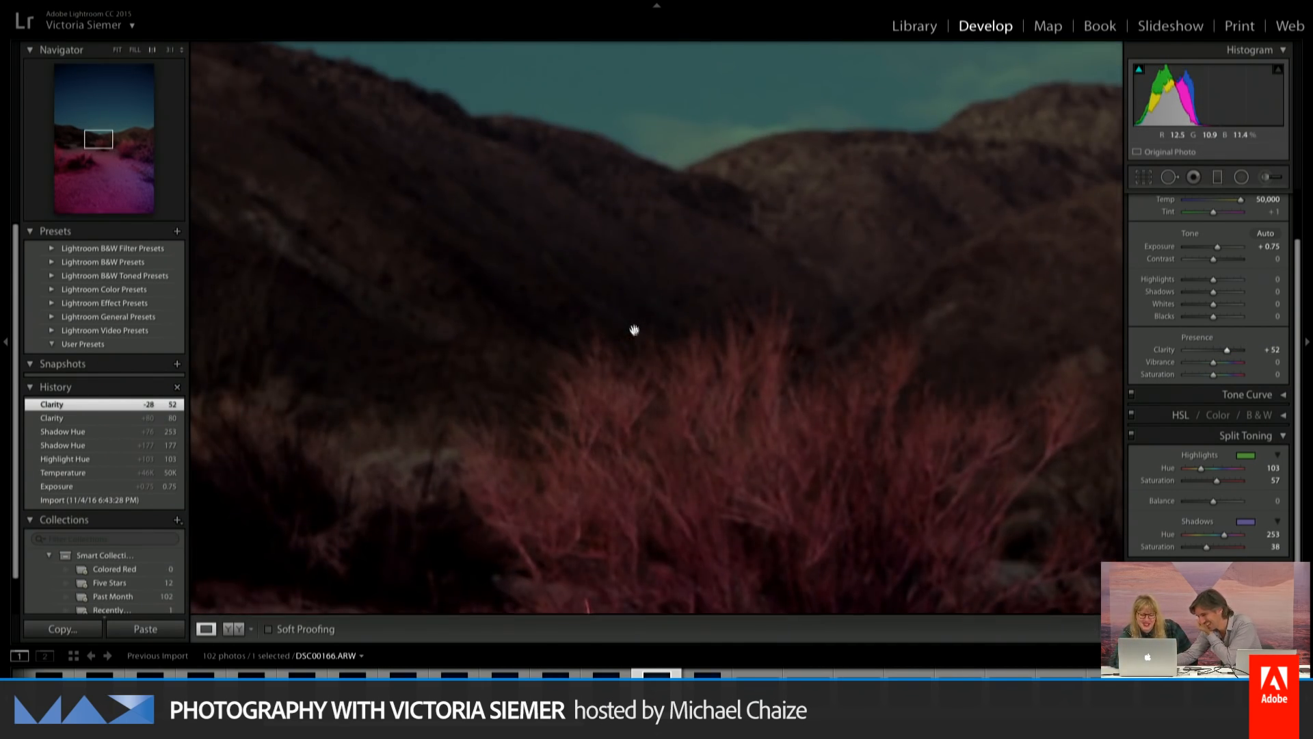
{"action": "mouse_move", "coordinate": [634, 329]}
{"action": "left_mouse_down"}
{"action": "mouse_move", "coordinate": [657, 293]}
{"action": "mouse_move", "coordinate": [572, 178]}
{"action": "left_mouse_up"}
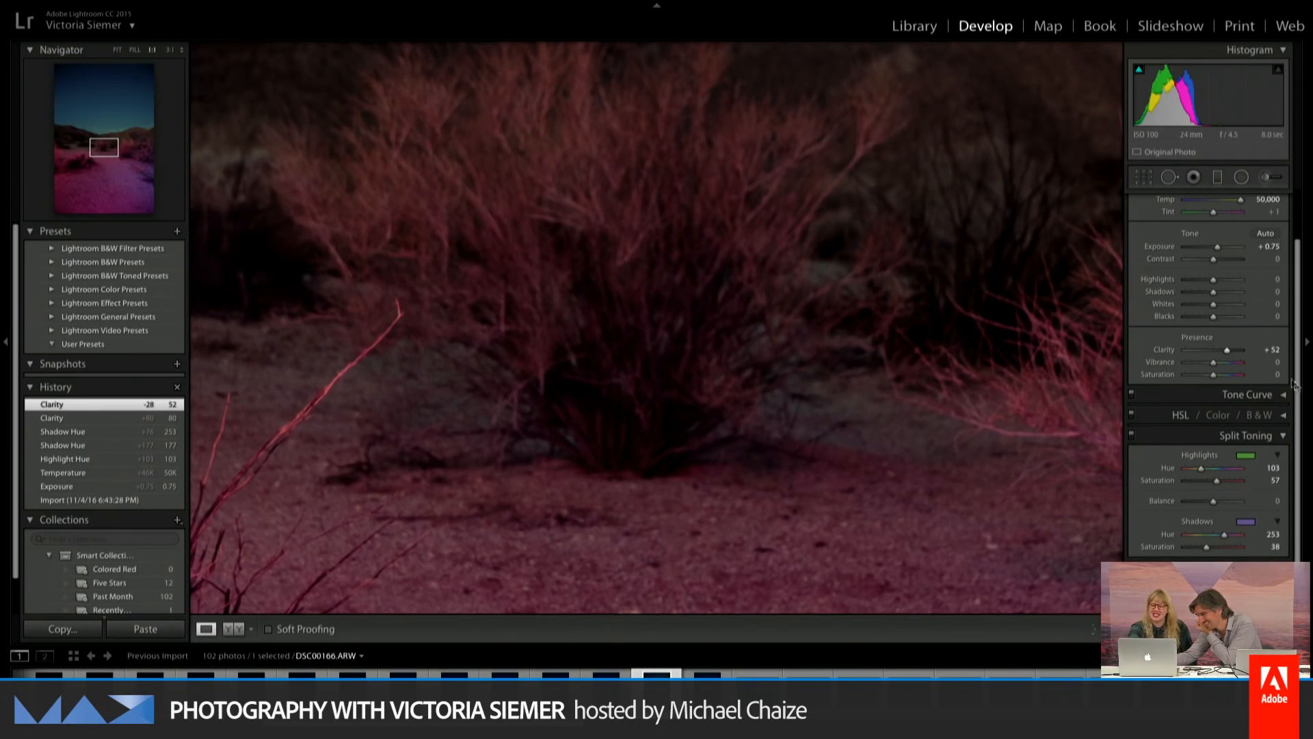
{"action": "double_click", "coordinate": [1229, 351]}
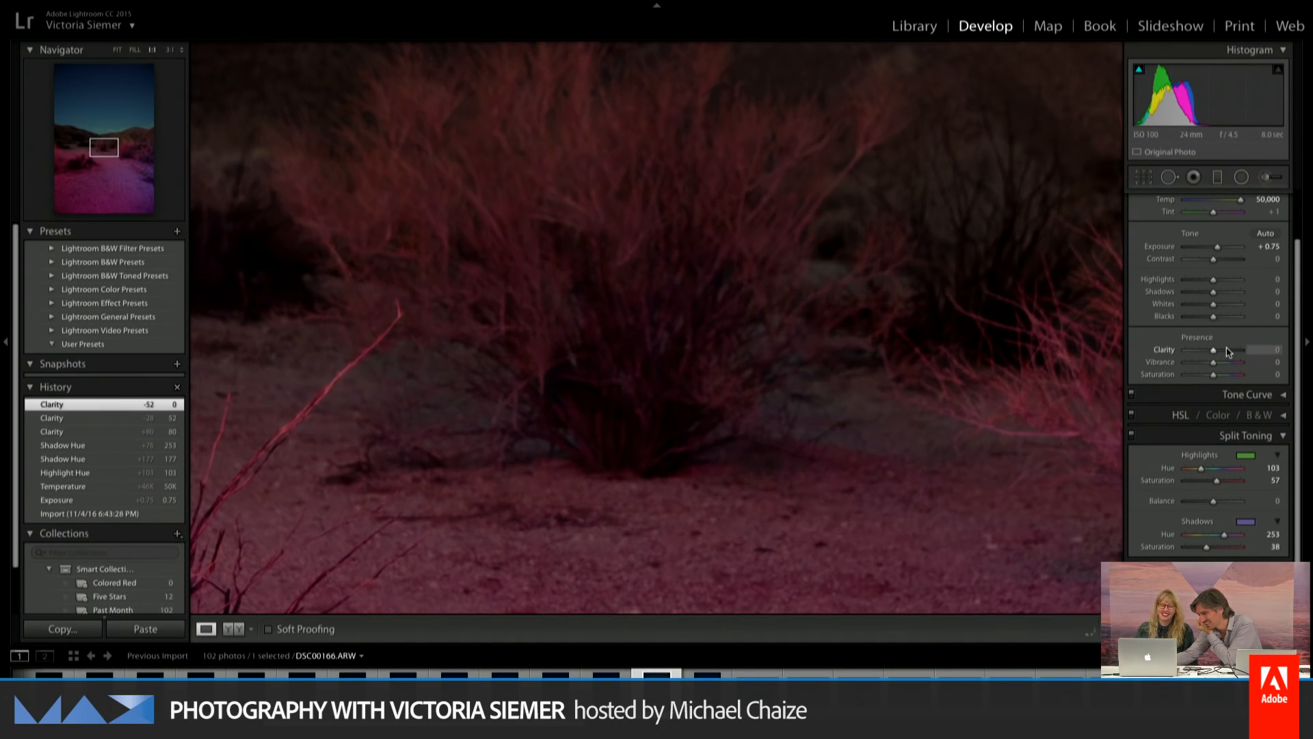
{"action": "left_click", "coordinate": [598, 388]}
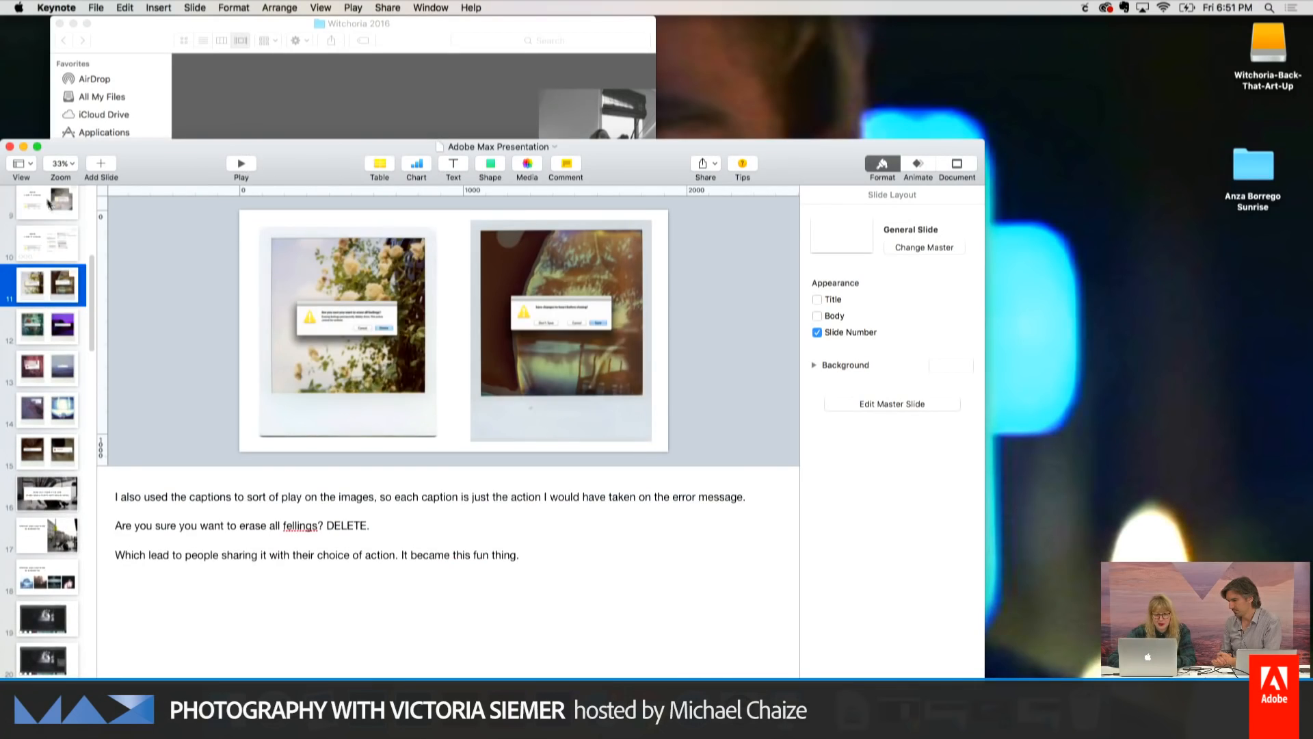
Play the Adobe Max Presentation in Keynote from slide 10 and advance to the two Polaroids with error messages.
{"action": "left_click", "coordinate": [49, 204]}
{"action": "left_click_drag", "start_coordinate": [186, 179], "coordinate": [306, 103]}
{"action": "key", "text": "alt+super+p"}
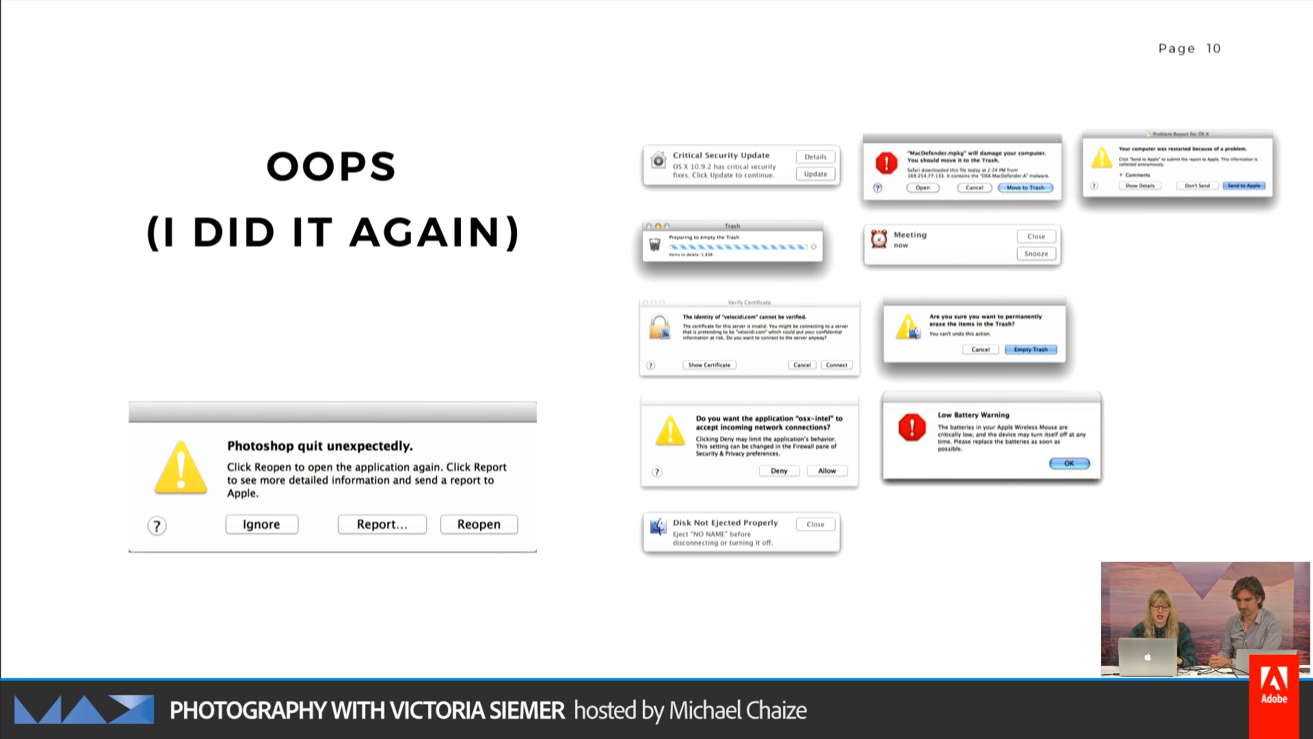
{"action": "key", "text": "Right"}
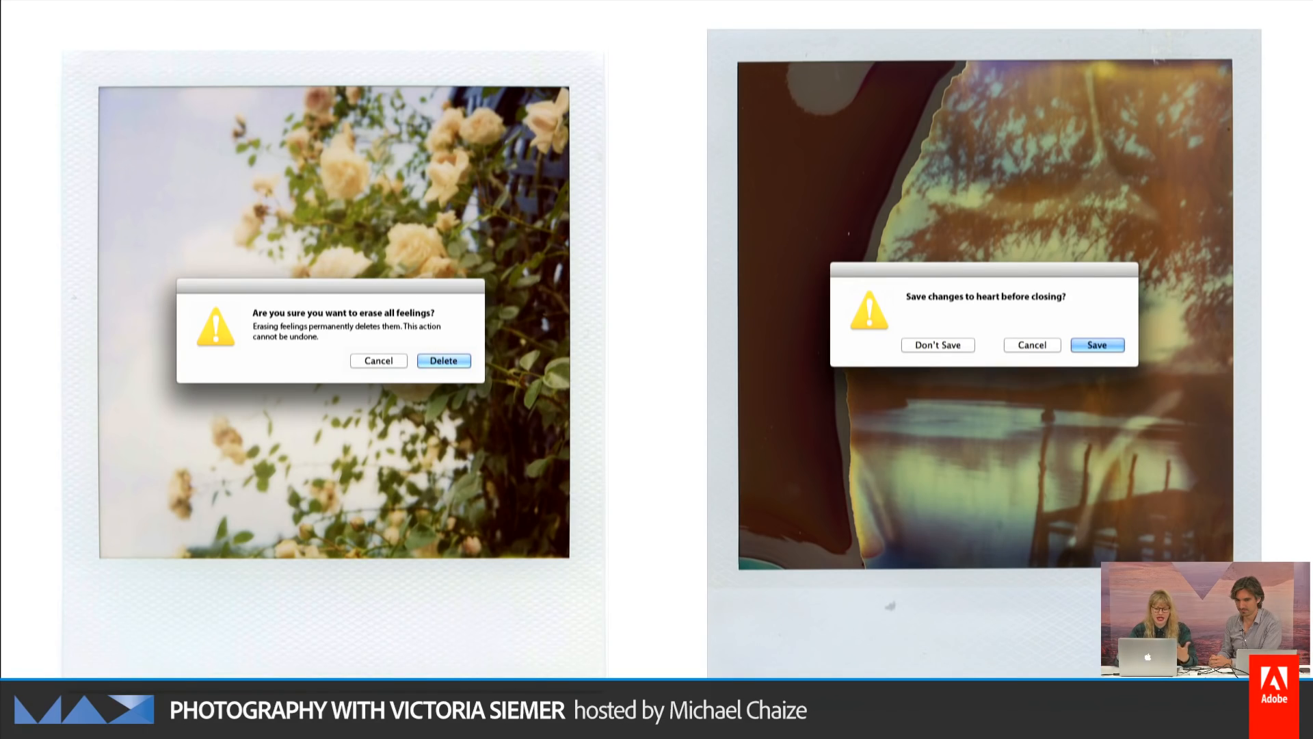